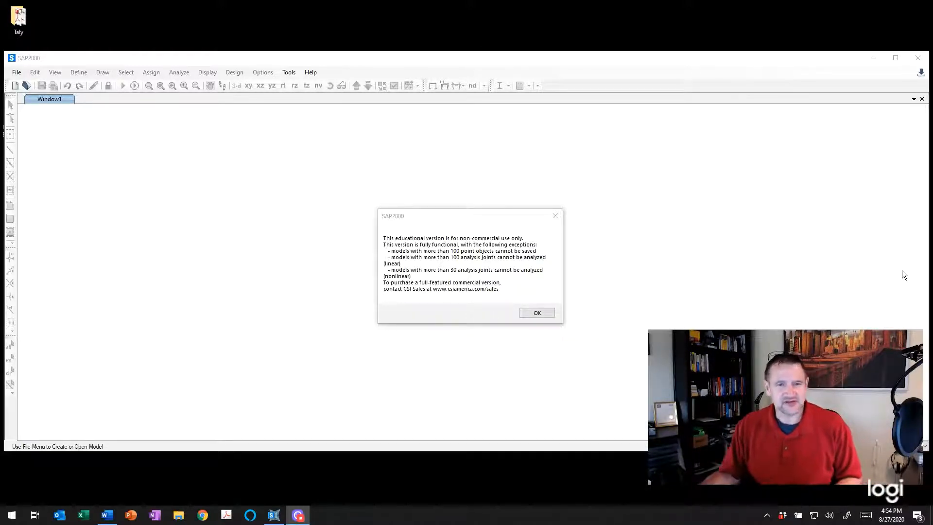
- Start a new model from the Grid Only template, keeping Kip, ft, F units and United States materials
left_click(543, 315)
left_click(895, 58)
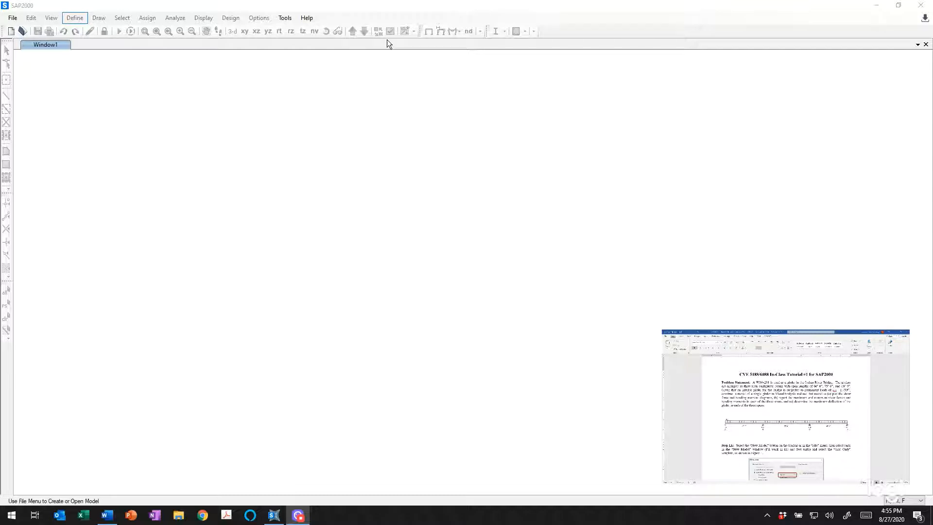
left_click(10, 20)
left_click(12, 19)
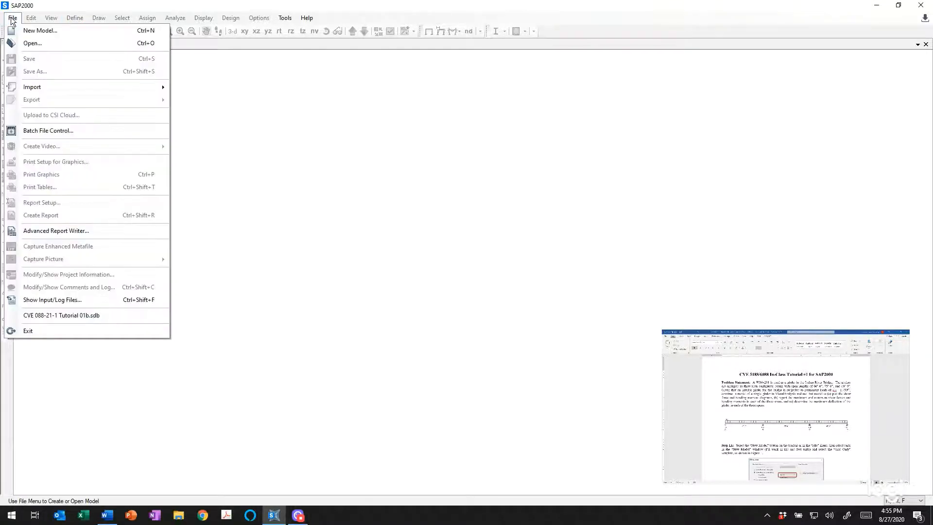
left_click(22, 33)
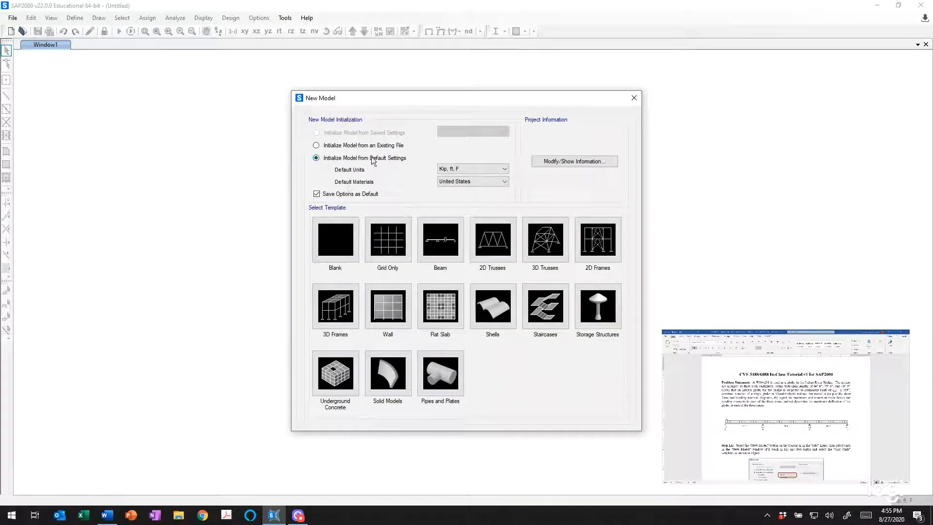
left_click(483, 170)
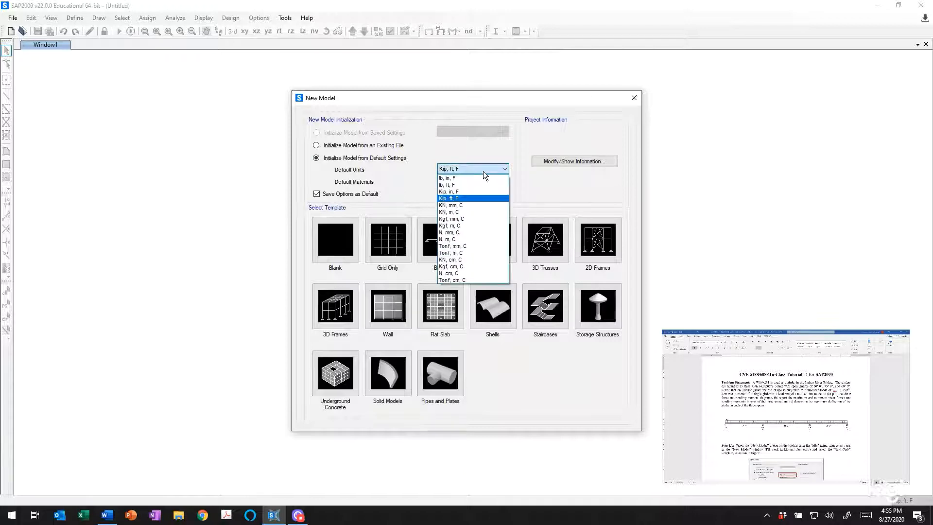
left_click(482, 171)
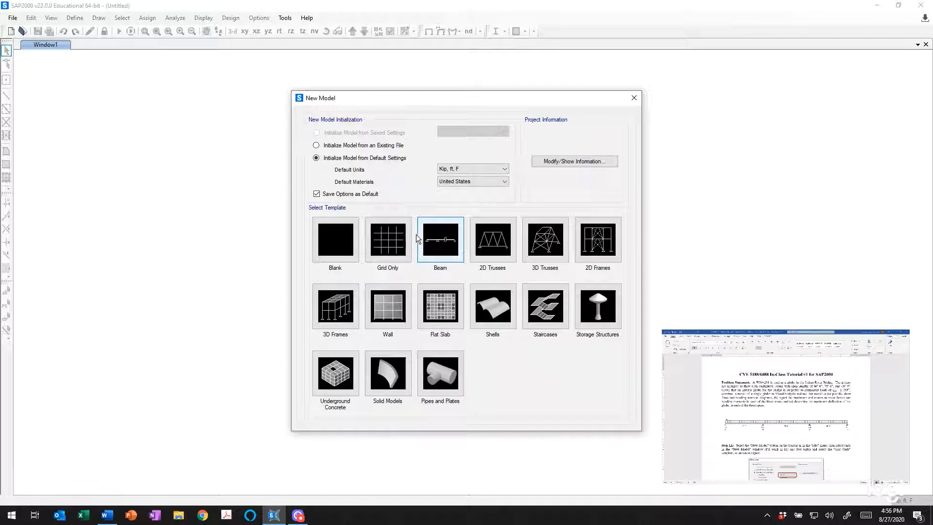
left_click(385, 237)
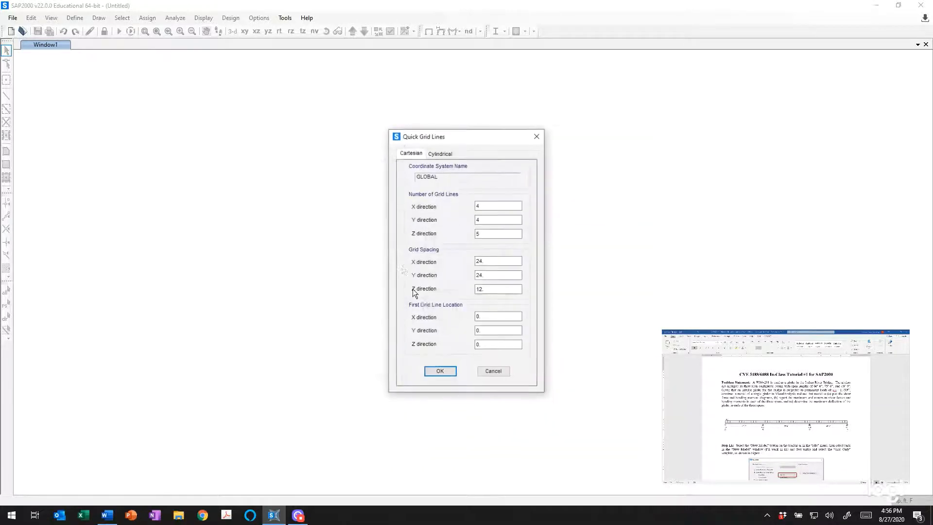
- Set the number of grid lines to 42 in X, 1 in Y and 10 in Z
left_click(488, 207)
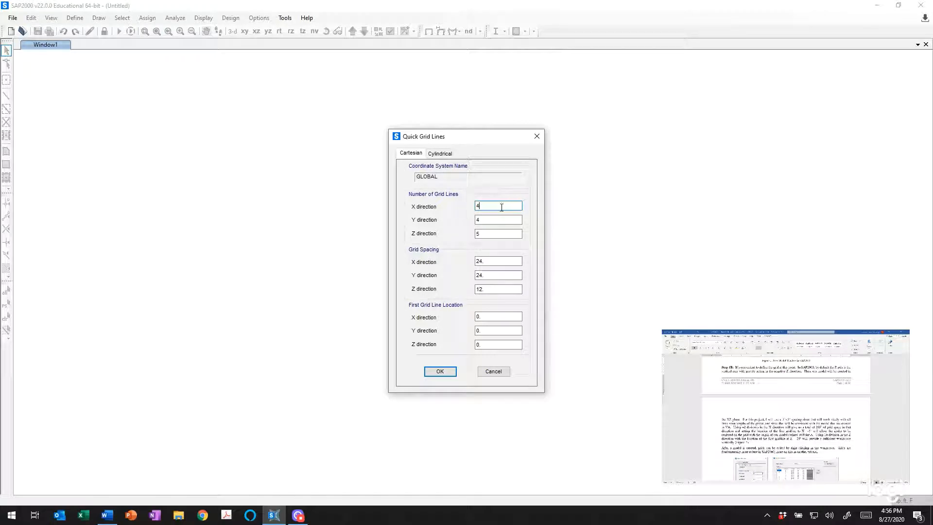
double_click(478, 206)
type("42")
key("Tab")
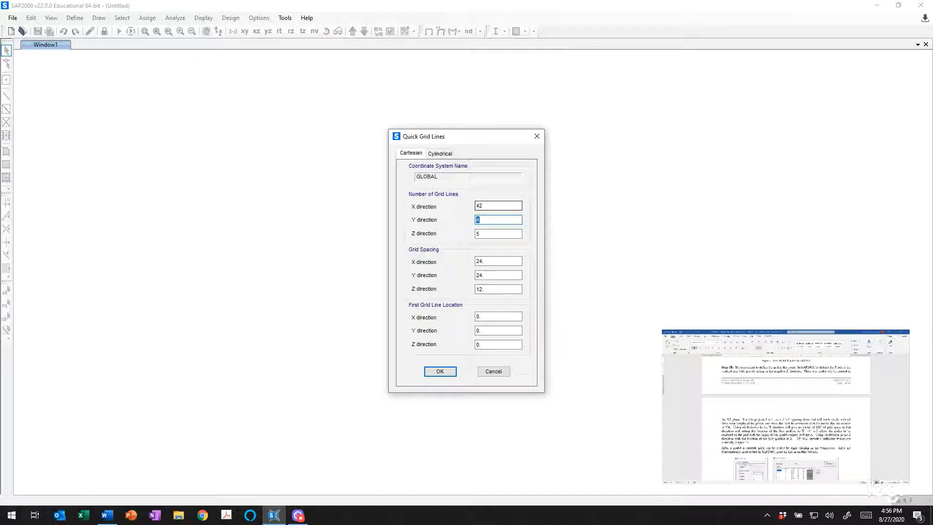
type("1")
key("Tab")
type("10")
key("Tab")
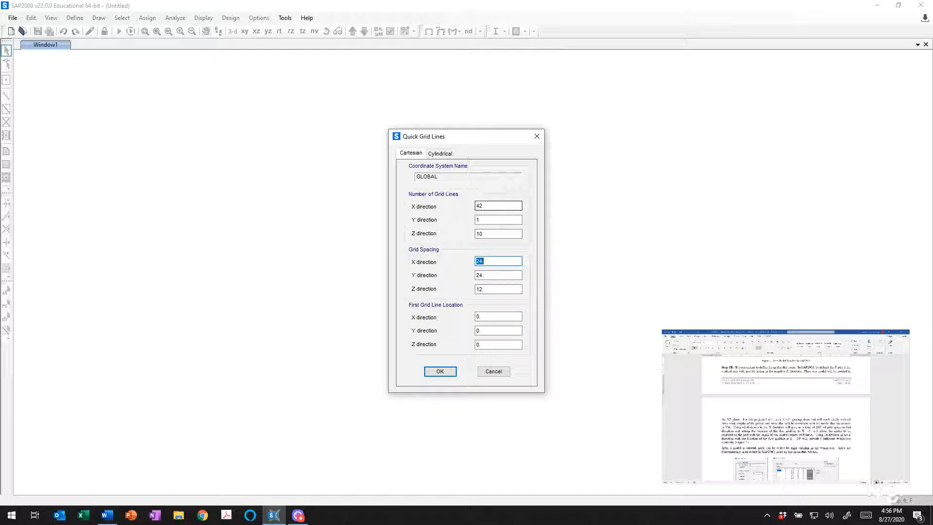
- Set the grid spacing to 5 ft in the X, Y and Z directions
type("5")
key("Tab")
type("5")
key("Tab")
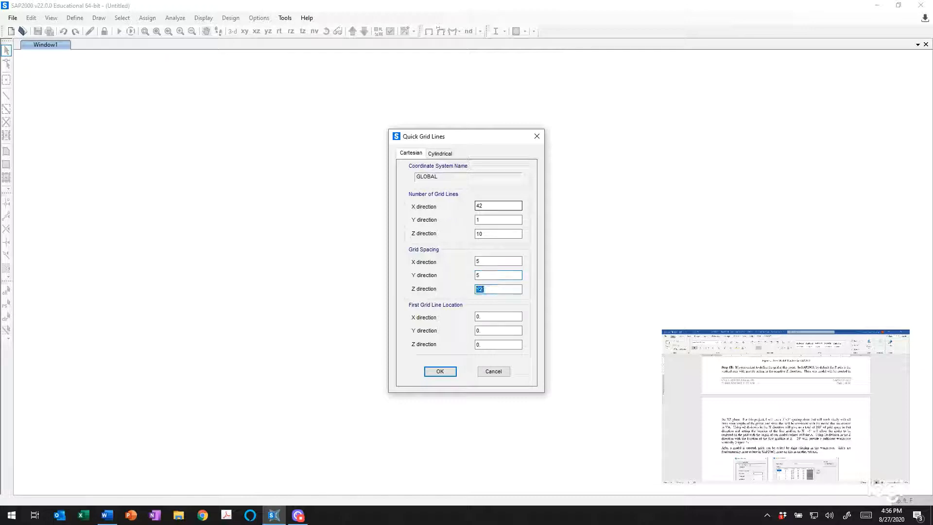
type("60")
key("Tab")
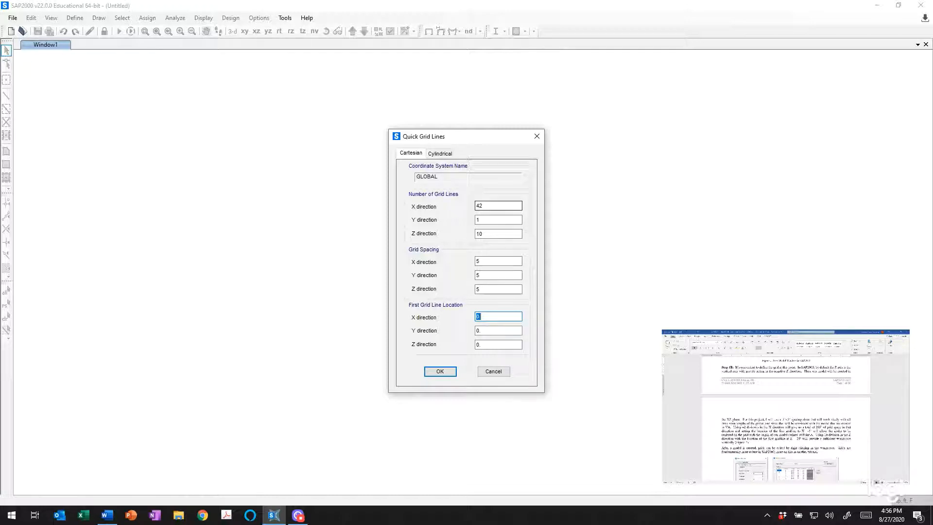
- Locate the first grid lines at X = -5 and Z = -25, and create the grid
type("-5")
key("Tab")
key("Tab")
type("-25")
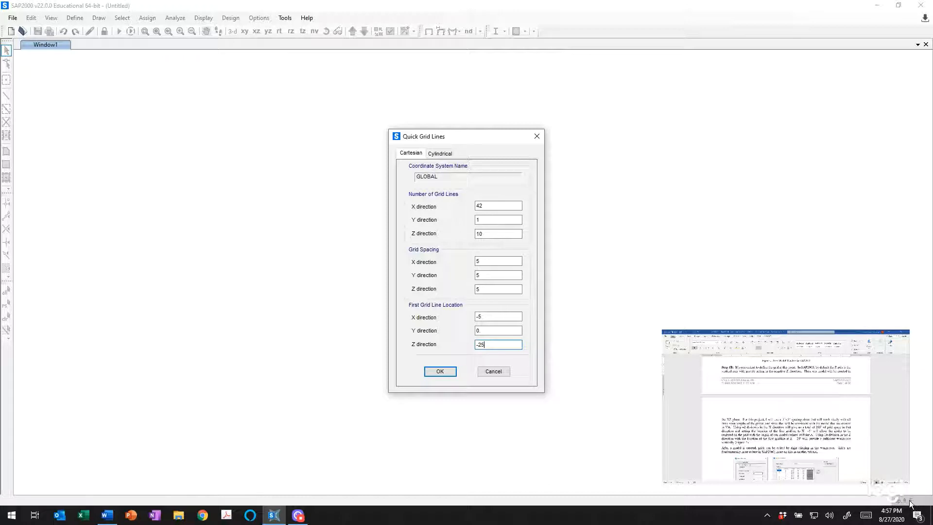
left_click(438, 372)
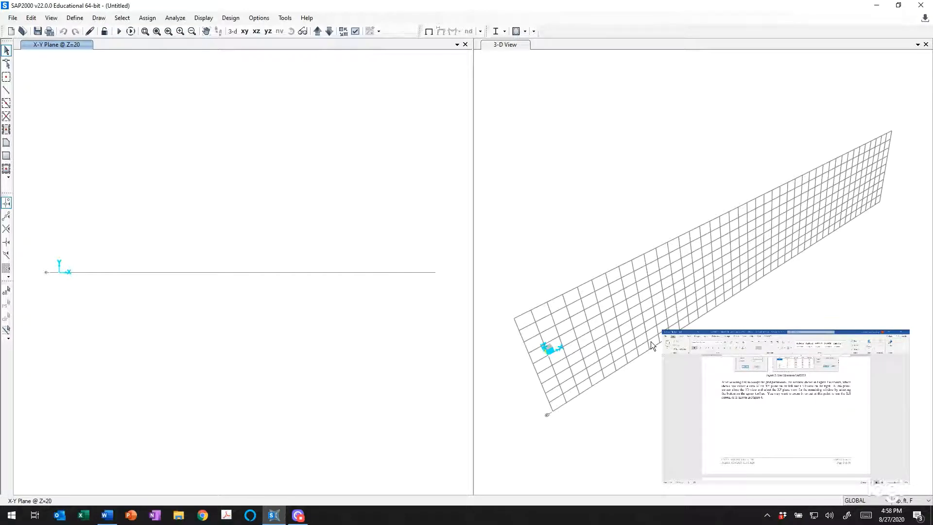
- Close the 3-D view and switch the remaining view to the X-Z plane
left_click(925, 45)
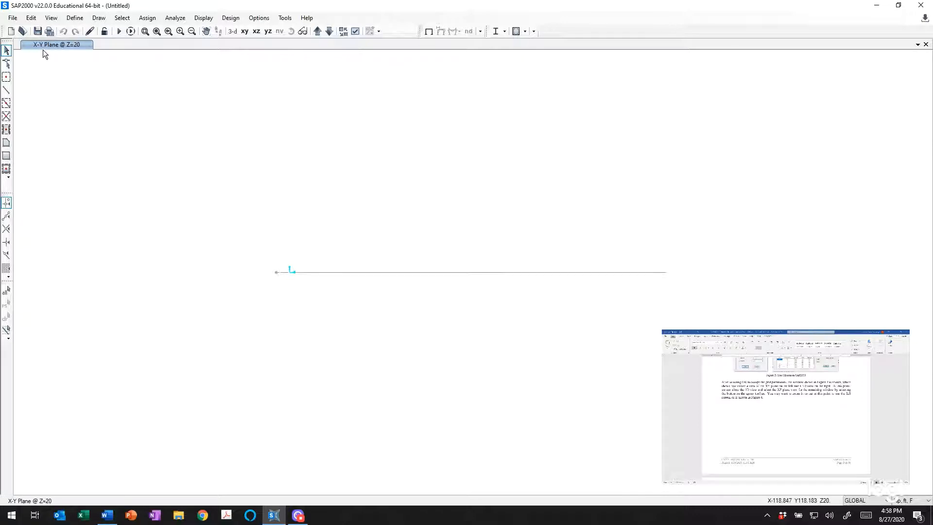
left_click(256, 32)
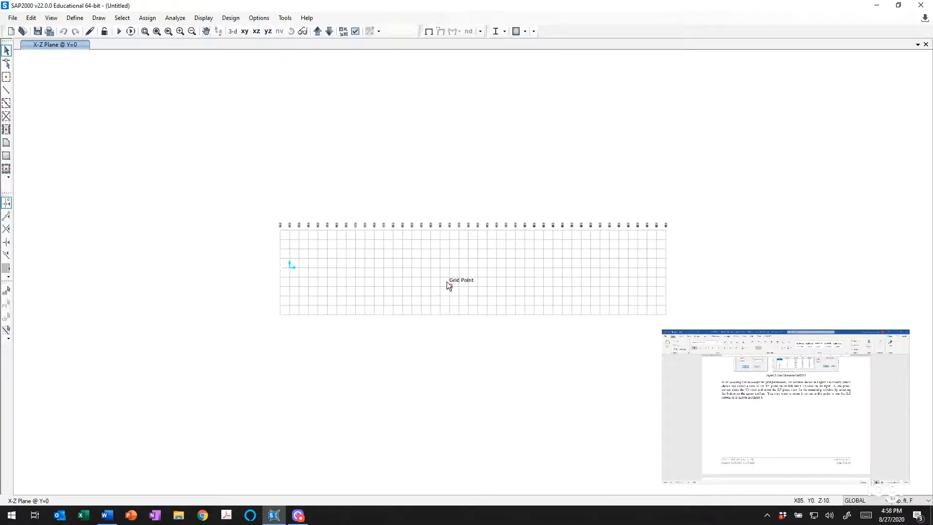
scroll(447, 281, "up", 4)
scroll(447, 281, "down", 2)
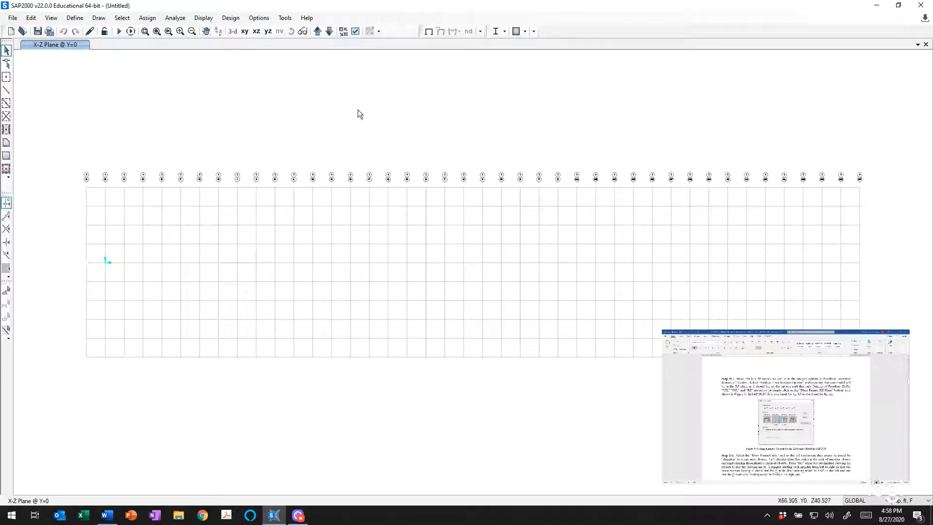
- Restrict the analysis degrees of freedom to UX, UZ and RY using the XZ-plane Plane Frame option
left_click(177, 19)
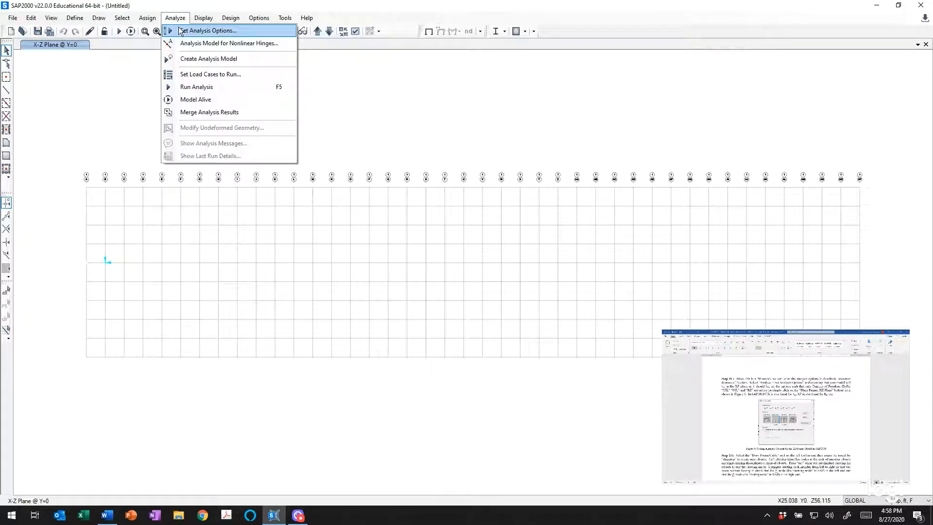
left_click(181, 30)
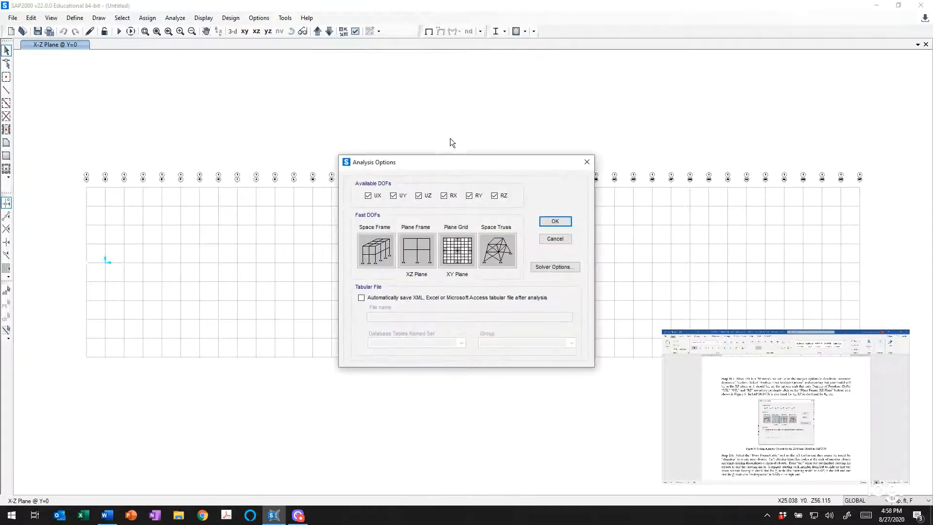
left_click(396, 197)
left_click(471, 199)
left_click(470, 197)
left_click(417, 249)
left_click(420, 251)
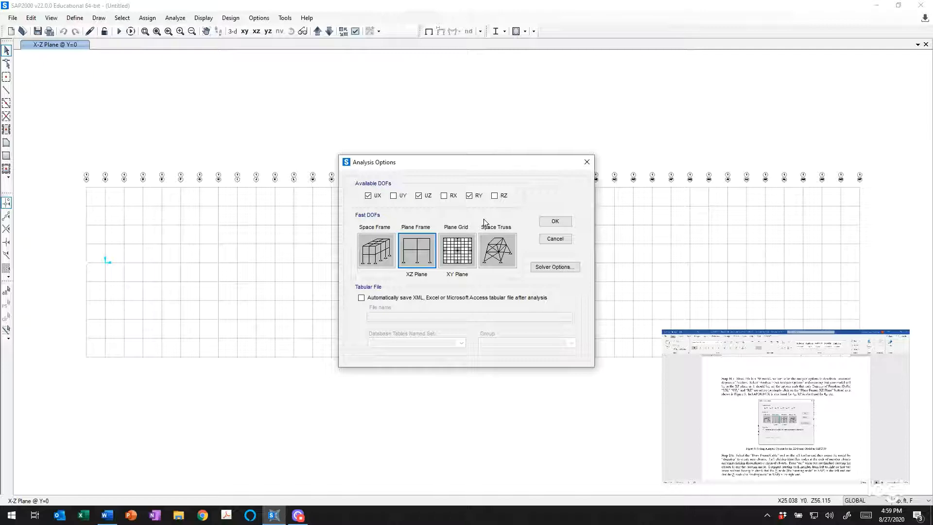
left_click(554, 222)
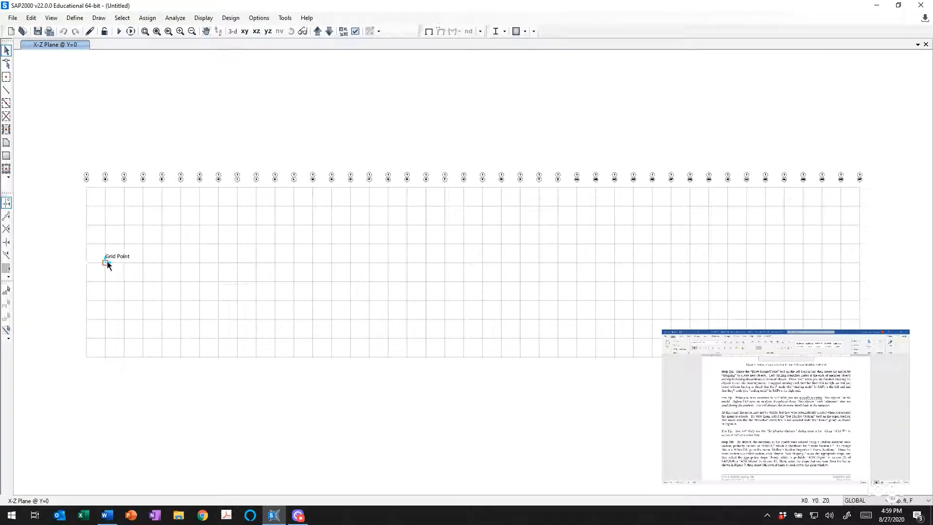
- Draw three consecutive straight FSEC1 frame members along Z = 0, with joints at X = 0, 60, 135 and 195 ft
left_click(8, 90)
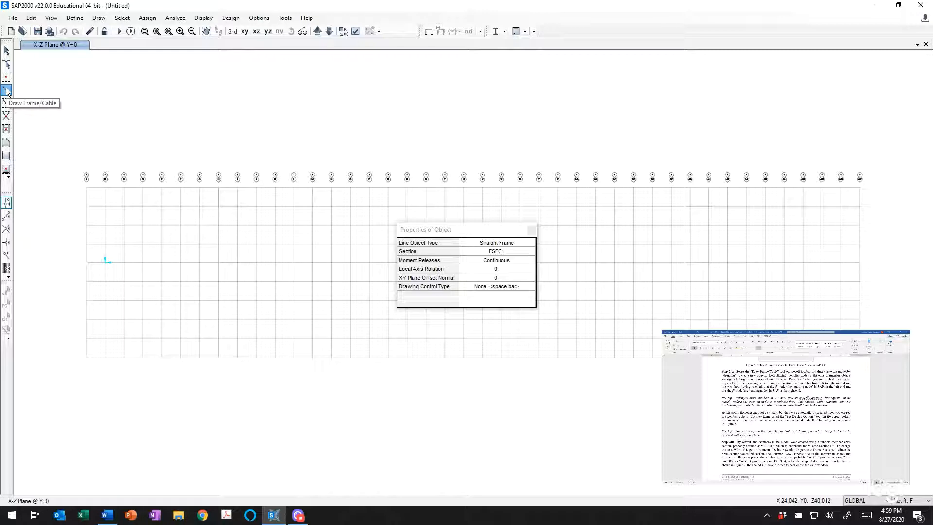
mouse_move(471, 225)
left_mouse_down()
mouse_move(476, 209)
mouse_move(456, 138)
mouse_move(465, 64)
left_mouse_up()
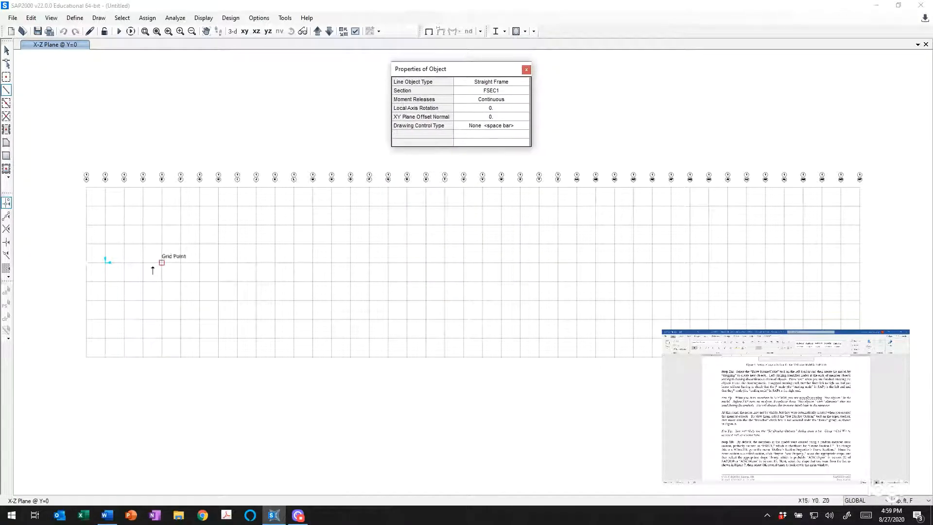
left_click(105, 262)
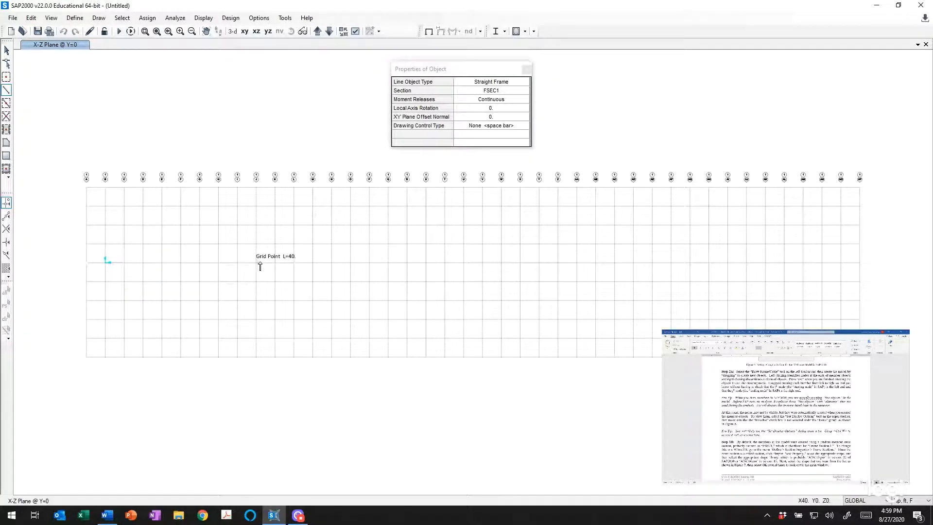
left_click(331, 262)
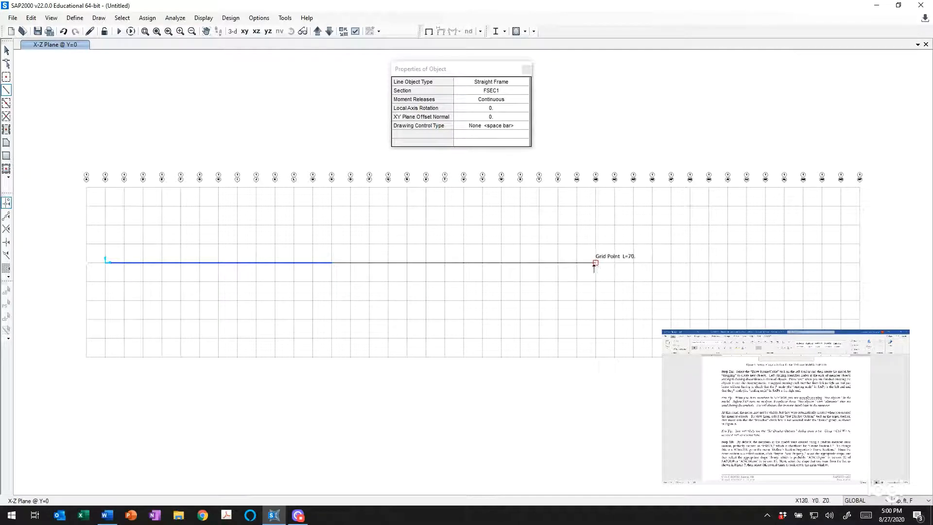
left_click(614, 262)
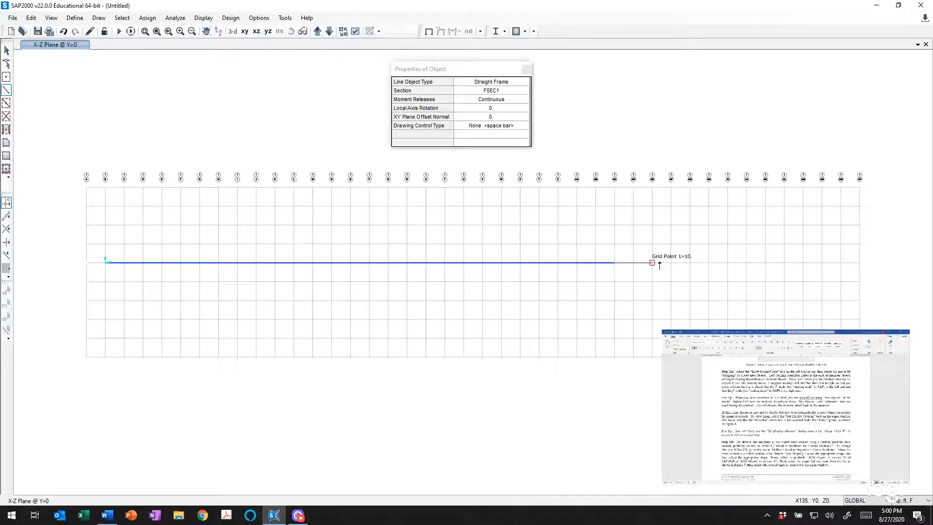
left_click(840, 262)
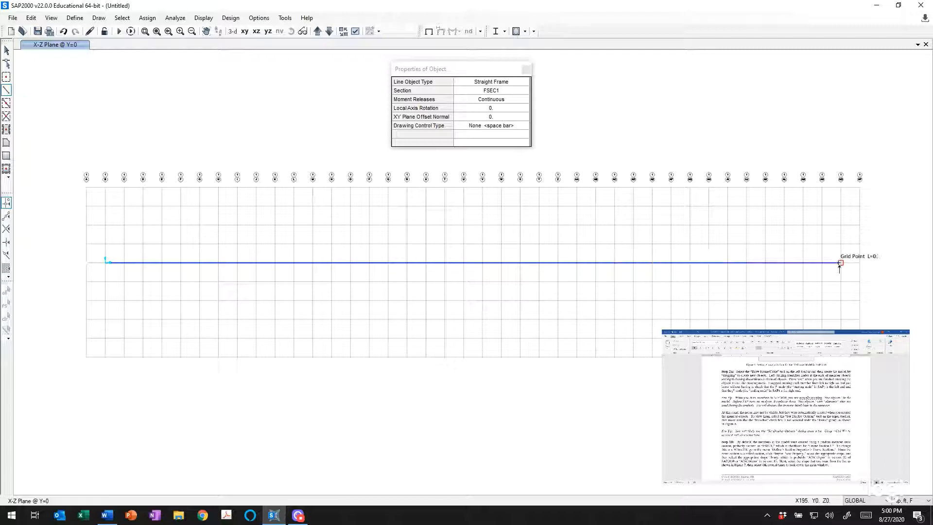
key("Escape")
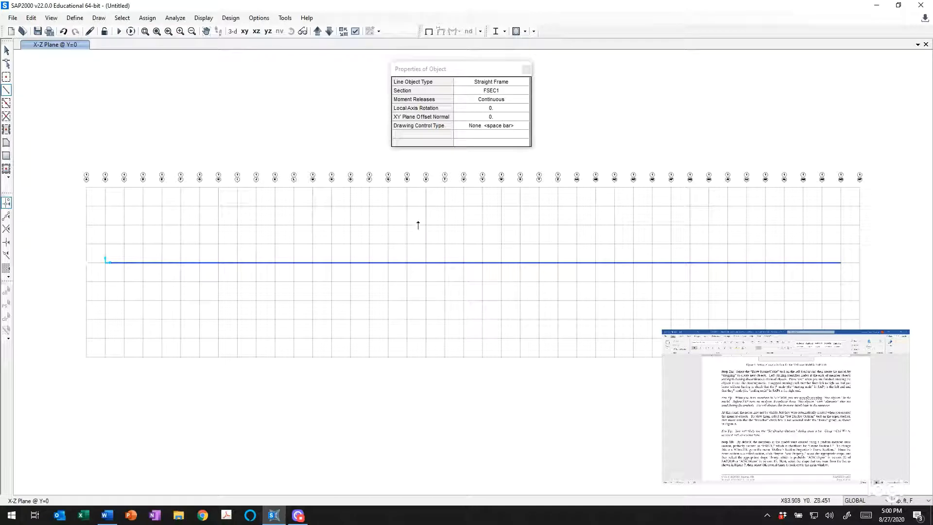
key("Escape")
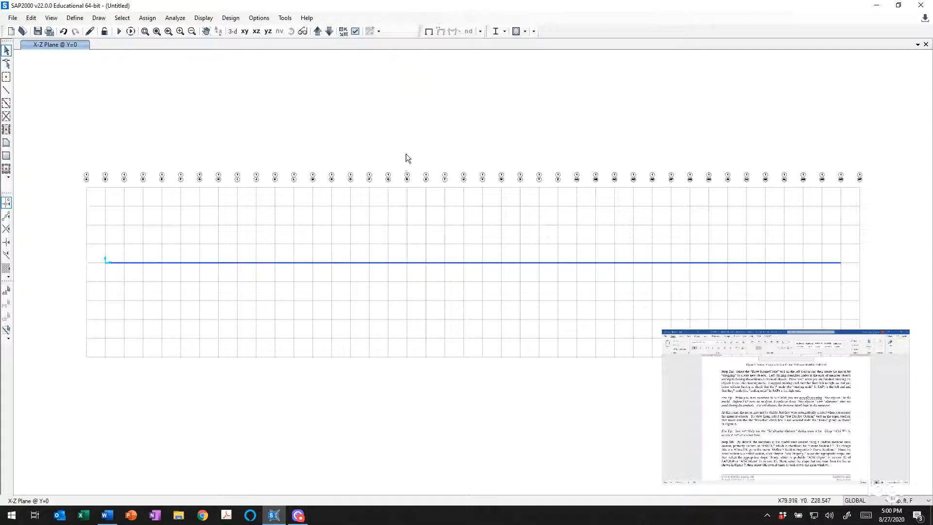
- Make the joints visible in the display options by turning off the Invisible setting for joints
left_click(355, 33)
left_click(355, 31)
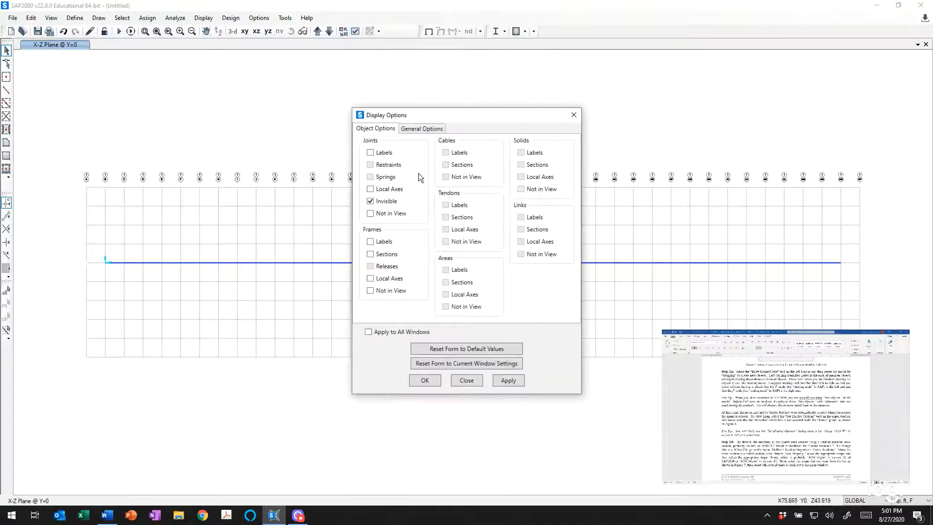
left_click_drag(446, 117, 483, 103)
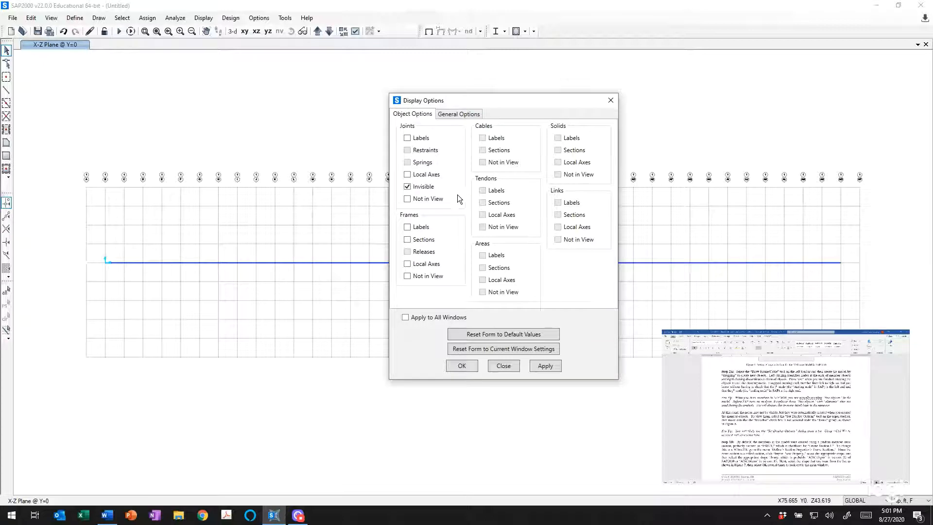
left_click(420, 188)
left_click_drag(528, 102, 578, 107)
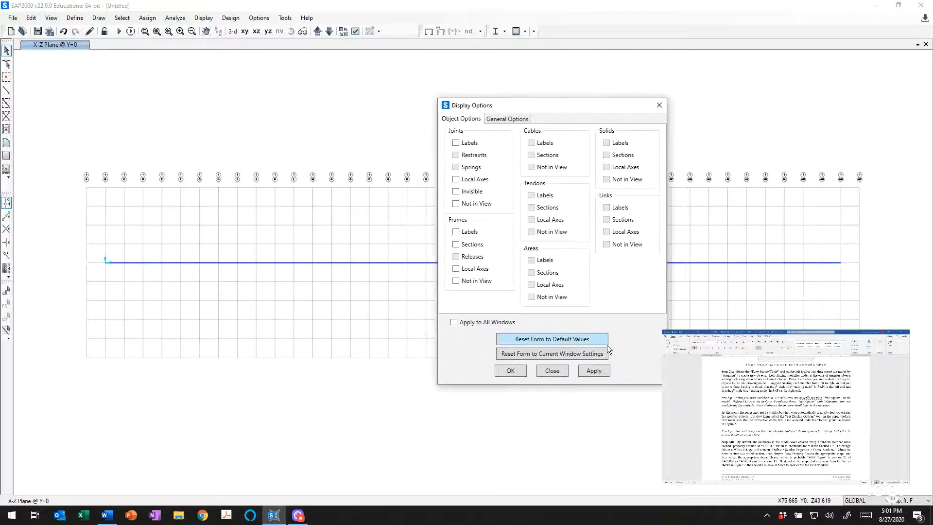
left_click(595, 370)
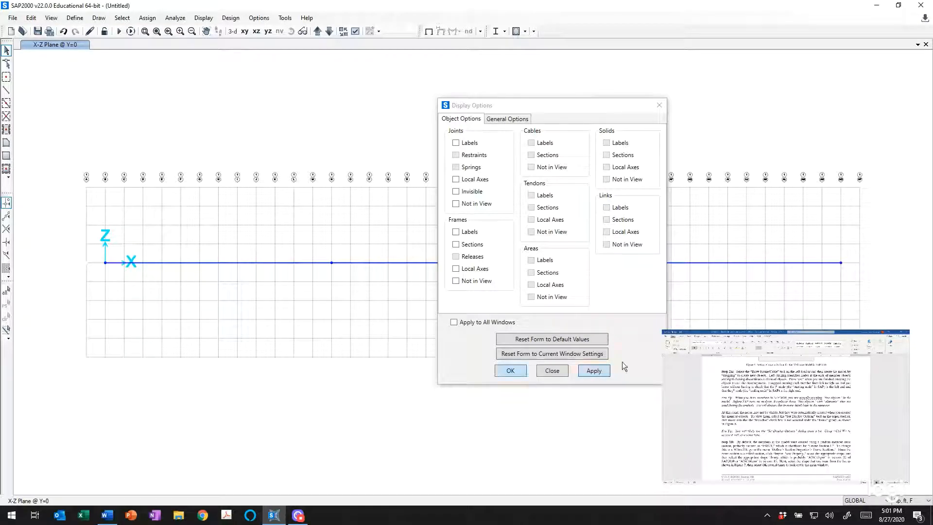
left_click(510, 371)
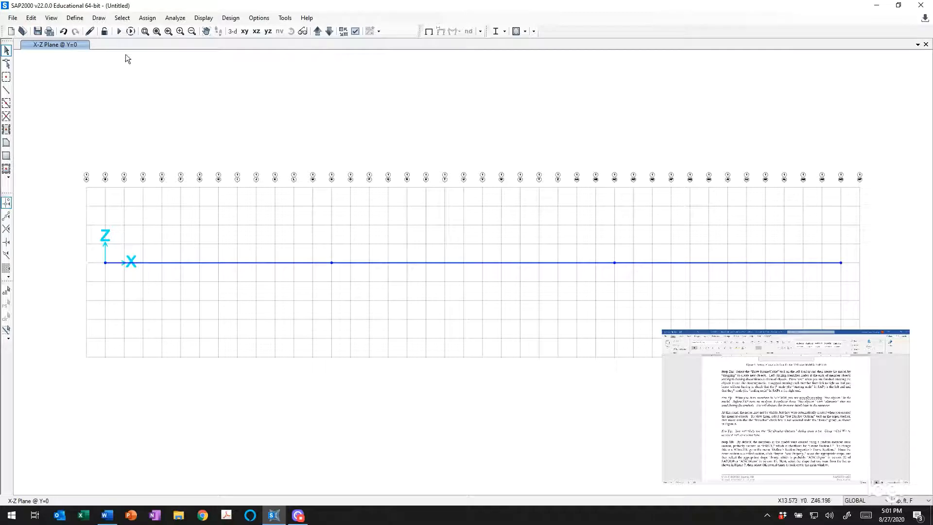
- Start importing a steel I/Wide Flange frame section property from the AISC15.pro section file
left_click(74, 19)
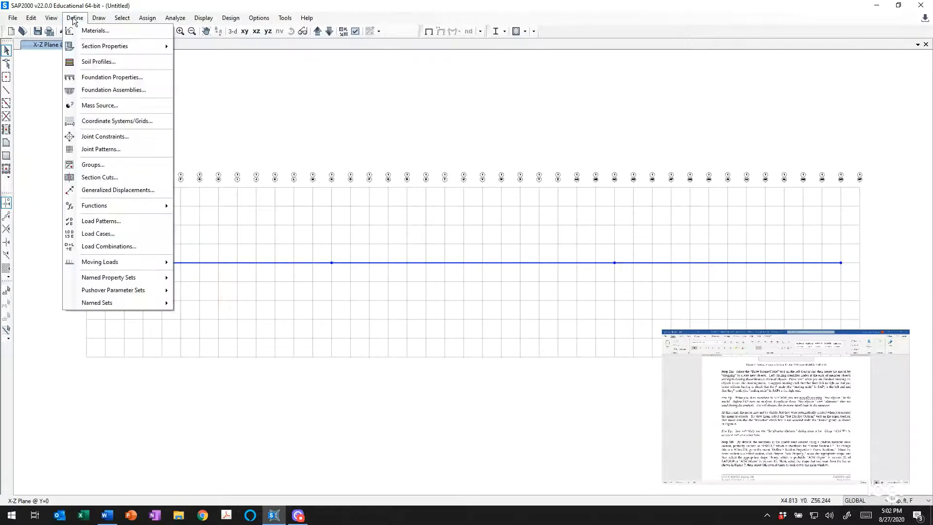
mouse_move(76, 48)
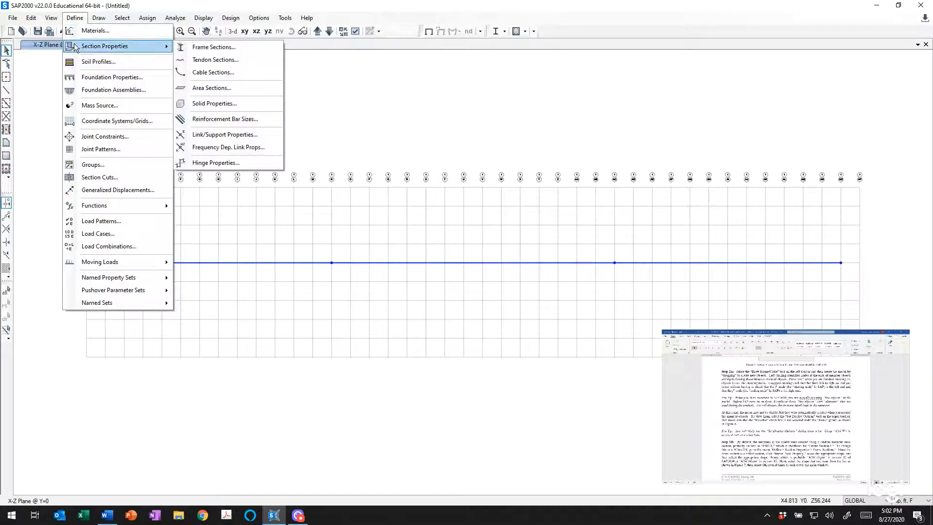
left_click(219, 48)
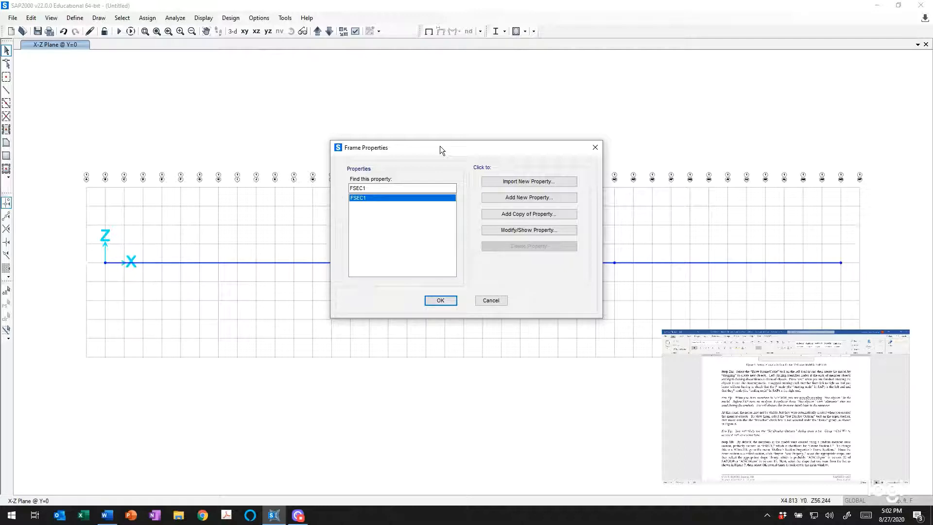
left_click(535, 181)
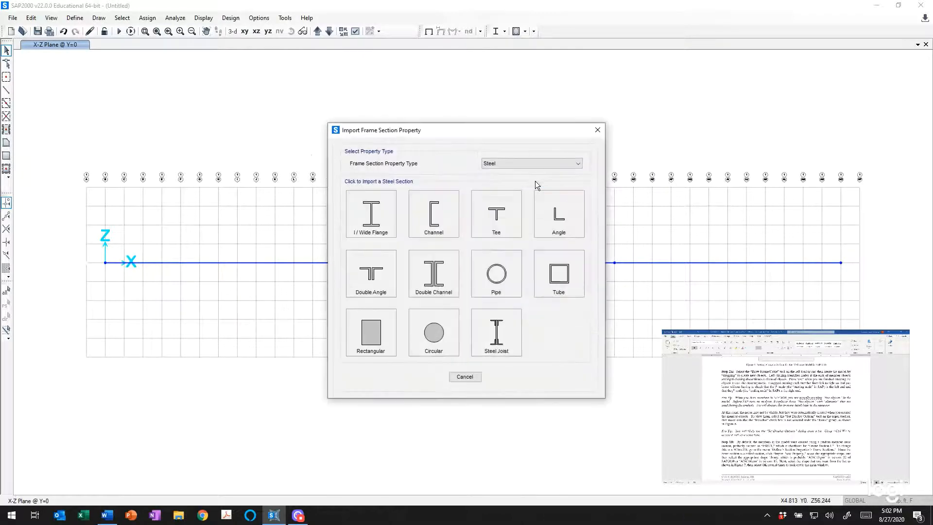
left_click(520, 165)
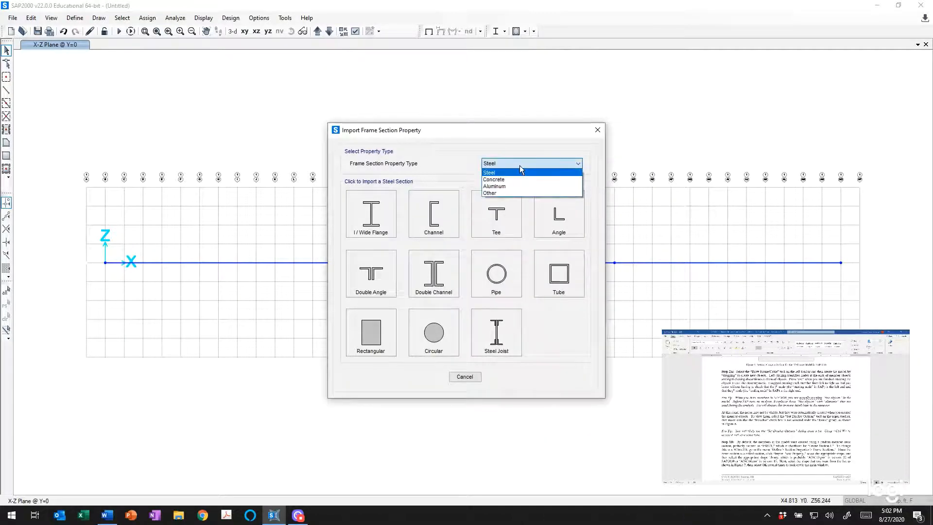
left_click(520, 166)
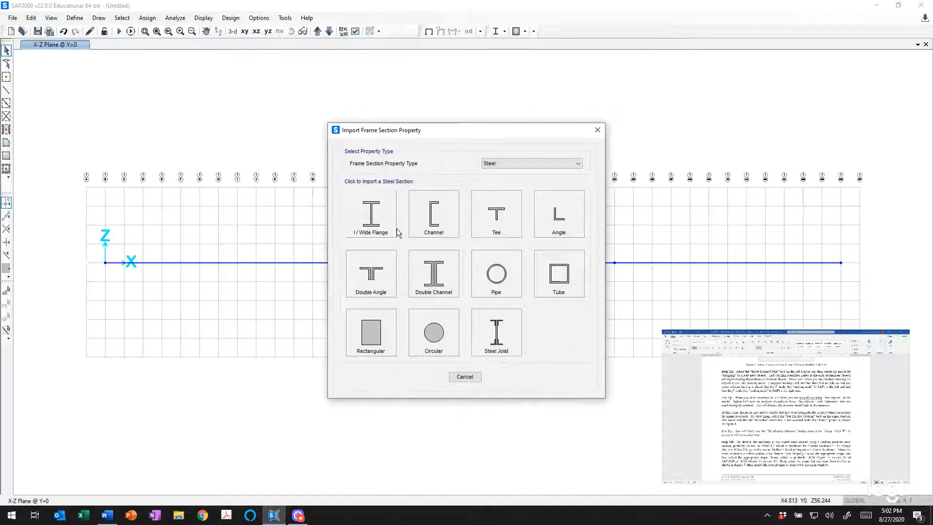
left_click(372, 223)
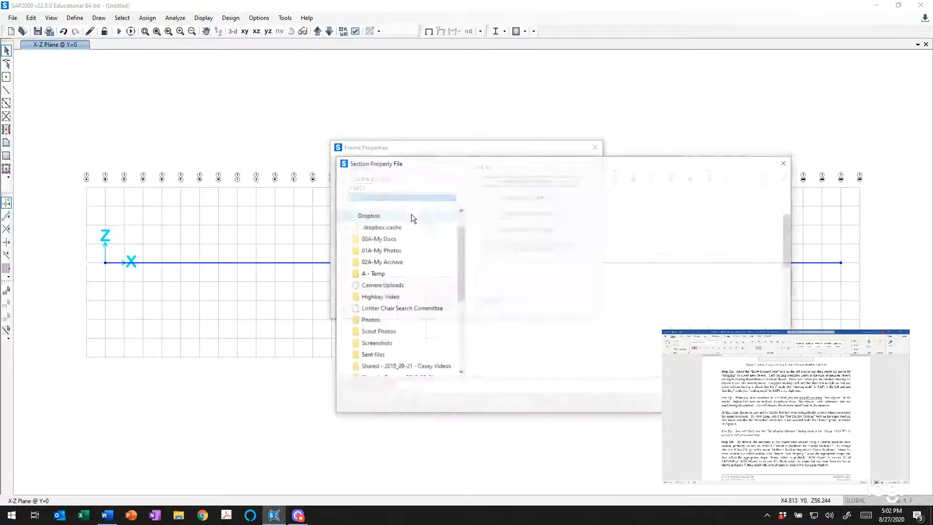
left_click_drag(563, 166, 527, 101)
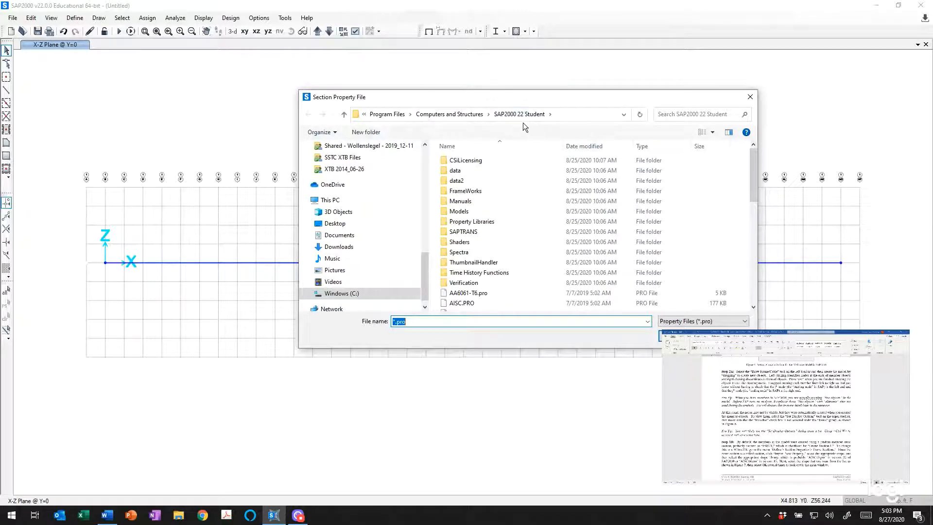
scroll(538, 224, "down", 3)
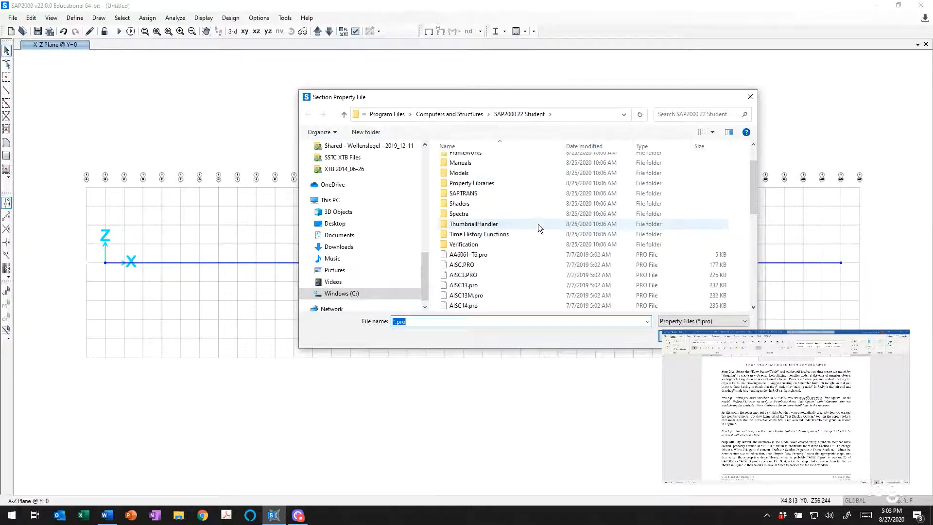
scroll(535, 228, "down", 1)
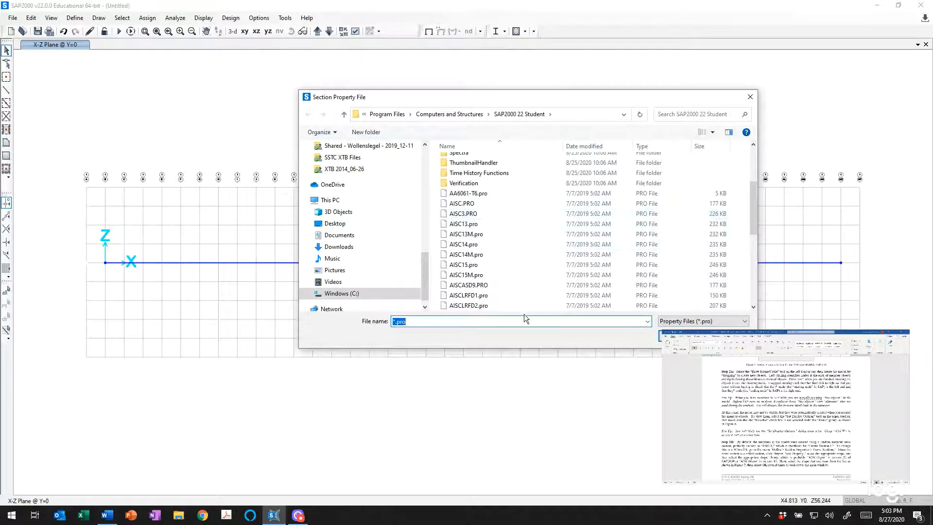
left_click(473, 266)
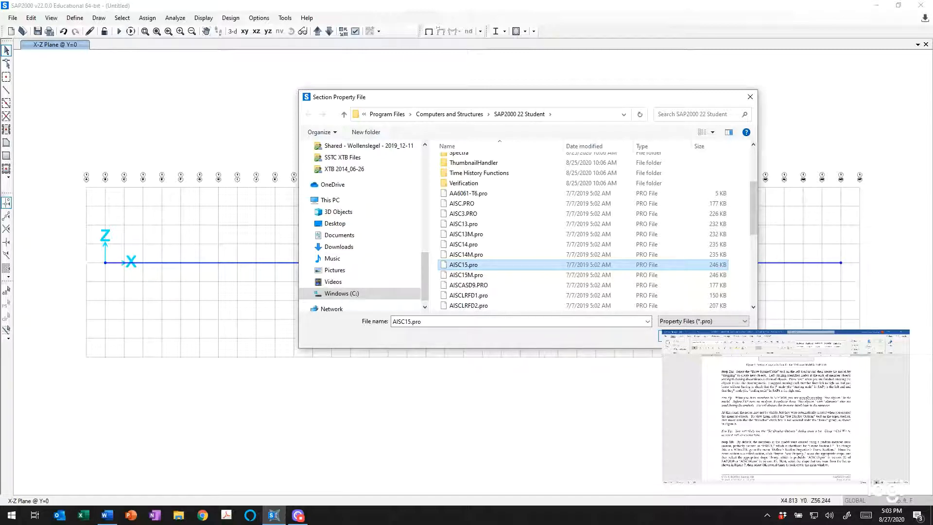
left_click(680, 336)
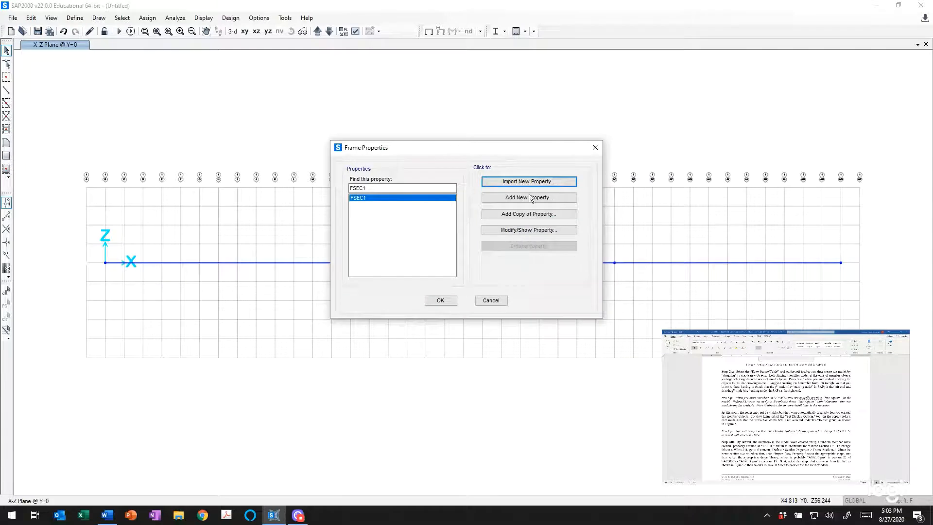
- Import the W36X231 section with material A992Fy50 and accept it into the frame properties
scroll(526, 308, "down", 5)
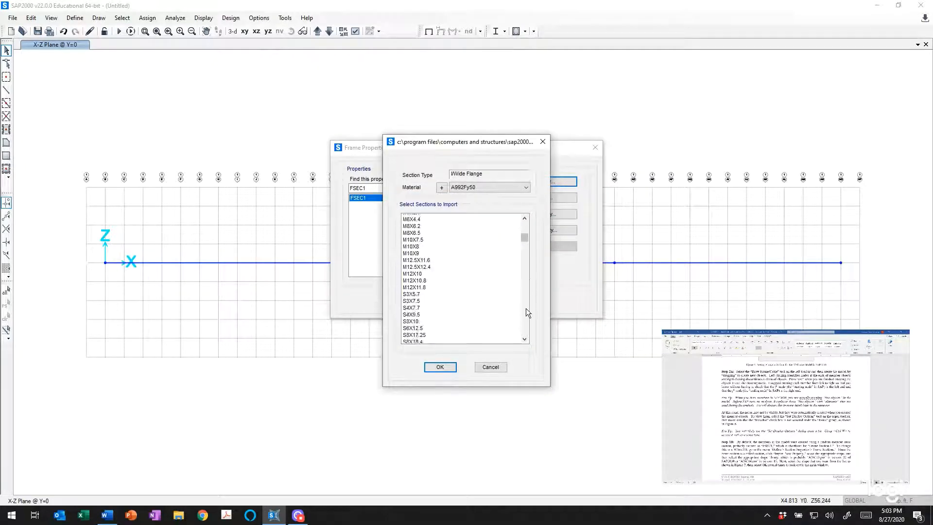
scroll(525, 308, "down", 15)
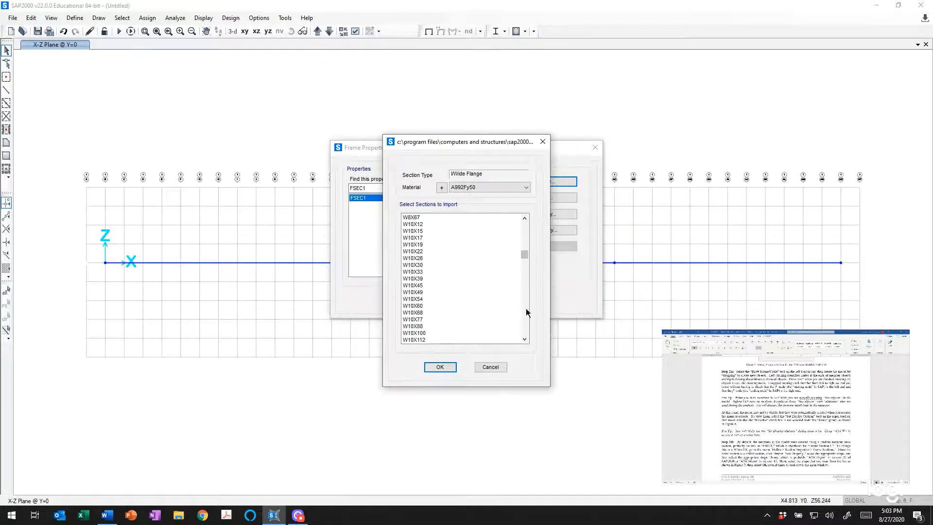
scroll(526, 308, "down", 20)
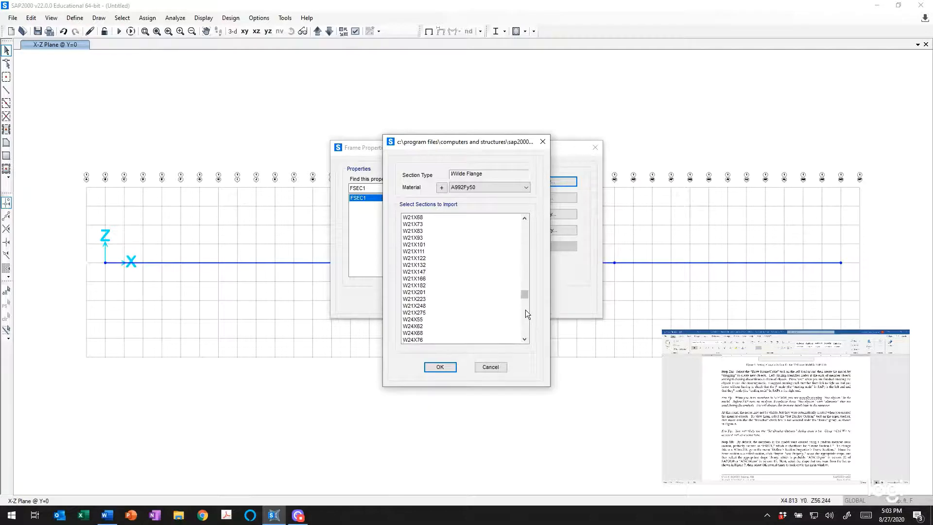
scroll(525, 310, "down", 20)
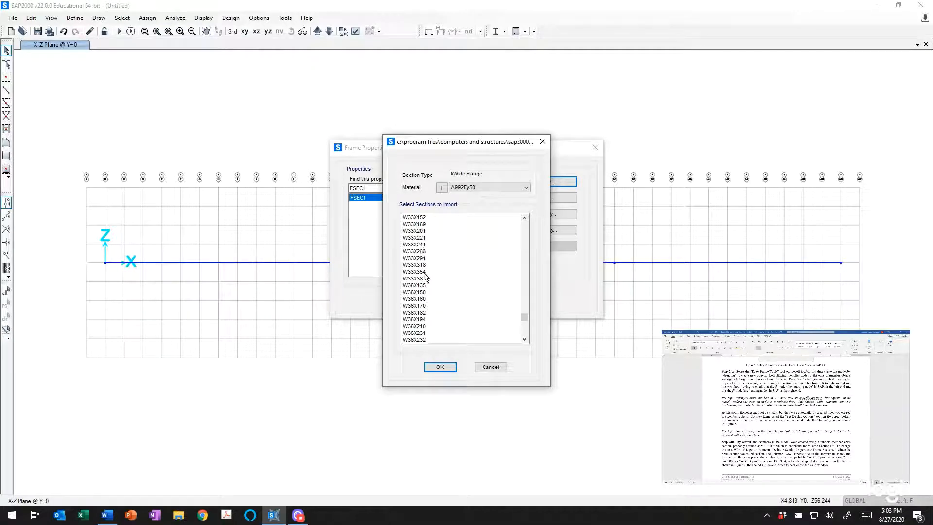
left_click(422, 333)
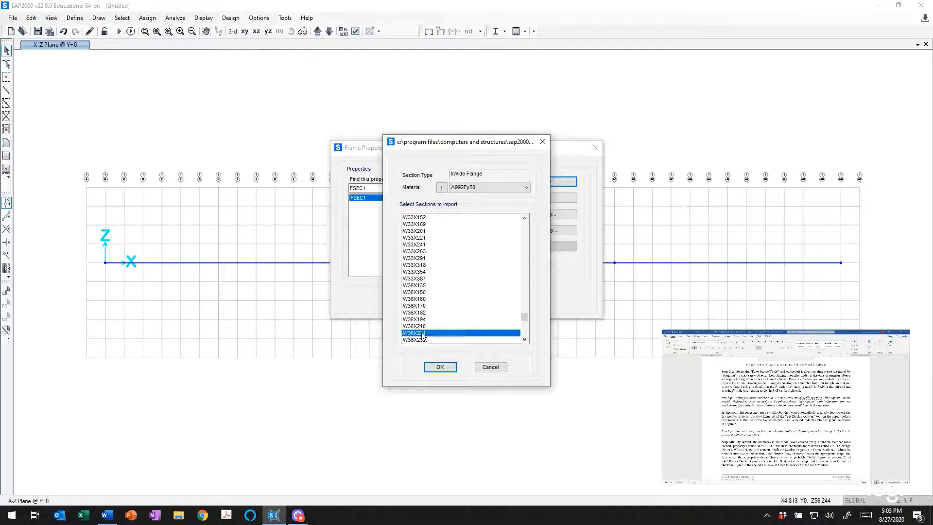
left_click(440, 367)
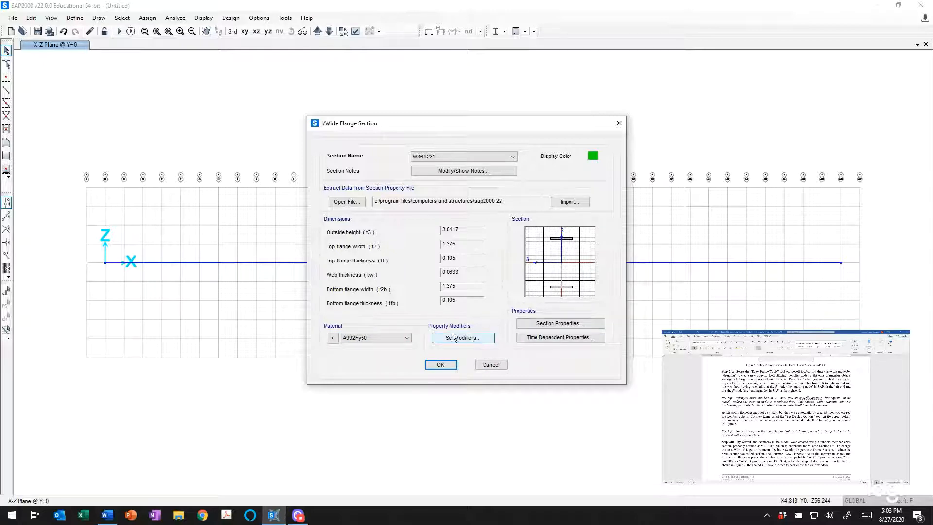
left_click(441, 364)
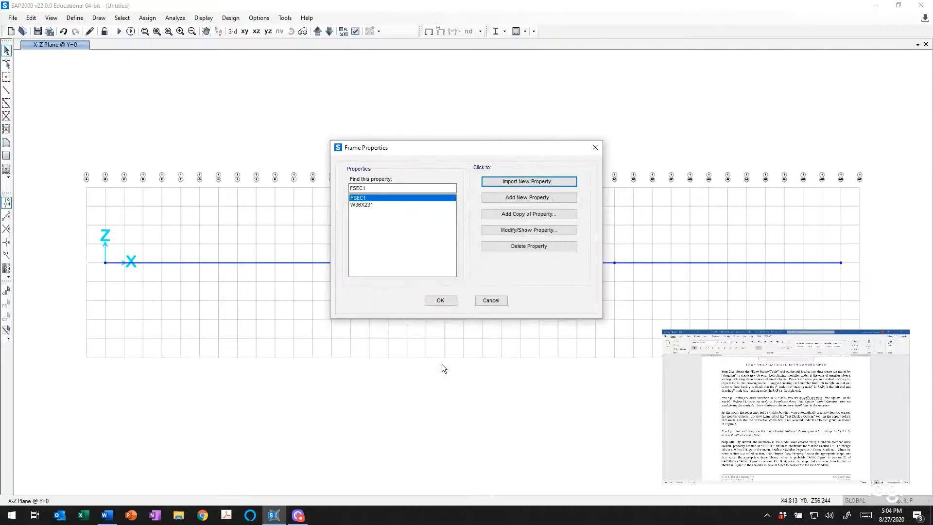
left_click(443, 299)
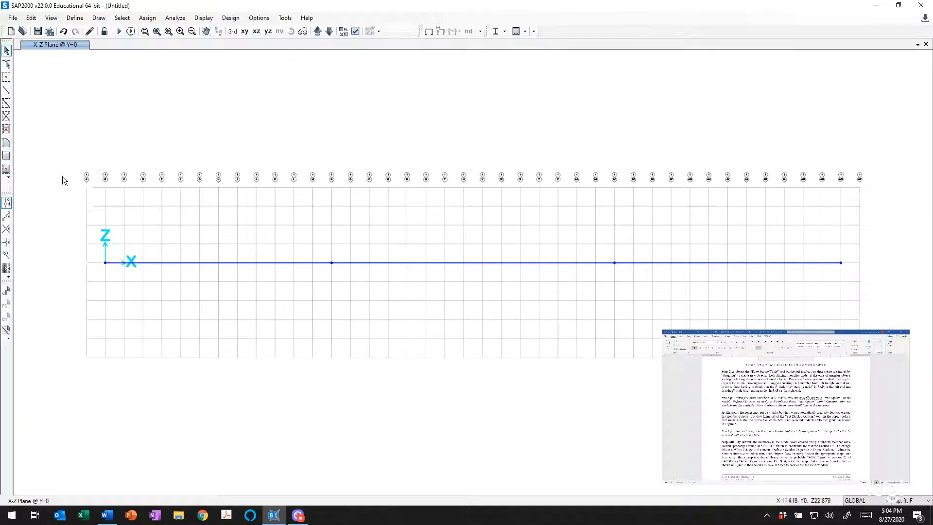
- Select all three girder members and assign them the W36X231 frame section
left_click_drag(54, 155, 343, 269)
left_click_drag(573, 354, 920, 376)
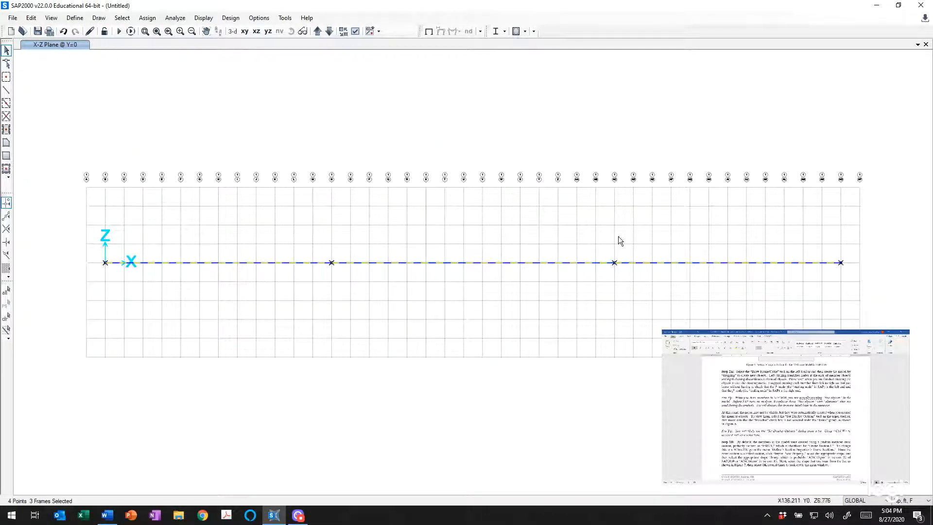
left_click(145, 18)
mouse_move(199, 44)
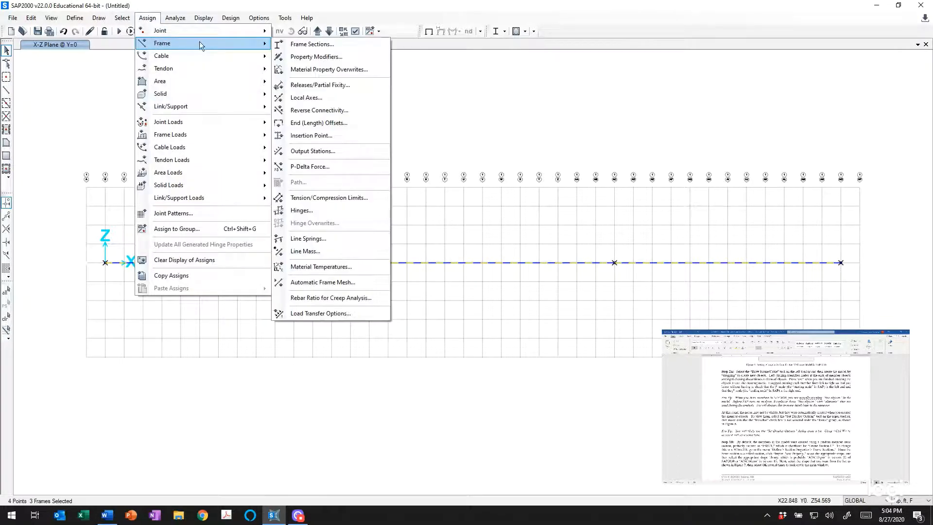
left_click(326, 43)
left_click(408, 189)
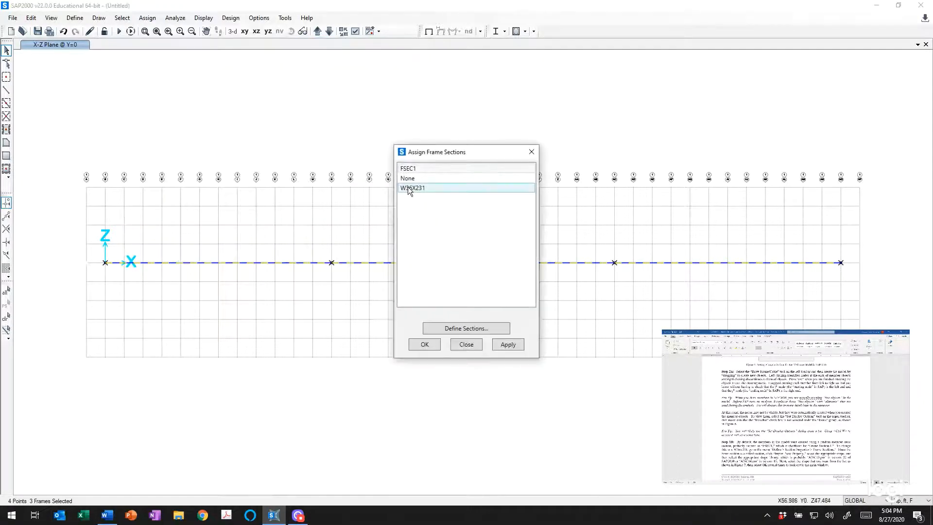
left_click(508, 344)
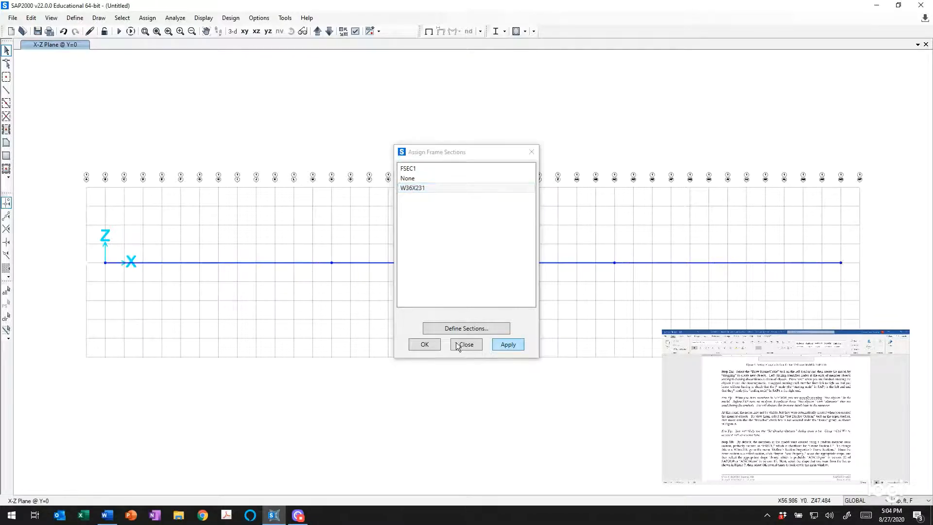
left_click(425, 344)
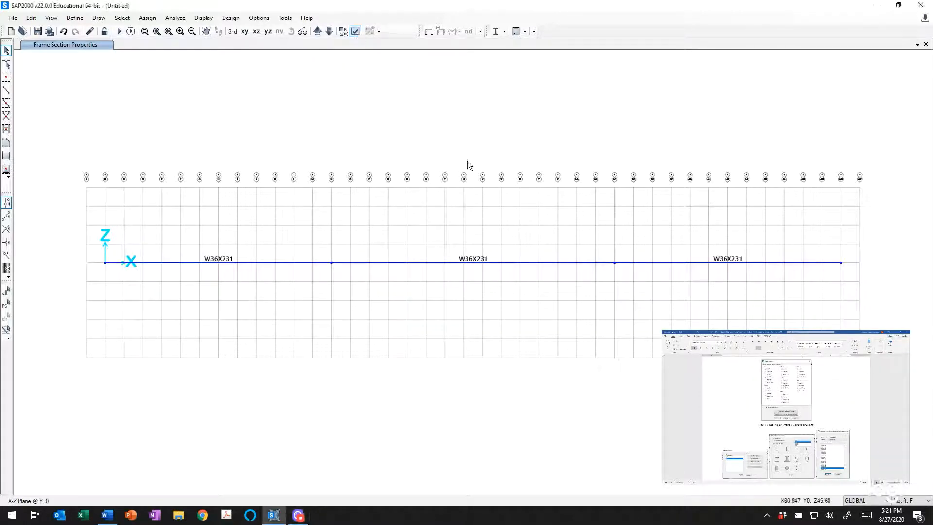
- Turn on the joint labels in the display options, moving the dialog clear of the girder
left_click(355, 31)
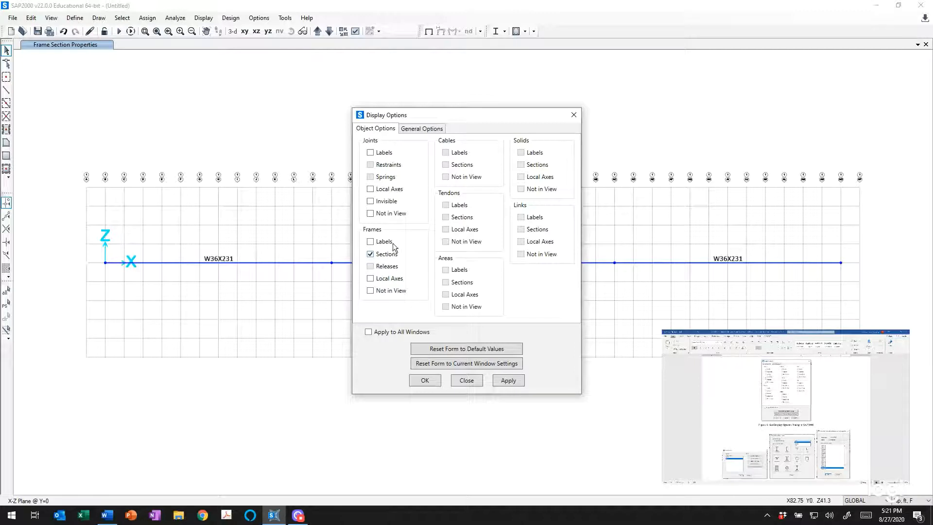
left_click(503, 381)
left_click_drag(513, 121, 813, 80)
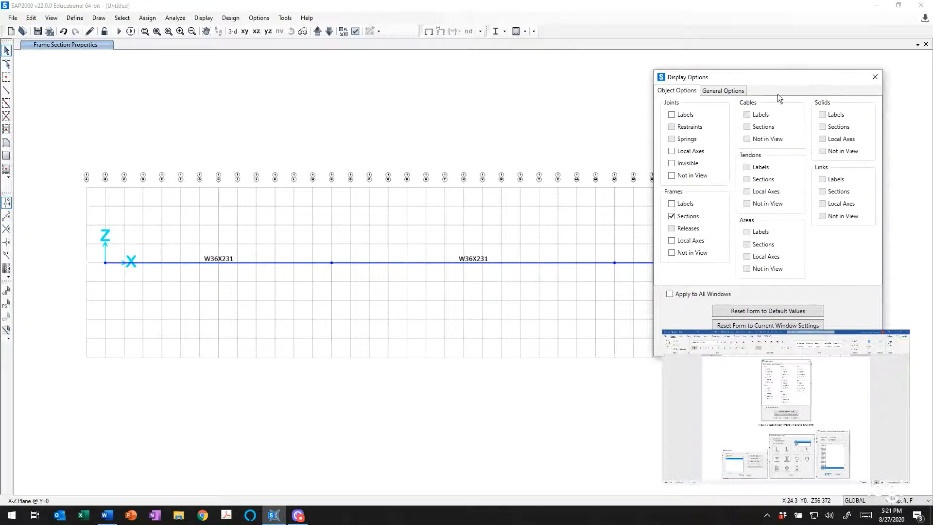
left_click(687, 116)
left_click(809, 343)
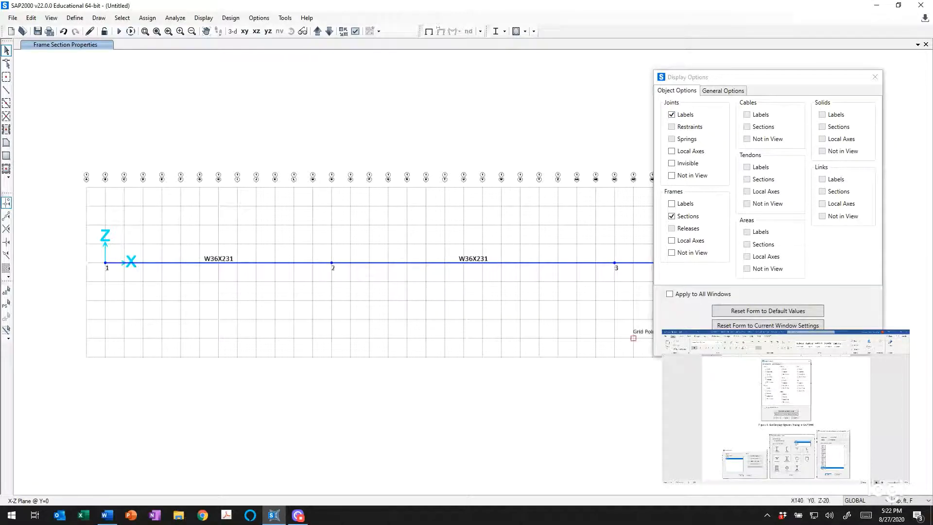
- Turn on the frame labels and turn off the frame section names in the display options
left_click(686, 204)
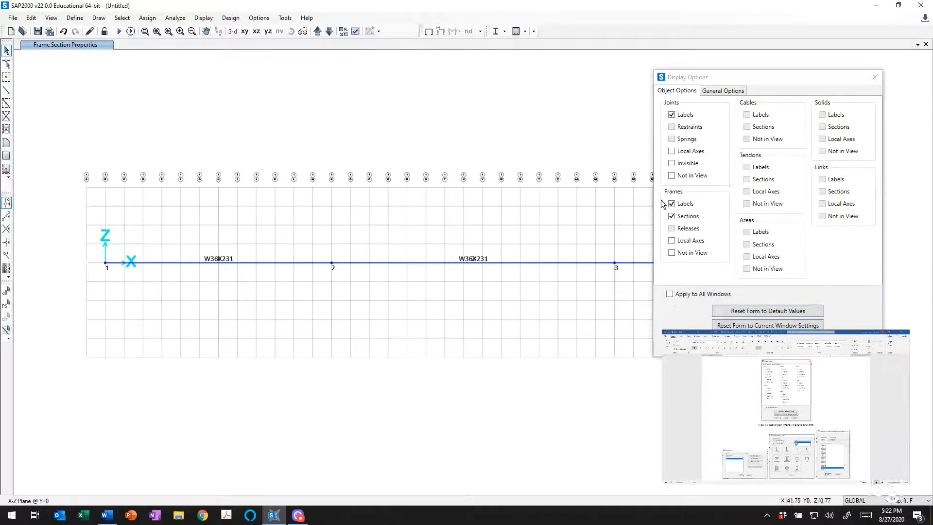
left_click(684, 216)
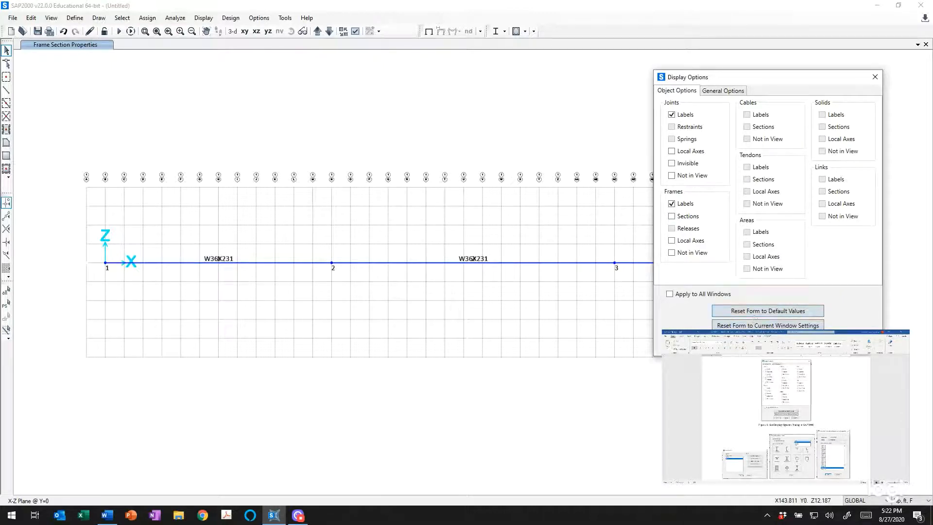
left_click(808, 342)
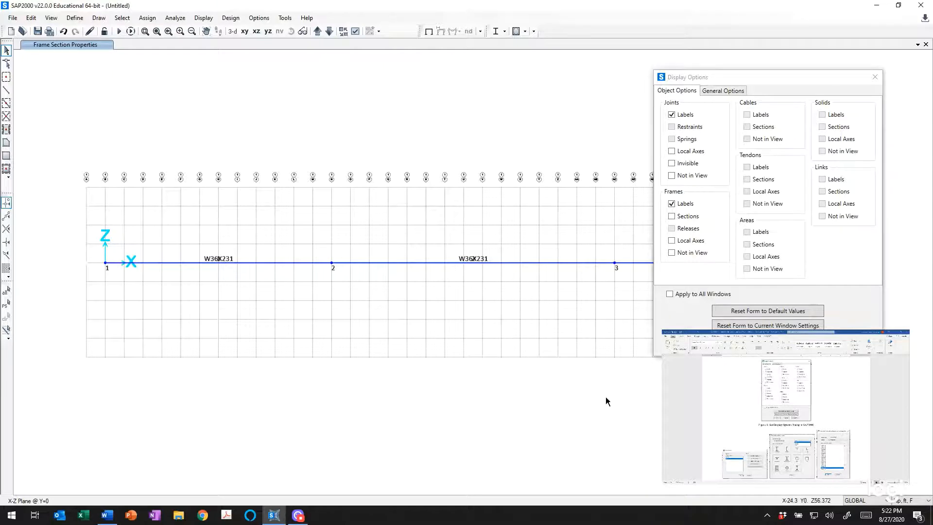
left_click(463, 174)
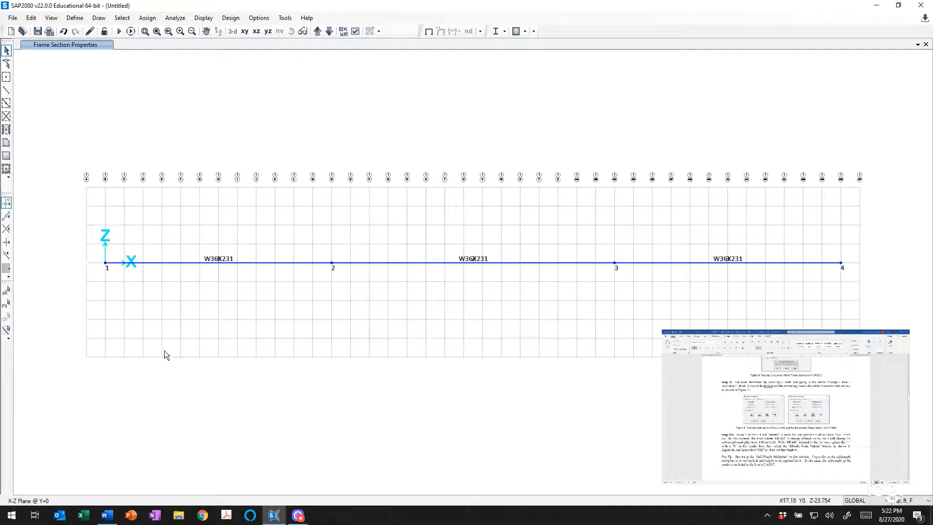
- Assign a pinned restraint to joint 1, fixing Translation 1, 2 and 3 with all rotations free
left_click(104, 262)
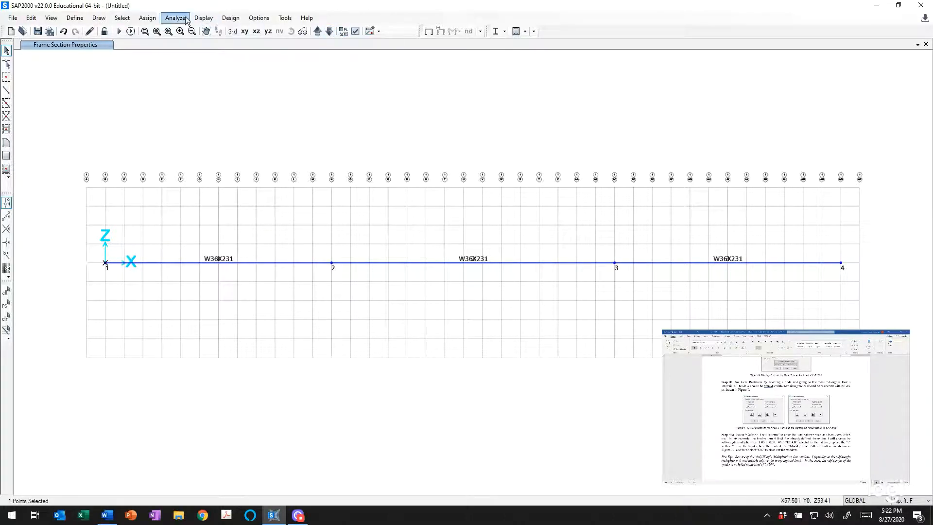
left_click(148, 18)
mouse_move(159, 33)
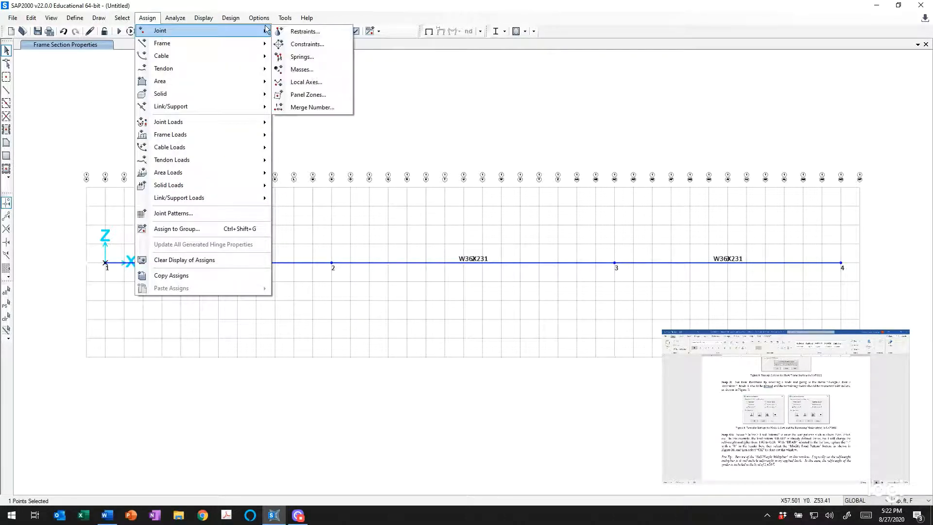
left_click(310, 32)
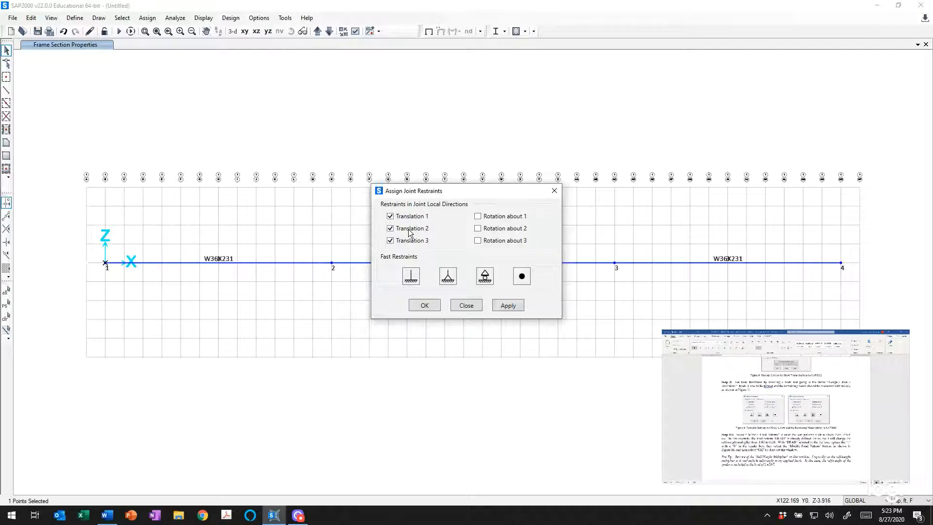
left_click(408, 229)
left_click(505, 304)
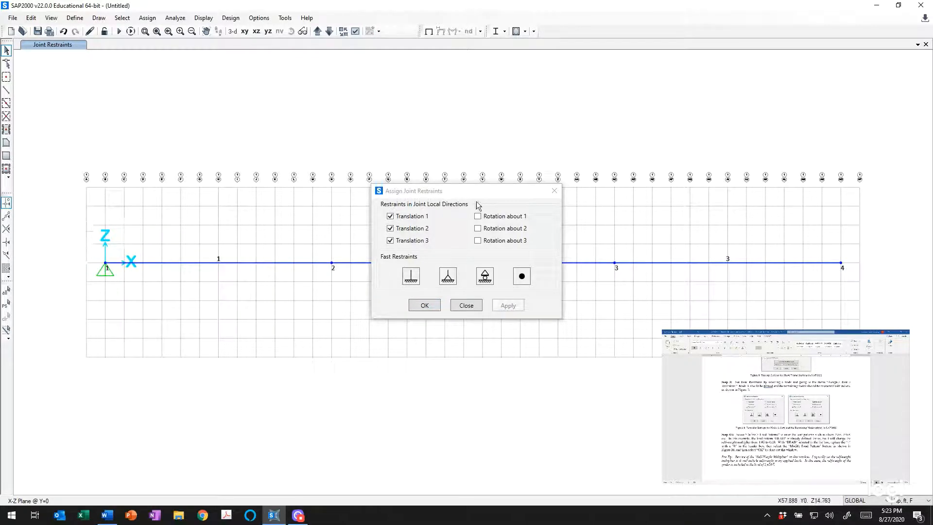
- Assign roller restraints to joints 2, 3 and 4, fixing only Translation 3
left_click_drag(480, 196, 666, 82)
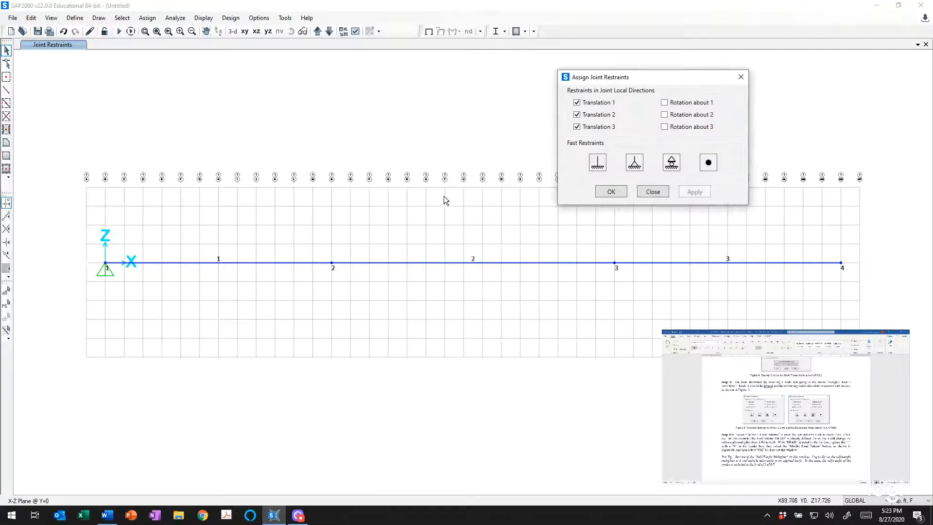
left_click_drag(304, 231, 858, 311)
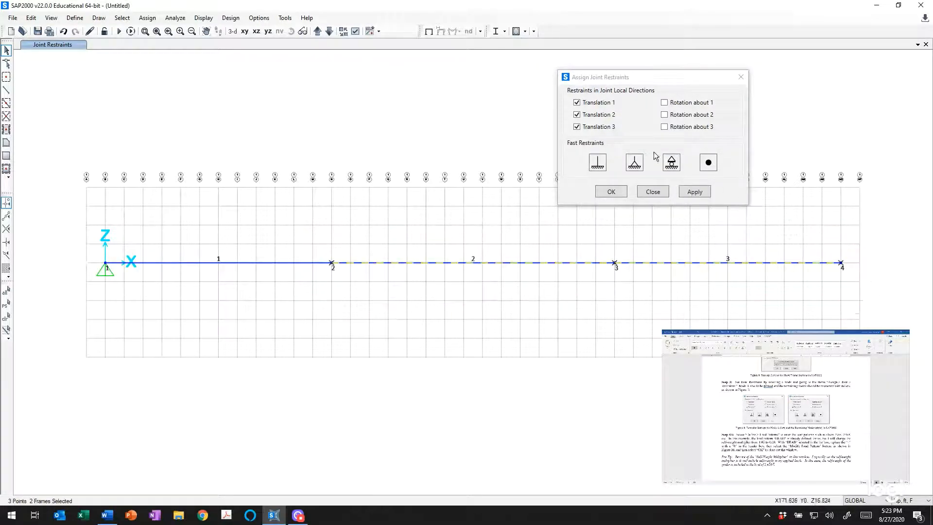
left_click(671, 163)
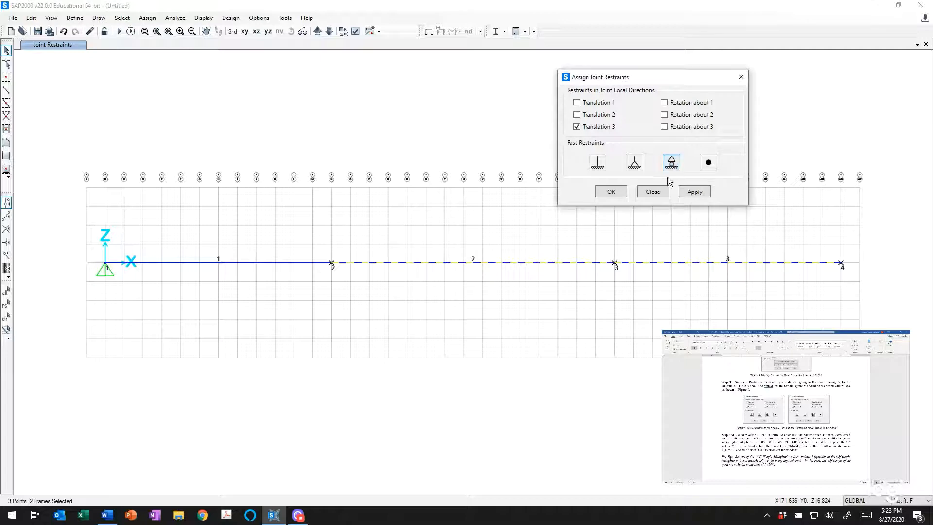
left_click(693, 192)
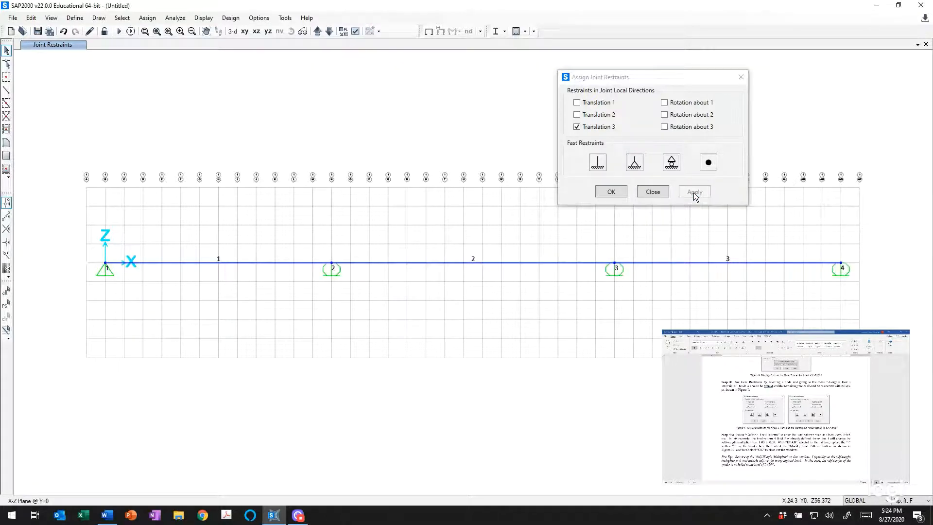
left_click(613, 192)
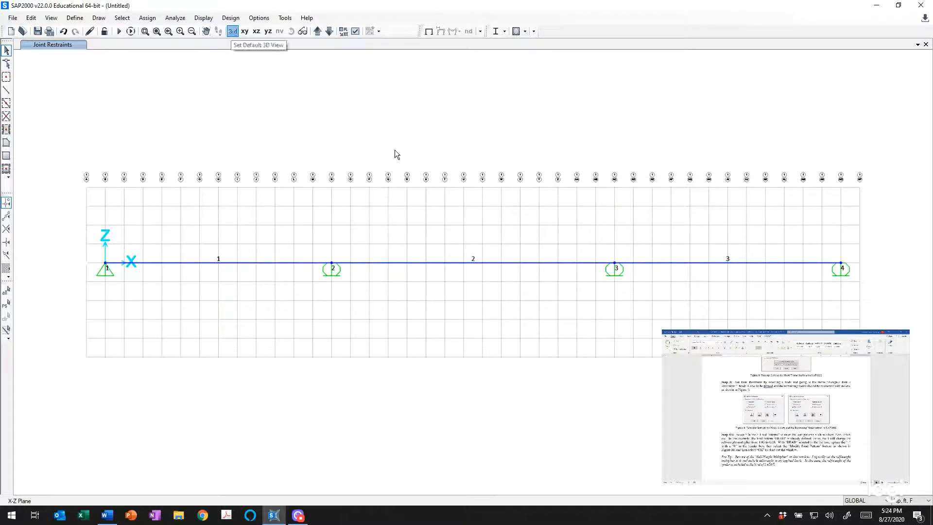
- Inspect the girder in the default 3D view with the view type set to Extrude
left_click(233, 31)
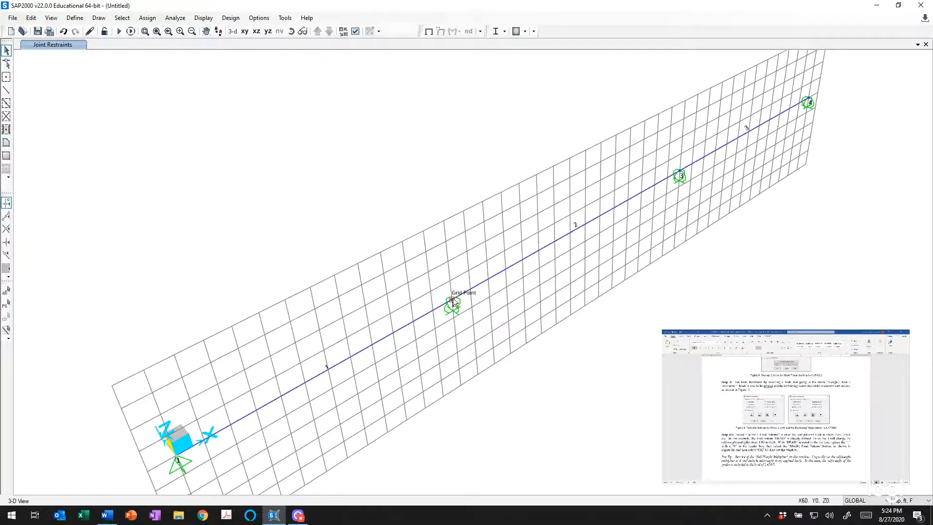
left_click(357, 33)
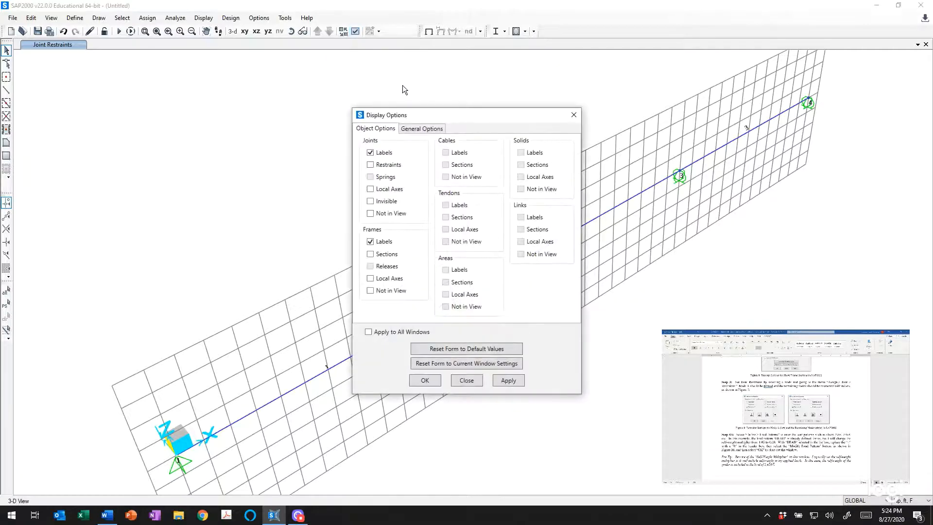
left_click(429, 131)
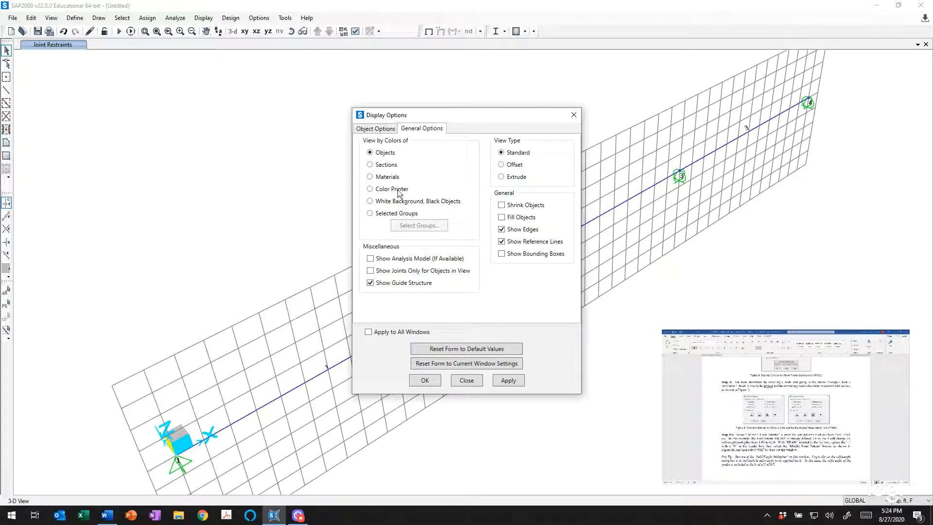
left_click(377, 129)
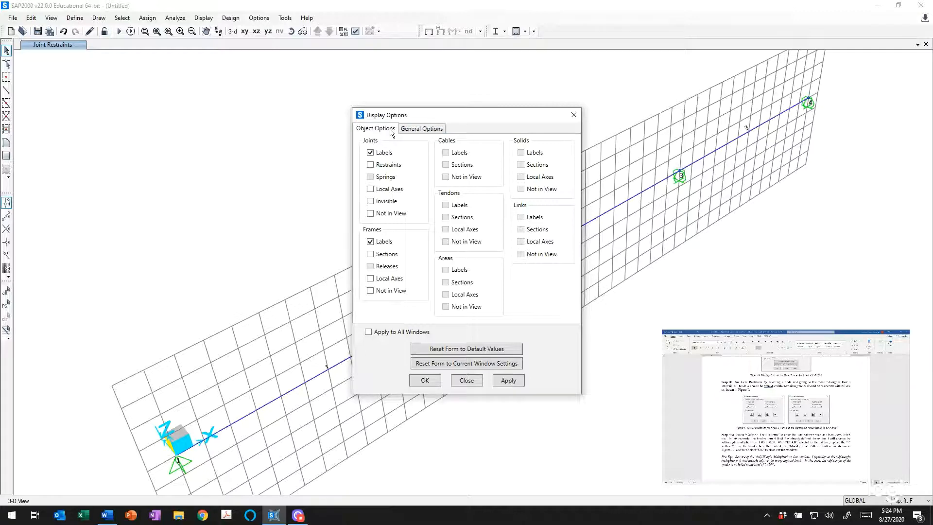
left_click(414, 130)
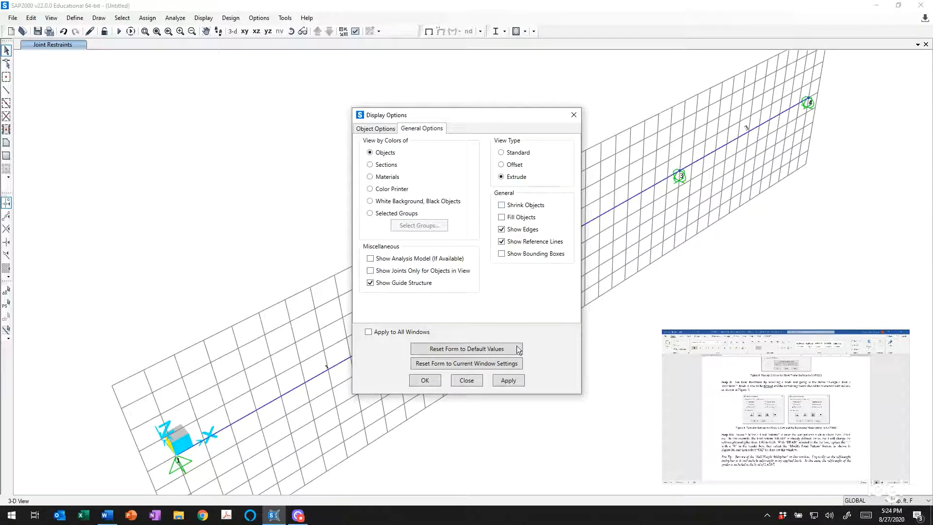
left_click(516, 380)
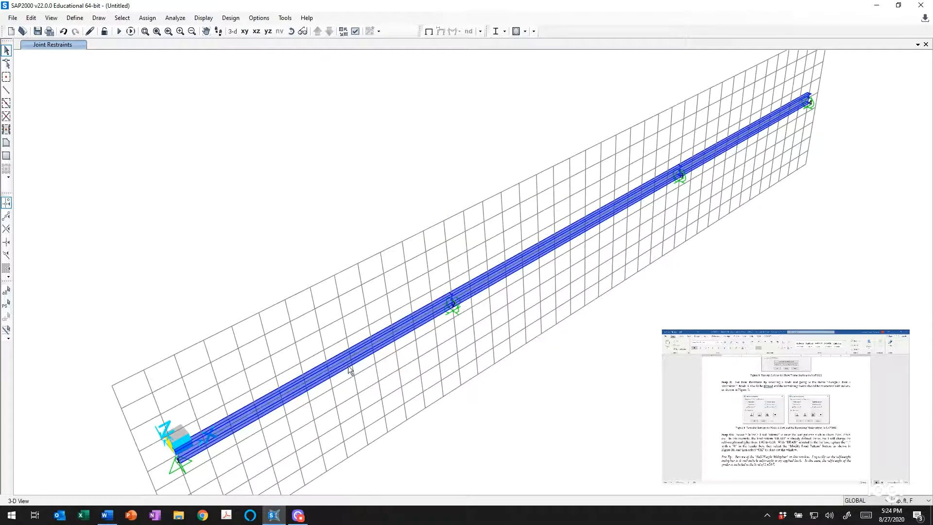
middle_click_drag(342, 374, 653, 256, "shift")
middle_click_drag(677, 238, 476, 195, "shift")
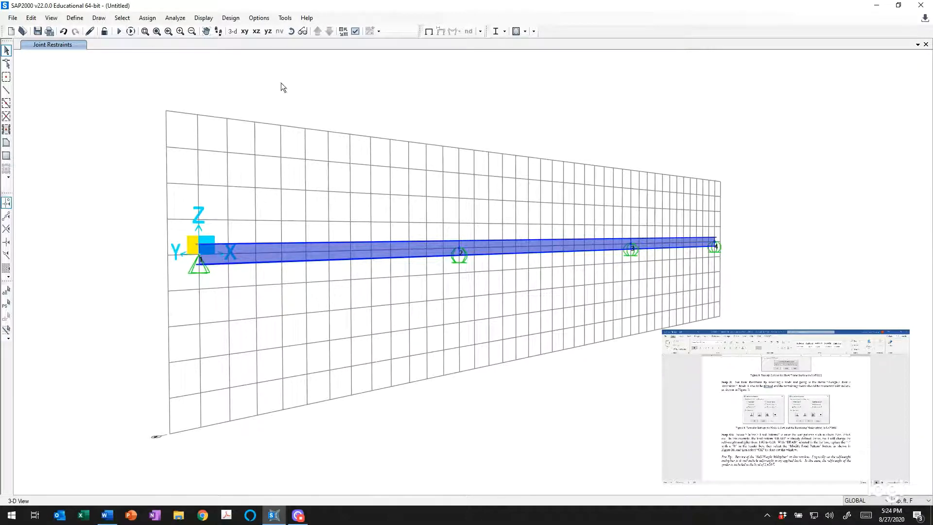
- Set the view type back to Standard and return to the XZ plane view
left_click(355, 31)
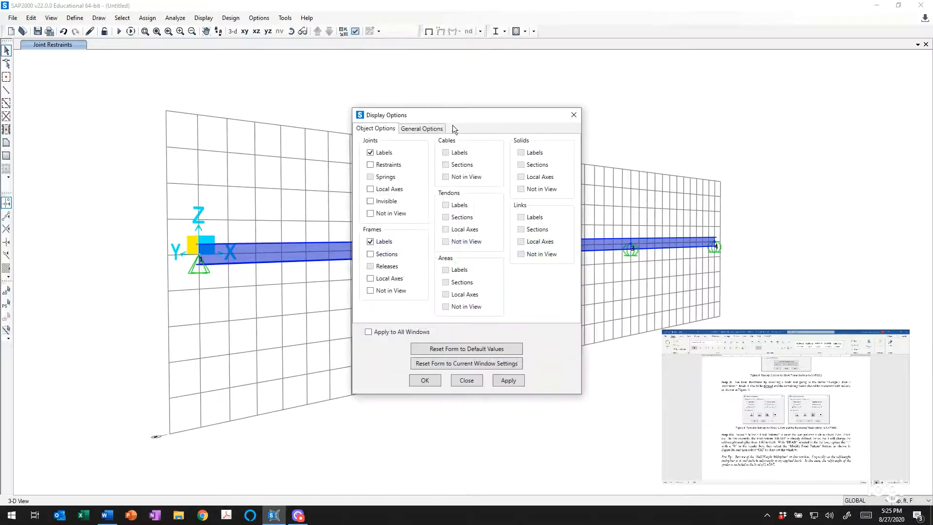
left_click(430, 129)
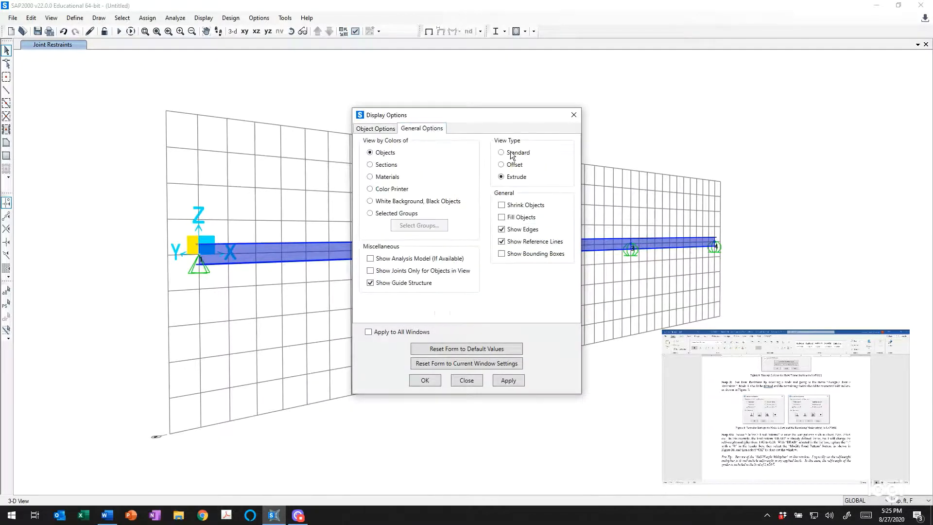
left_click(384, 130)
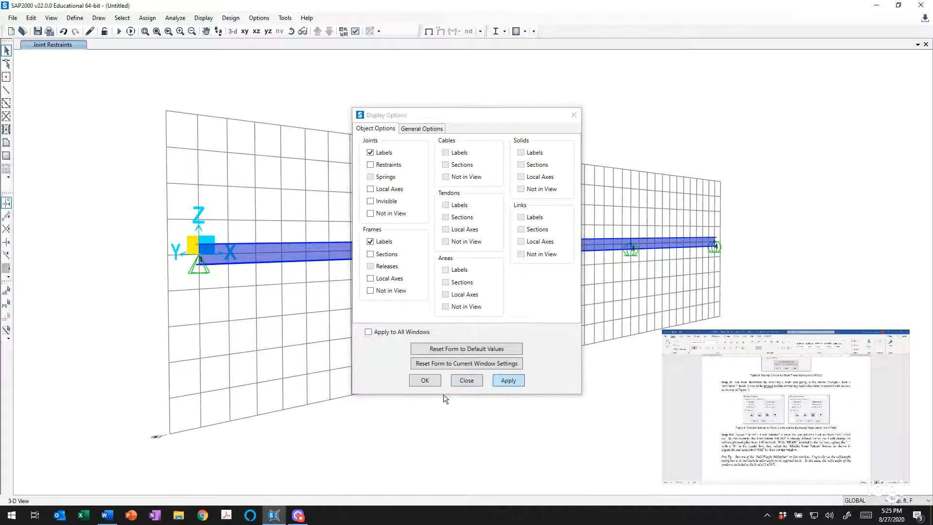
left_click(431, 379)
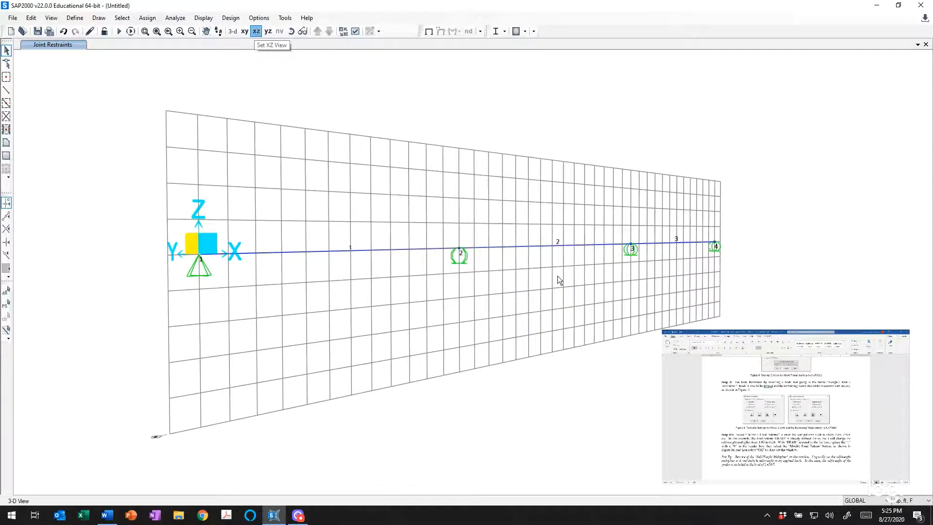
scroll(516, 275, "up", 3)
scroll(515, 275, "down", 2)
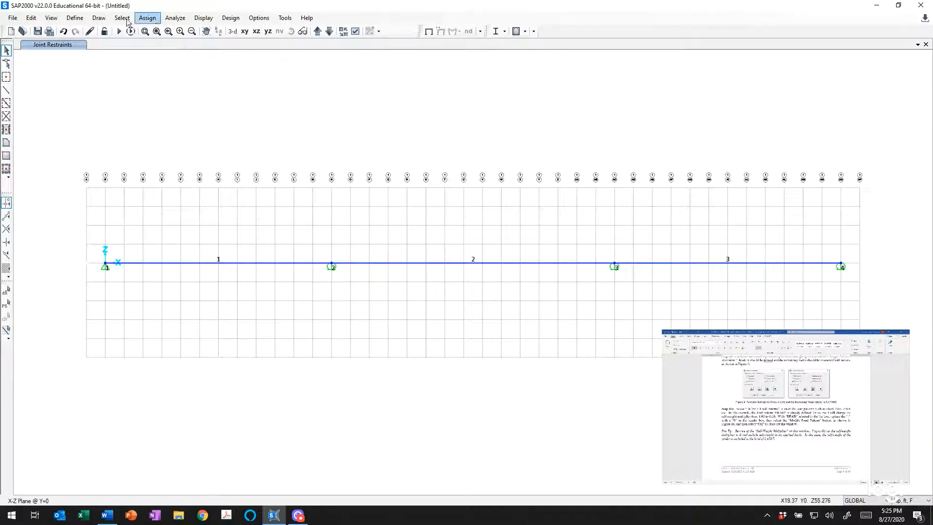
- Set the self weight multiplier of the DEAD load pattern to 0 and accept the load pattern definitions
left_click(68, 23)
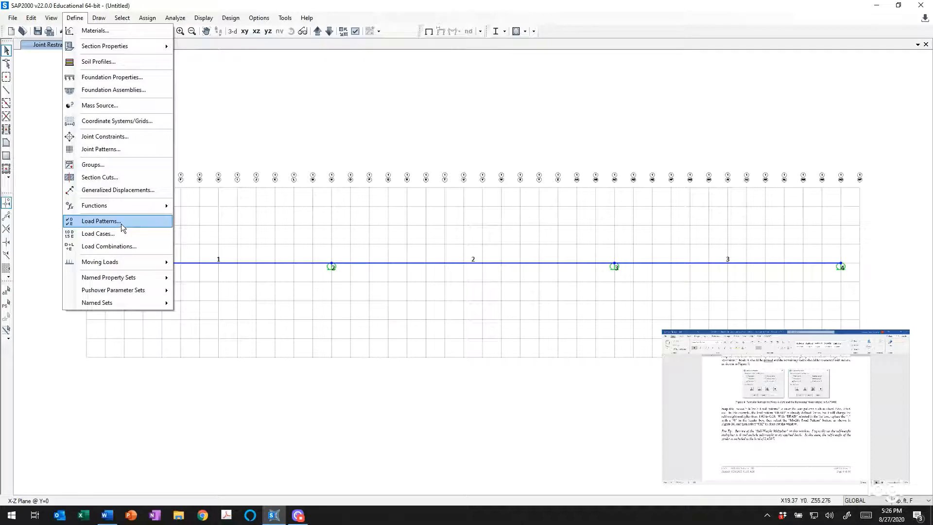
left_click(122, 225)
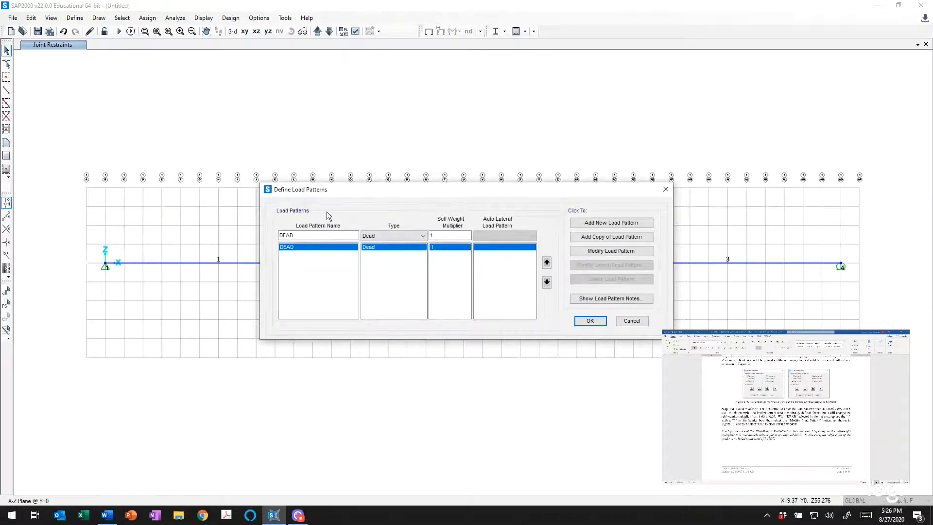
left_click_drag(428, 193, 423, 80)
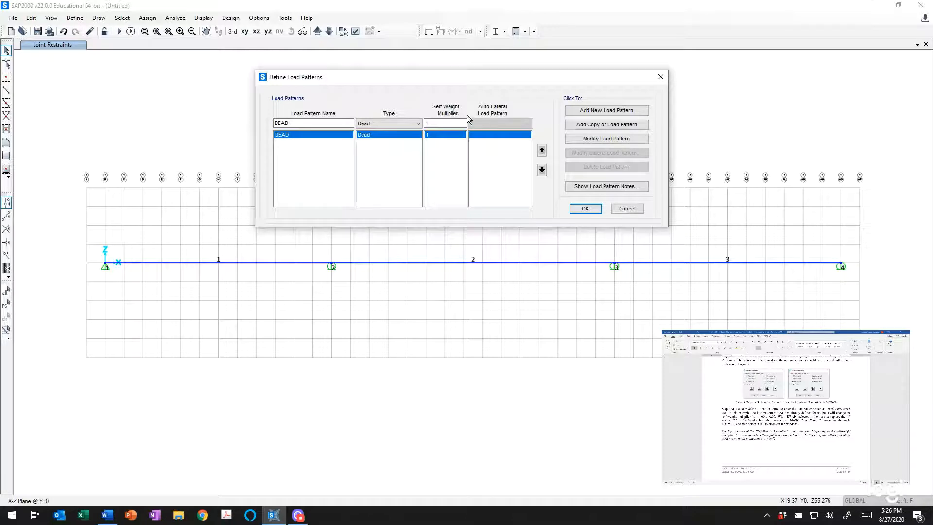
left_click(441, 123)
double_click(425, 123)
type("0")
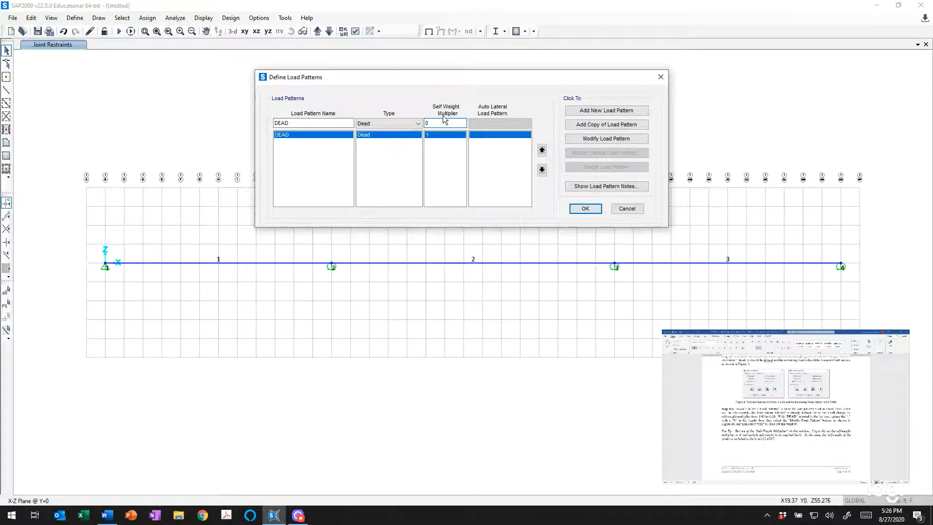
left_click(607, 139)
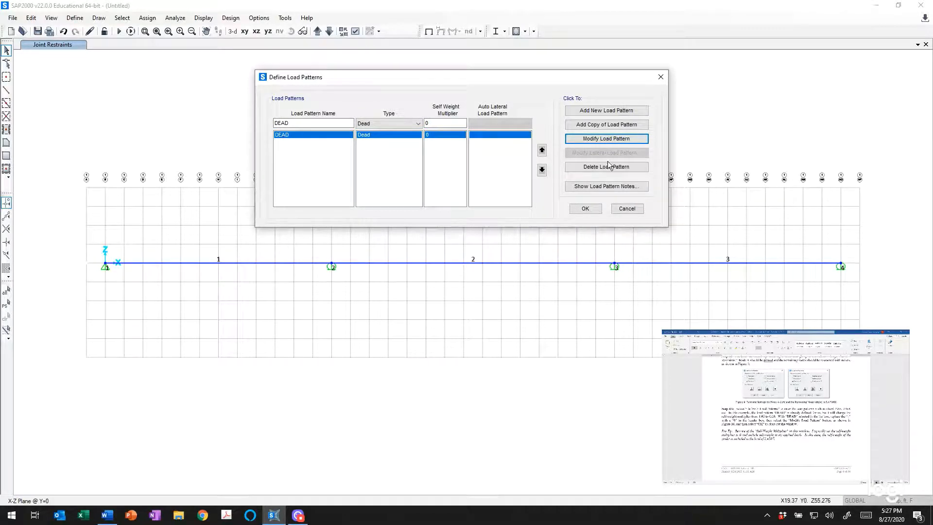
left_click(593, 210)
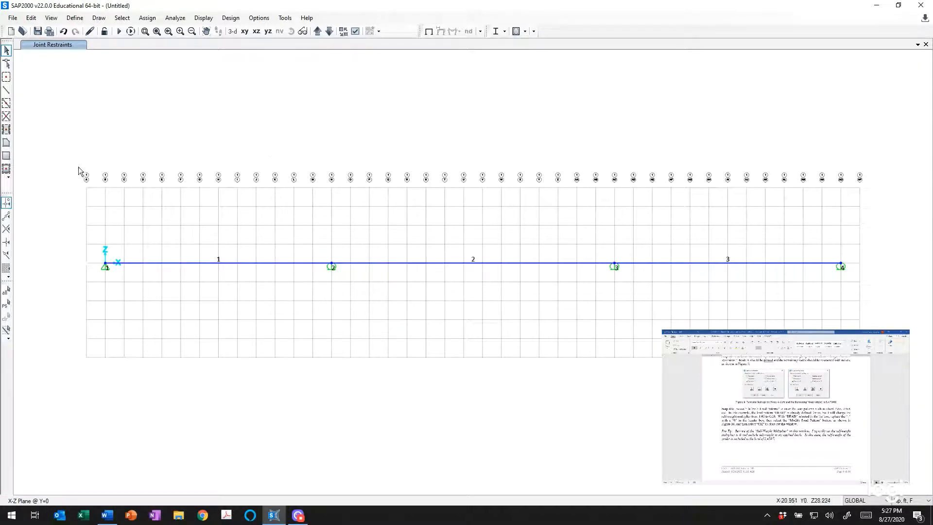
- Select all three girder members and apply a uniform distributed load of 1.45 kip/ft in the Gravity direction under the DEAD pattern
left_click_drag(60, 157, 865, 338)
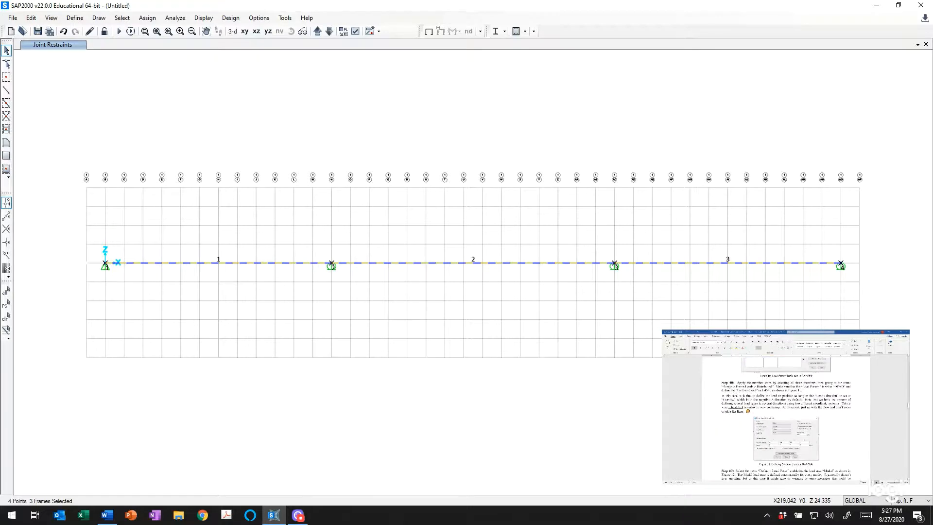
left_click(148, 18)
mouse_move(155, 44)
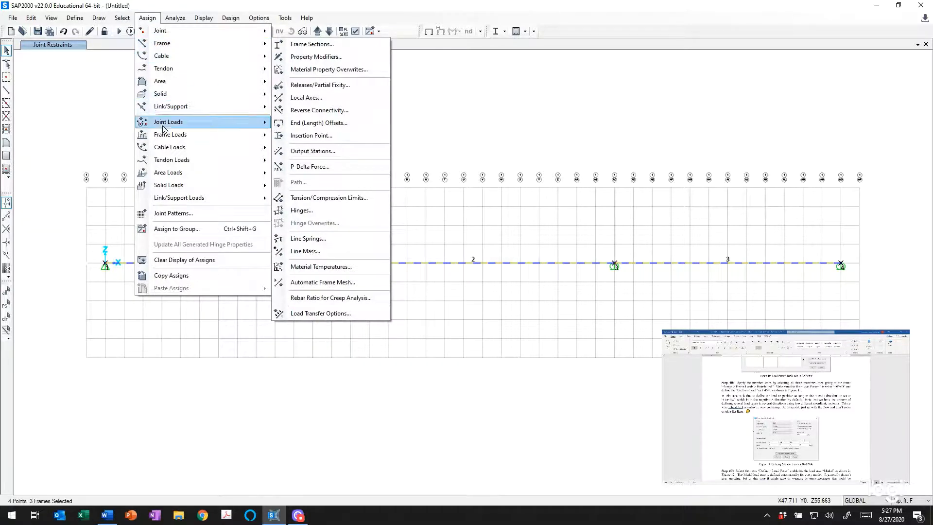
mouse_move(165, 137)
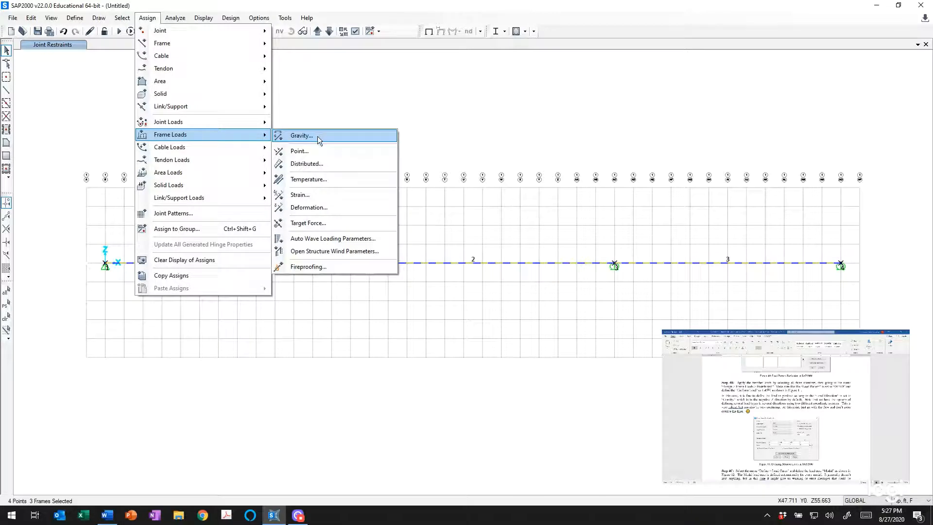
left_click(314, 165)
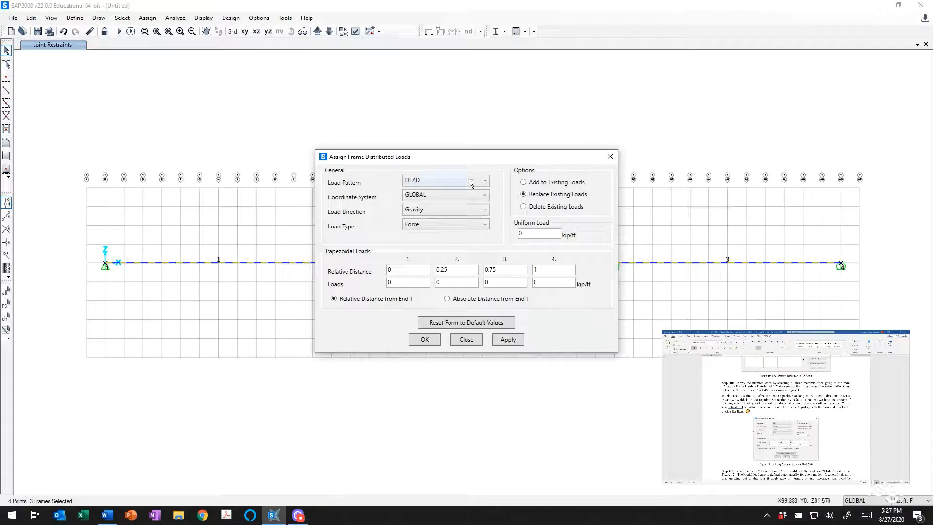
left_click_drag(433, 161, 446, 113)
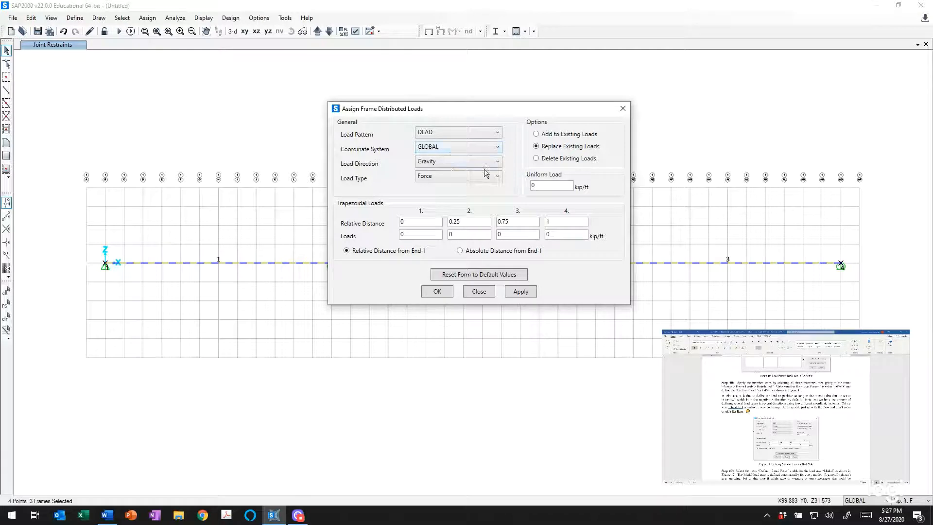
left_click(460, 162)
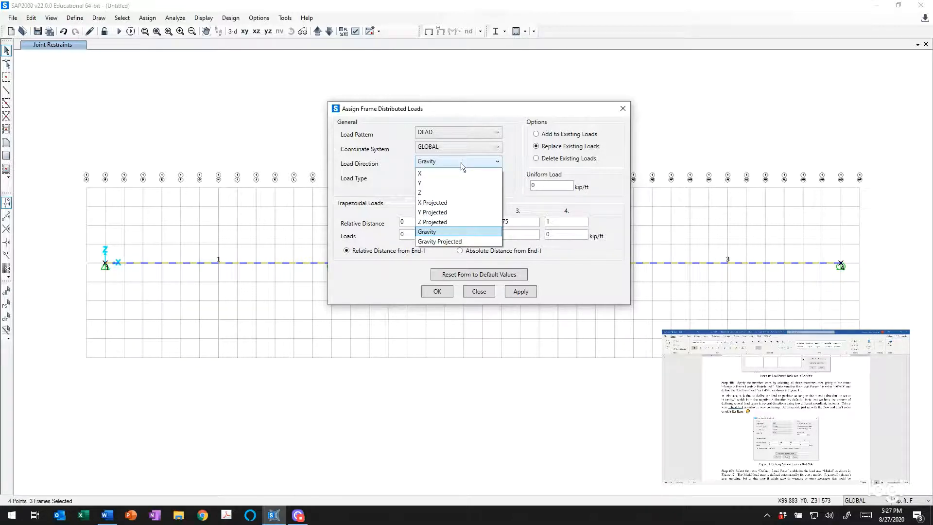
left_click(459, 232)
left_click(542, 186)
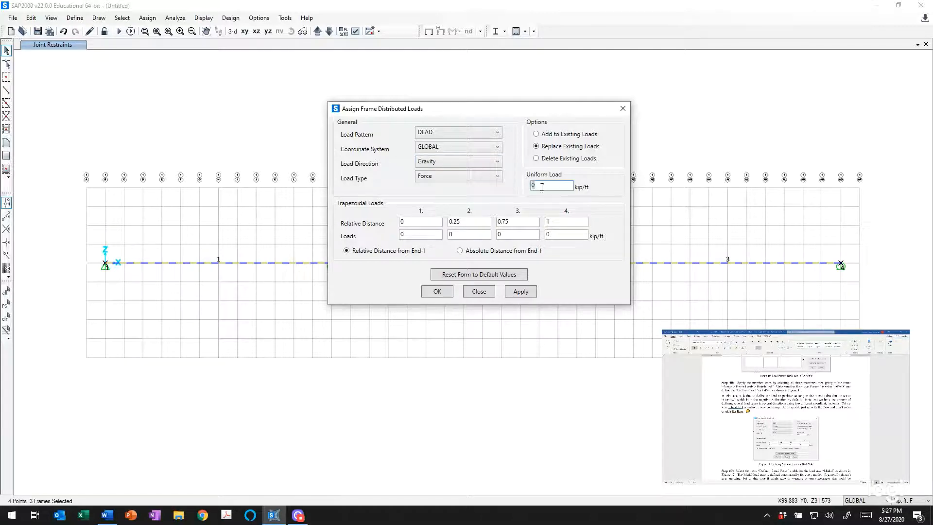
type("1.45")
left_click(521, 291)
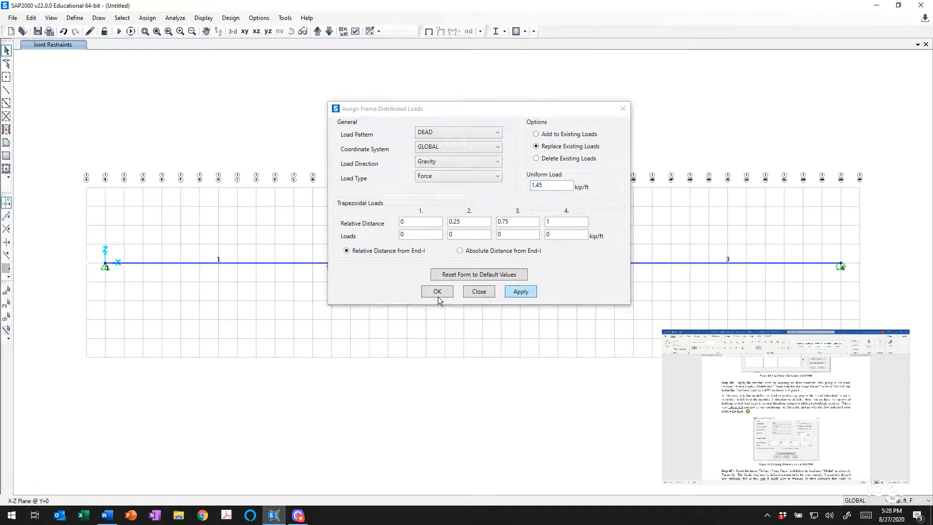
- Accept the frame distributed load assignment and check which load cases are set to run in the analysis
left_click(438, 292)
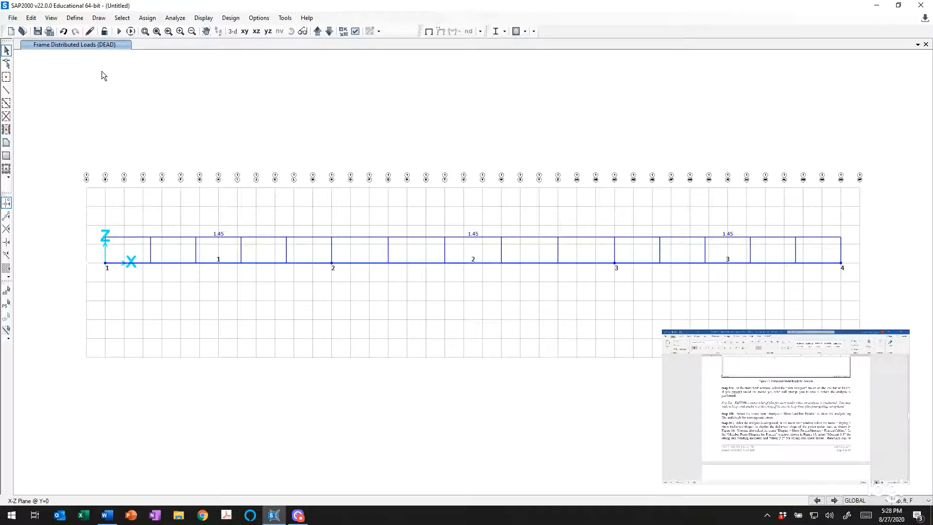
left_click(119, 32)
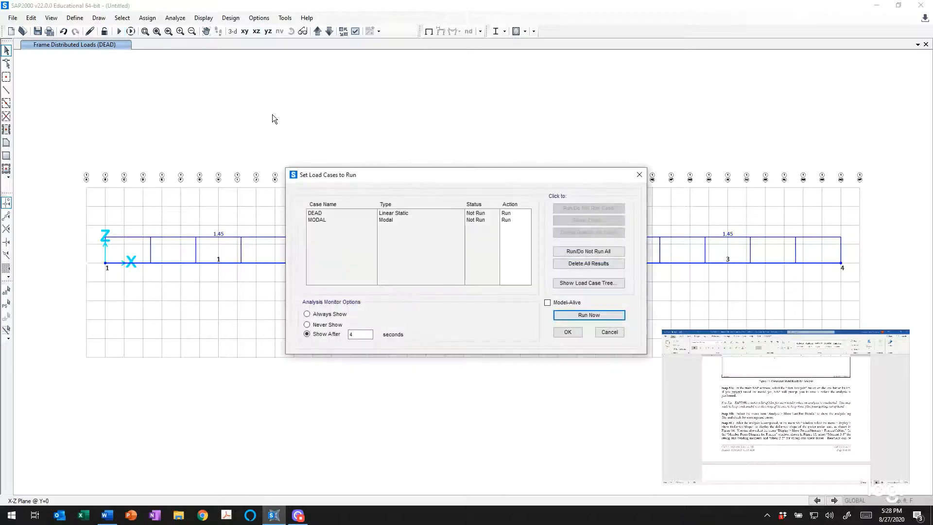
left_click(609, 332)
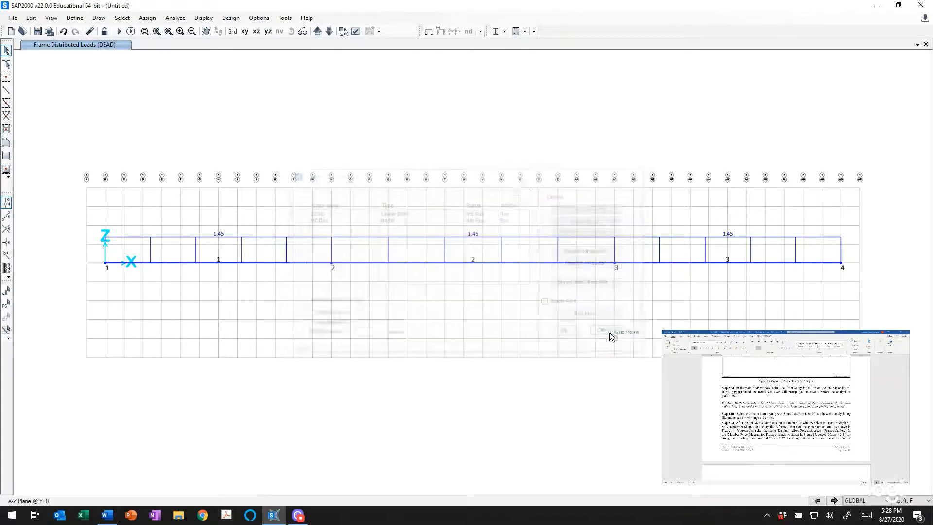
- Delete the MODAL load case and accept the load case definitions
left_click(74, 18)
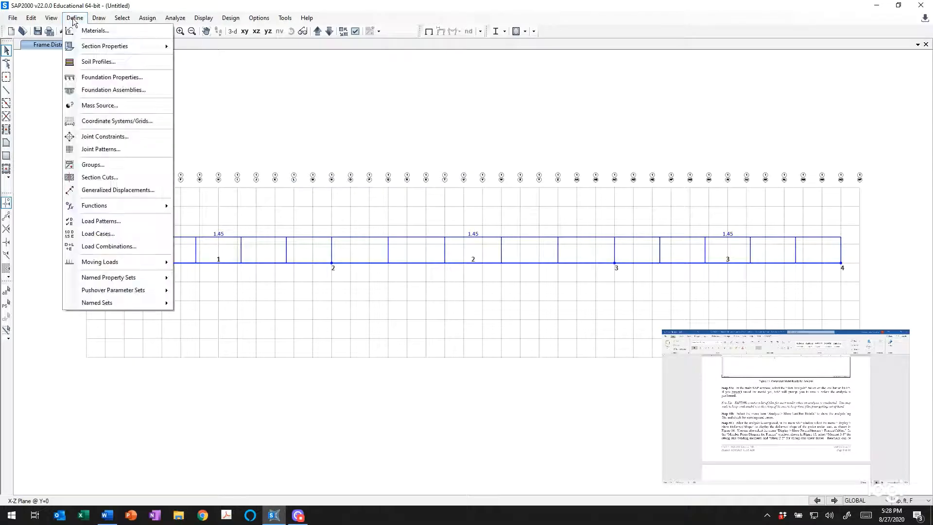
left_click(99, 234)
left_click(315, 237)
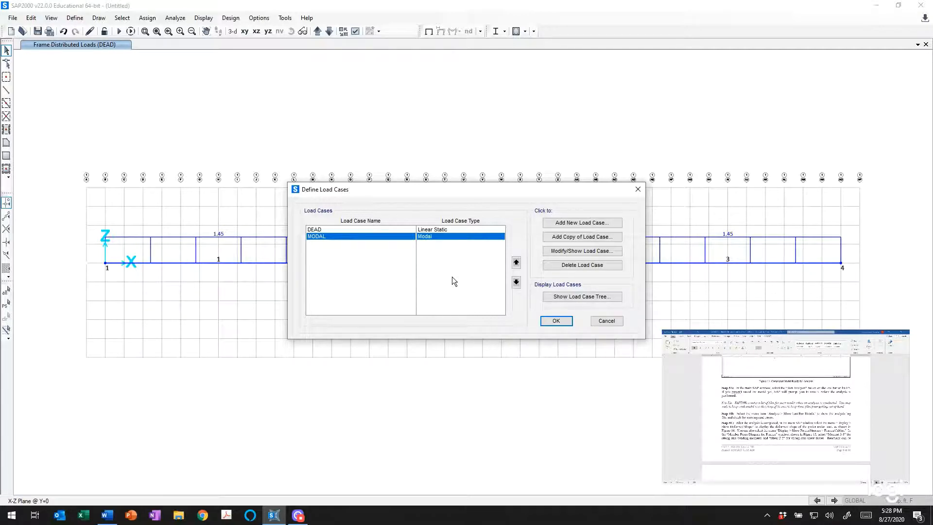
left_click(578, 267)
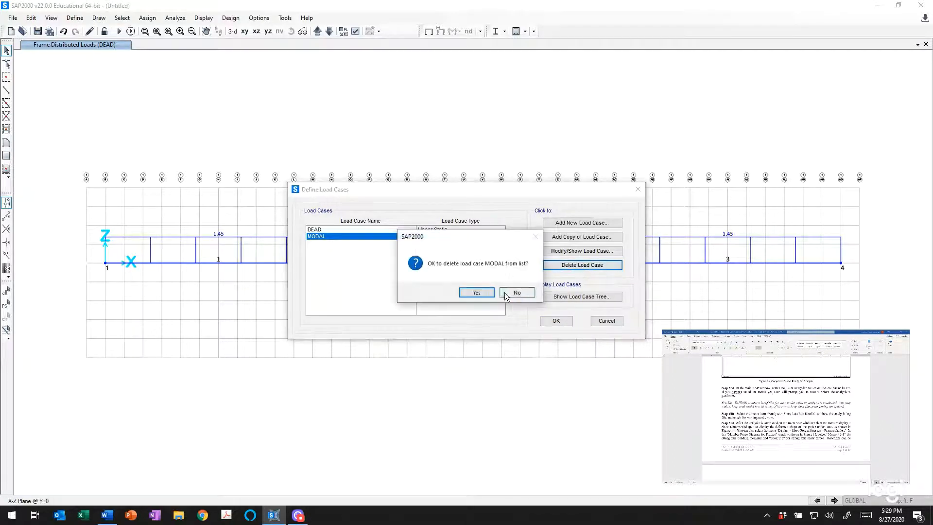
left_click(477, 292)
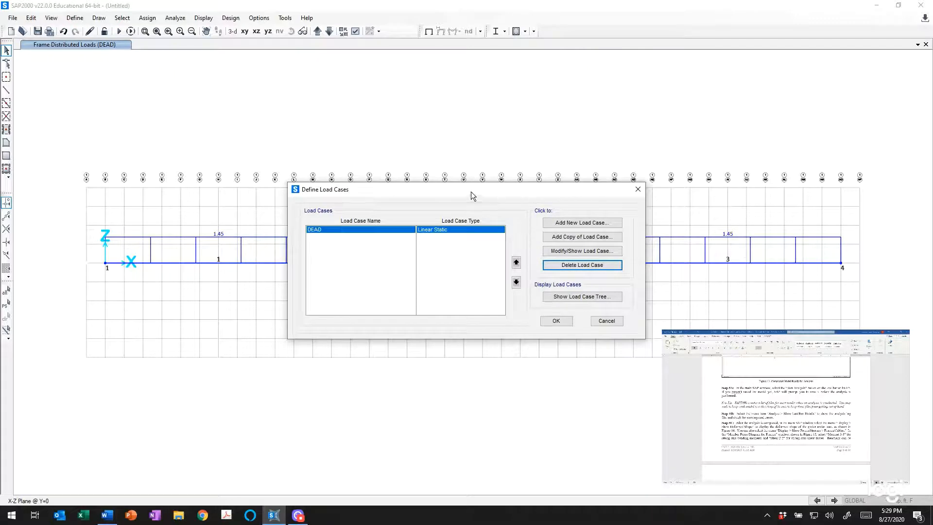
left_click(559, 322)
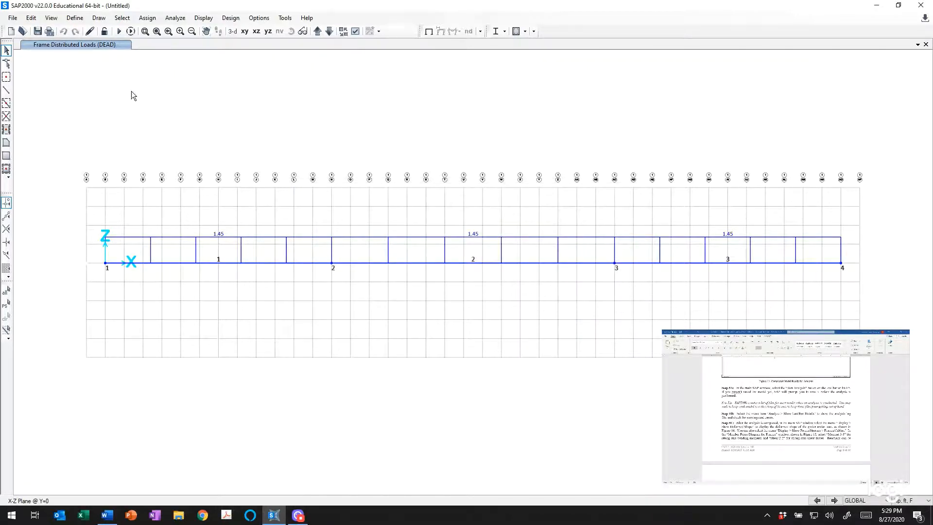
- Run the DEAD load case analysis, saving the model as CVE 088-21-1 Tutorial 01b - Demo in C:\SAP Models\CVE 6088-21-1
left_click(119, 32)
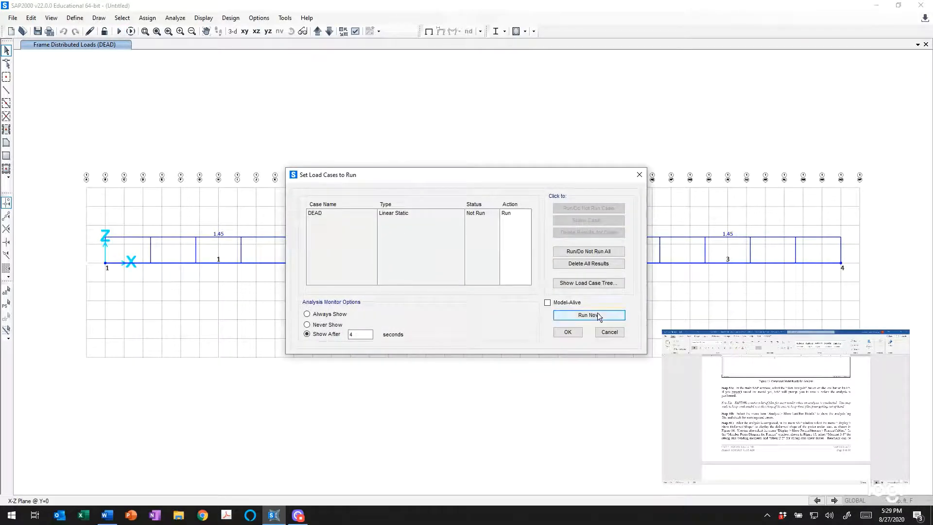
left_click(598, 315)
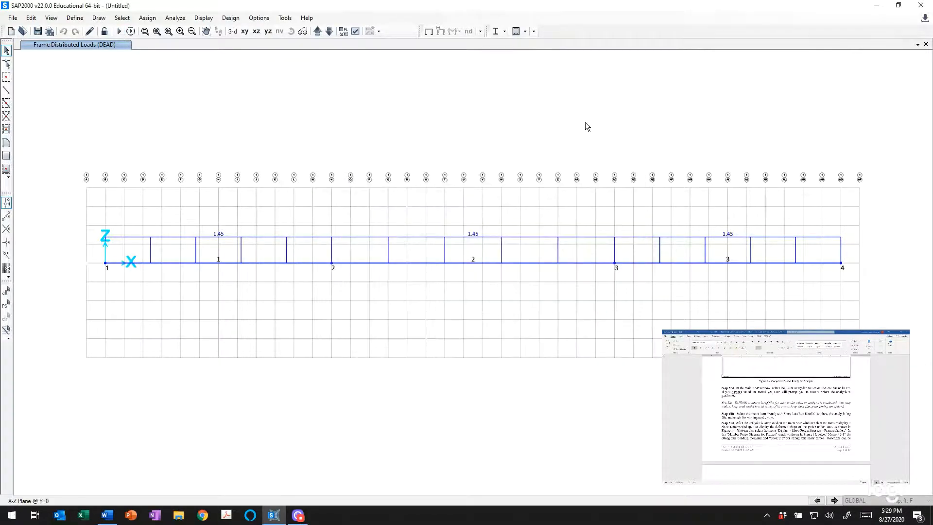
left_click_drag(179, 23, 347, 39)
left_click(223, 218)
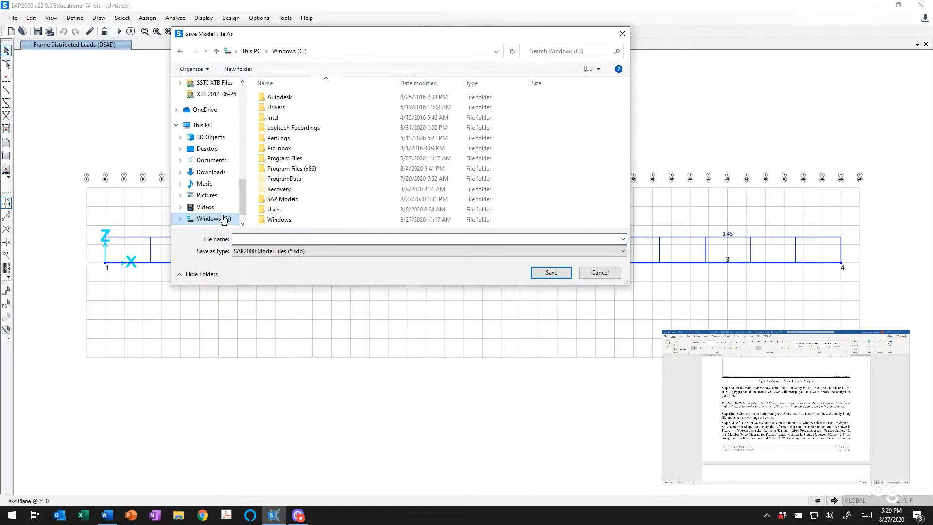
double_click(282, 200)
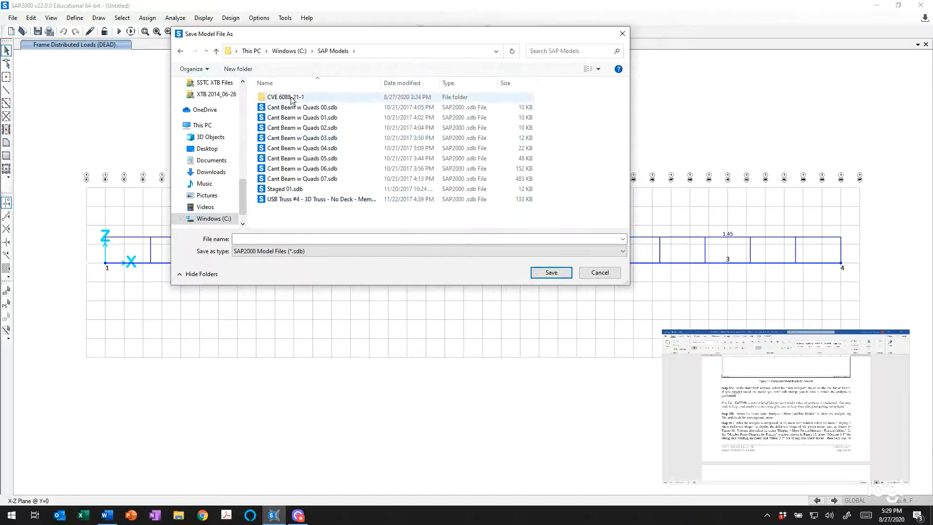
left_click(289, 97)
double_click(289, 97)
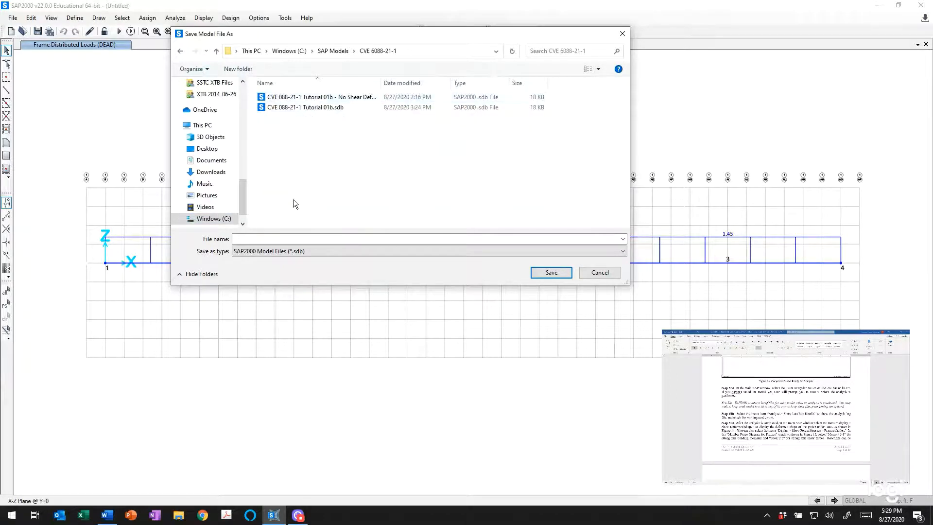
left_click(311, 108)
left_click(304, 239)
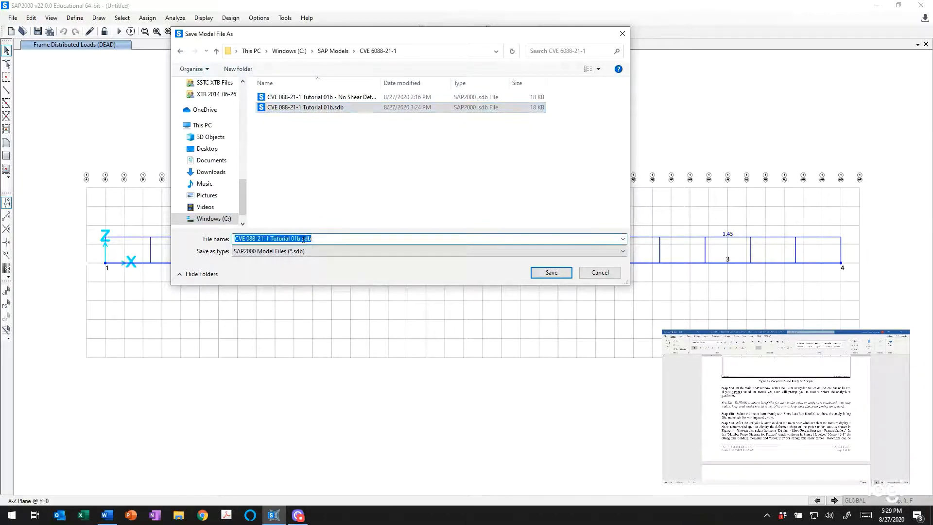
left_click(301, 238)
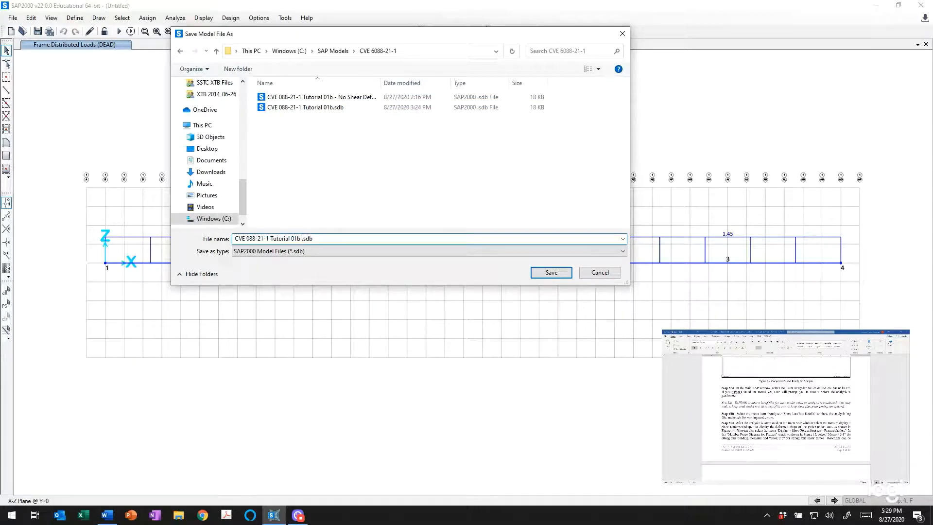
type("- Demo")
left_click(551, 272)
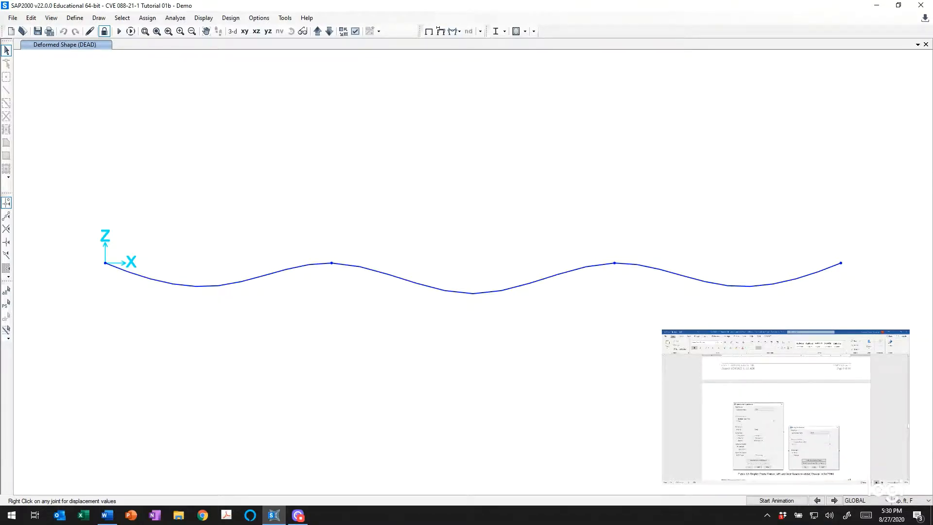
- Review the last run details from the analysis model summary through the stability check to the linear static cases
left_click(175, 17)
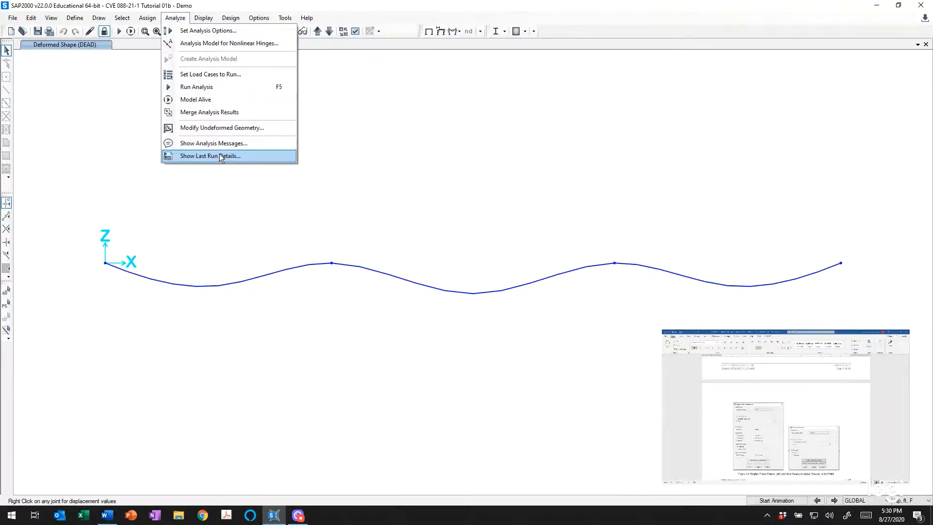
left_click(249, 157)
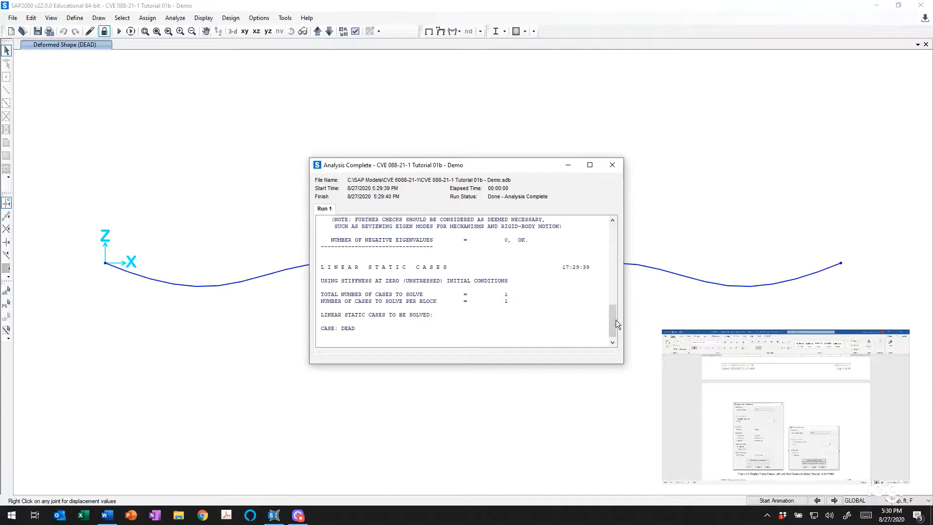
left_click_drag(614, 315, 622, 229)
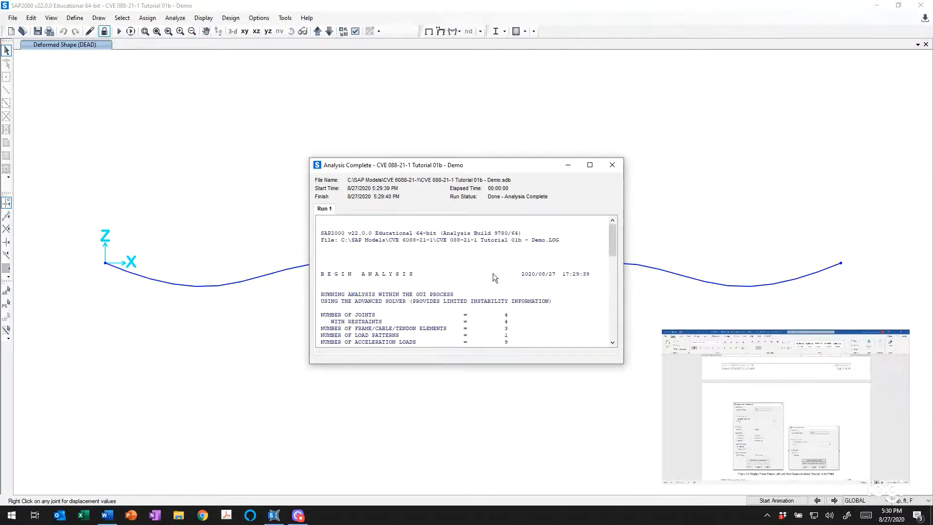
scroll(493, 273, "down", 2)
scroll(493, 274, "down", 6)
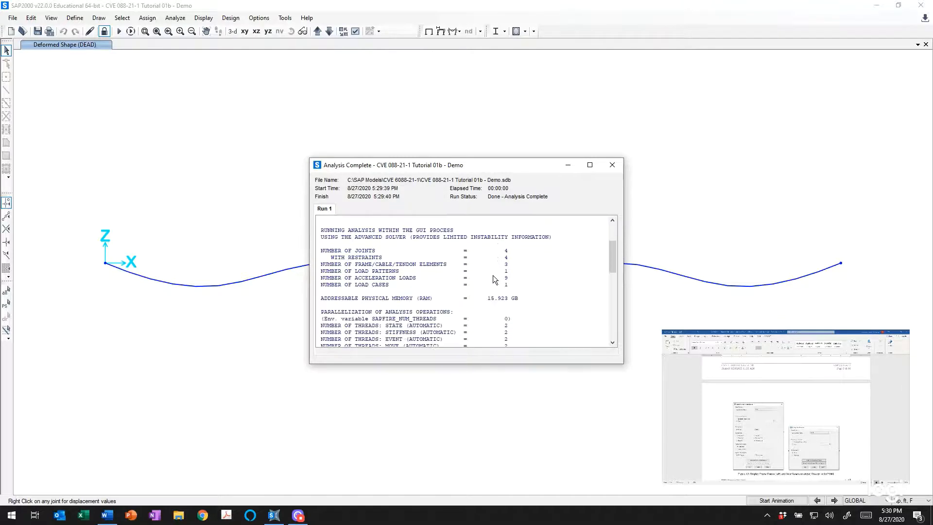
scroll(492, 275, "down", 5)
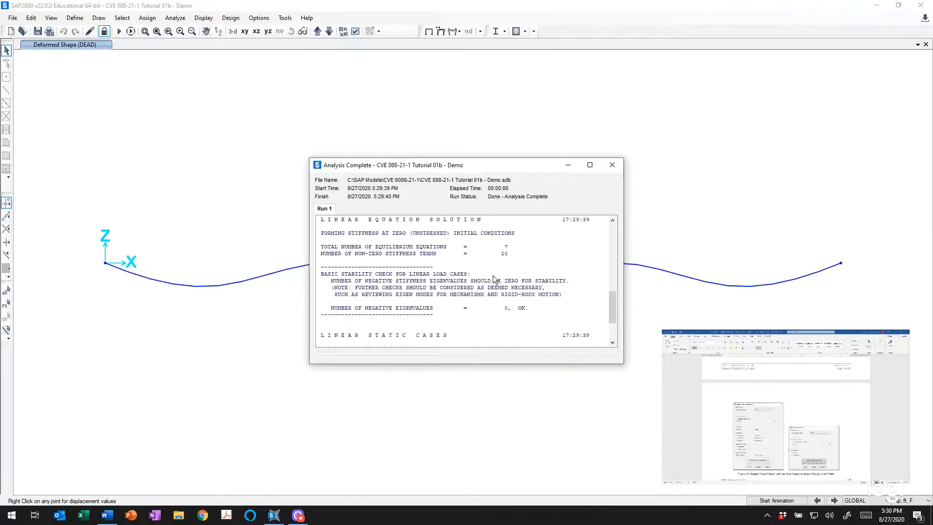
scroll(493, 275, "down", 3)
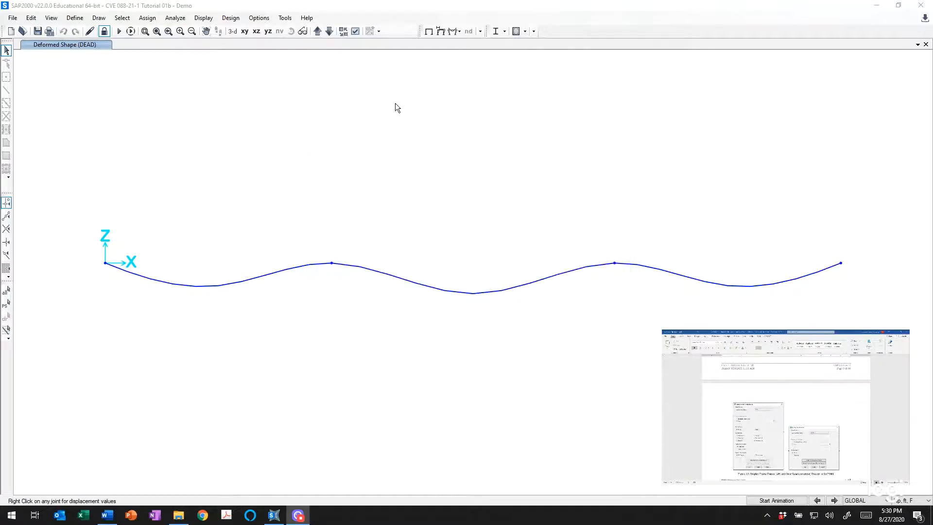
- Switch to File Explorer, examine the Demo model's analysis files in the CVE 6088-21-1 folder, and return to SAP2000
key("alt+Tab")
key("alt+Tab")
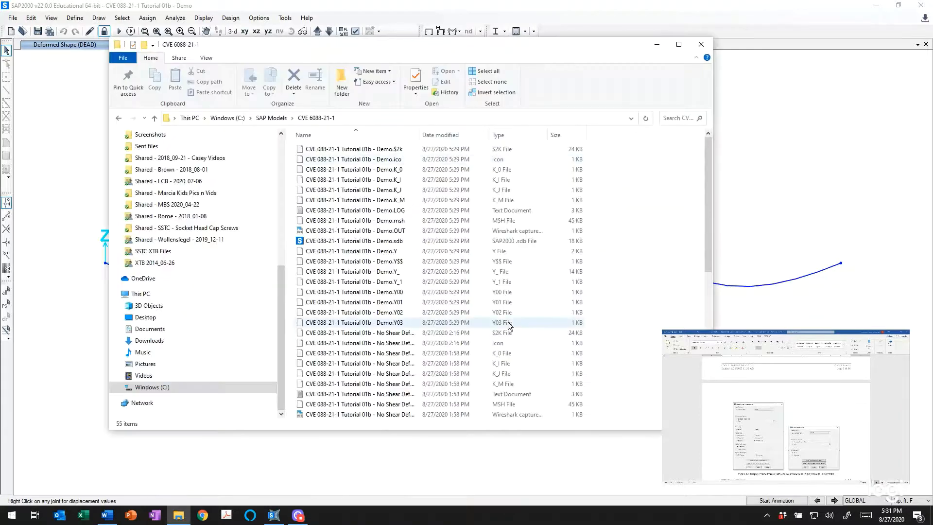
left_click(406, 149)
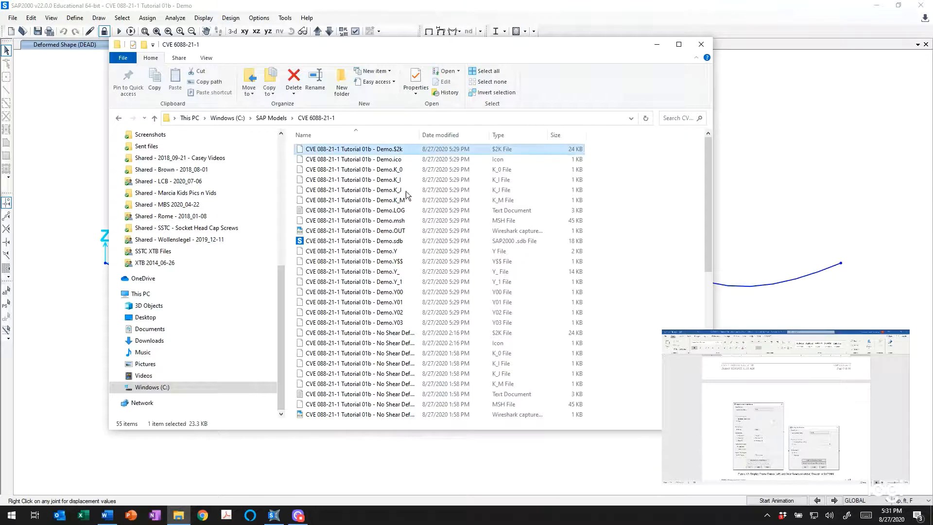
left_click(406, 324, "shift")
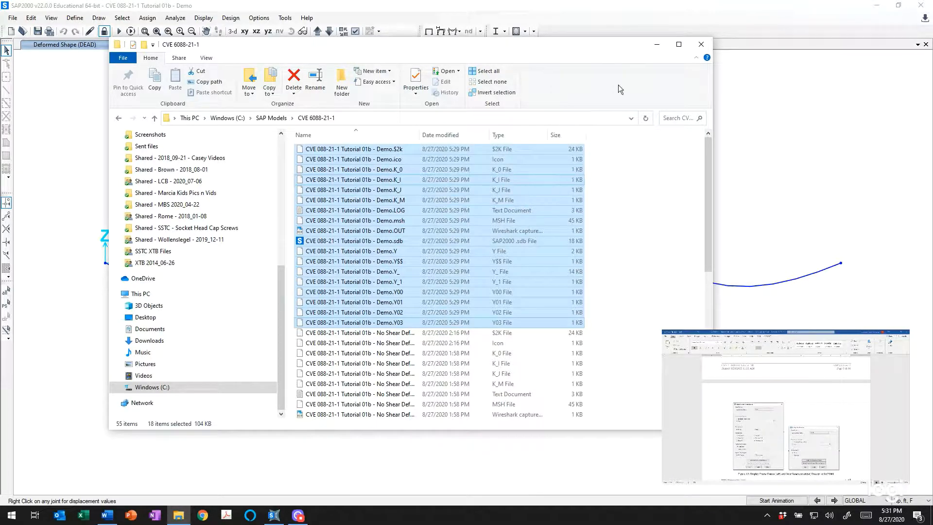
left_click(643, 11)
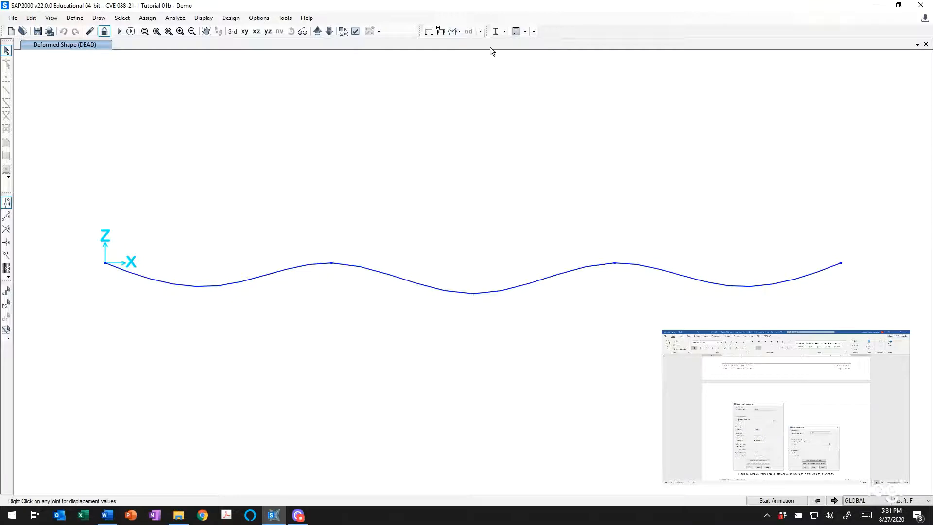
- Check the deformed shape display settings for the DEAD case and the available force and stress displays for frames
left_click(445, 32)
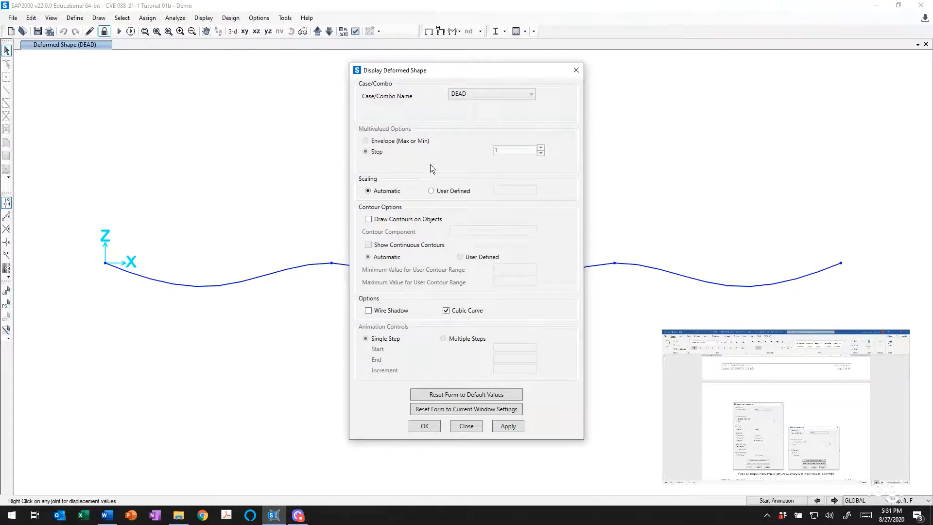
left_click(471, 427)
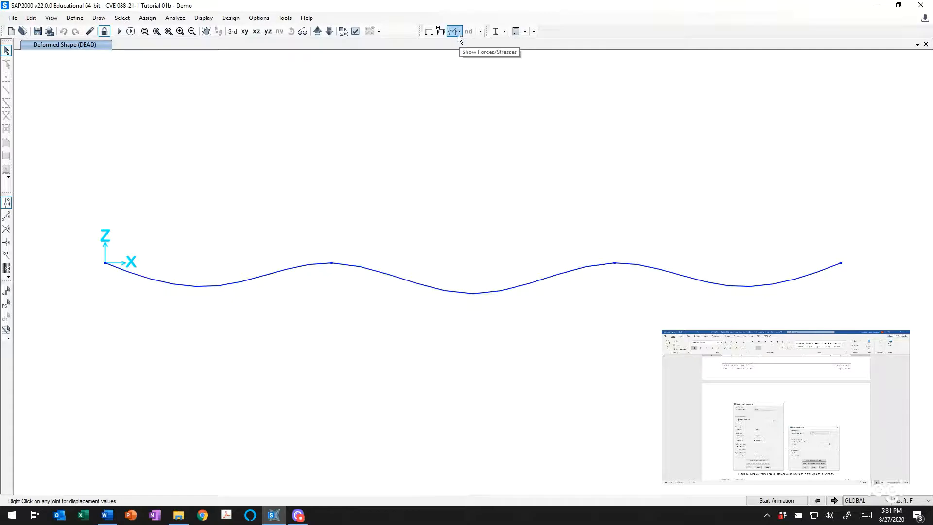
left_click(203, 17)
mouse_move(243, 139)
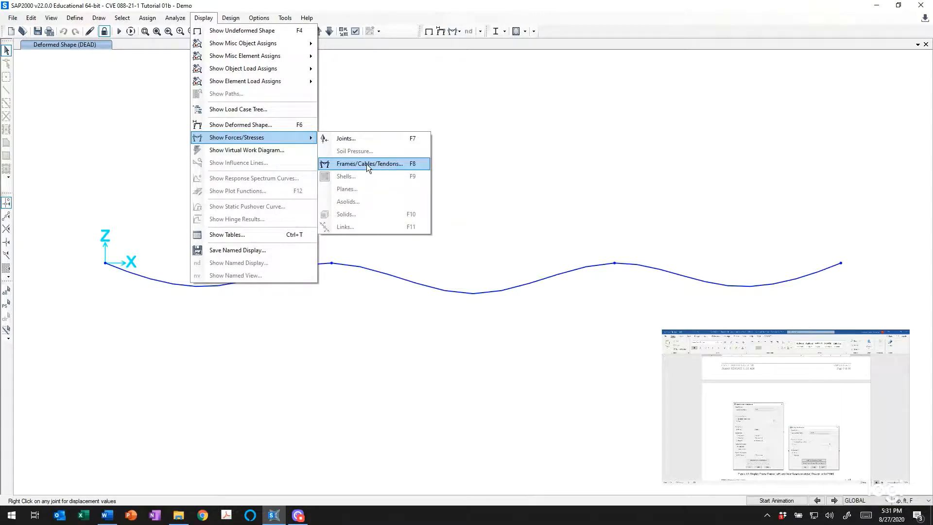
left_click(403, 2)
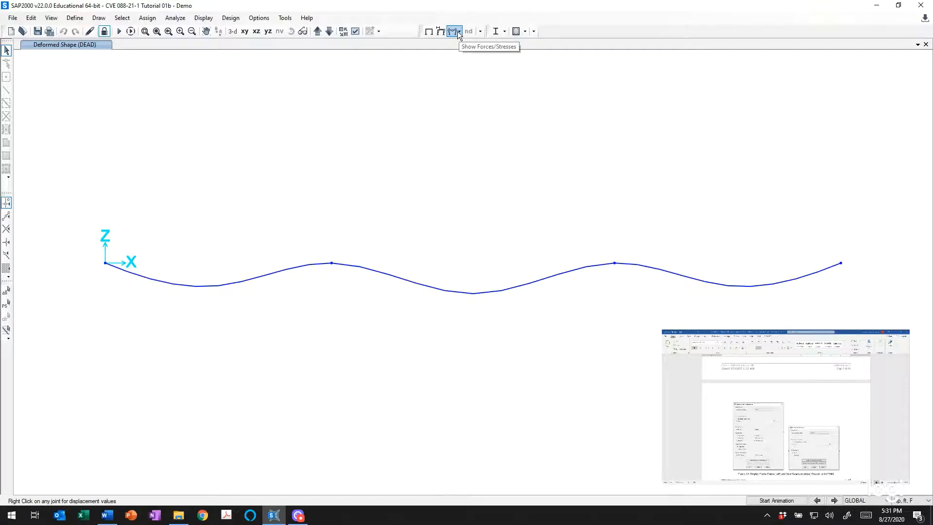
- Display the filled Moment 3-3 diagram for the DEAD case and turn off plotting moment diagrams on the tension side
left_click(456, 31)
left_click(466, 63)
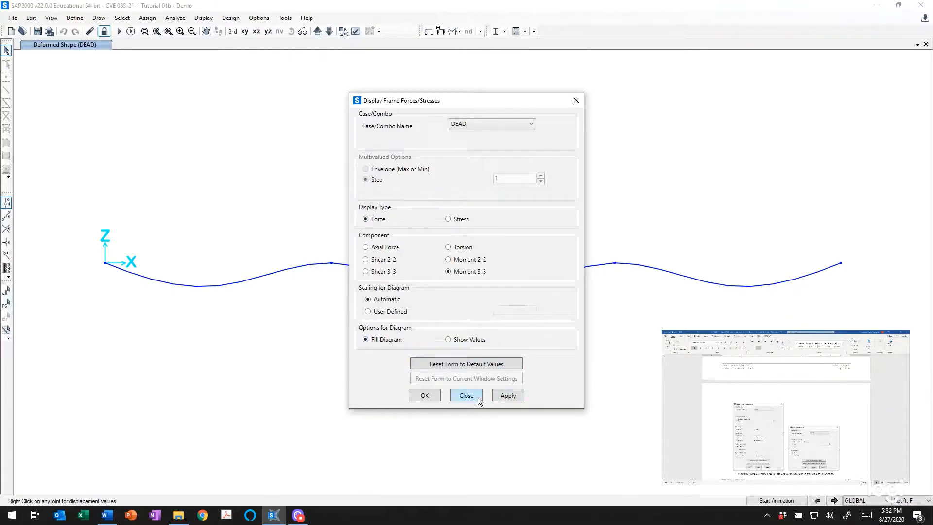
left_click(500, 395)
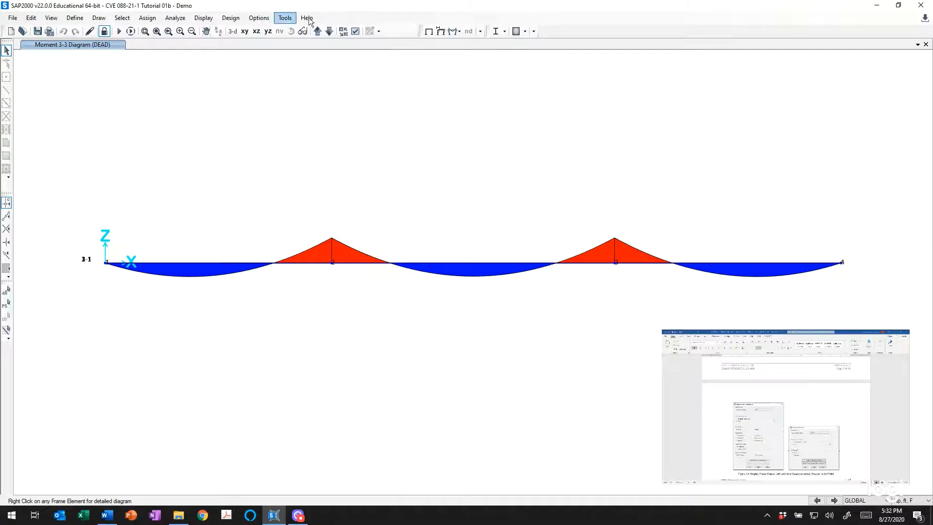
left_click(265, 22)
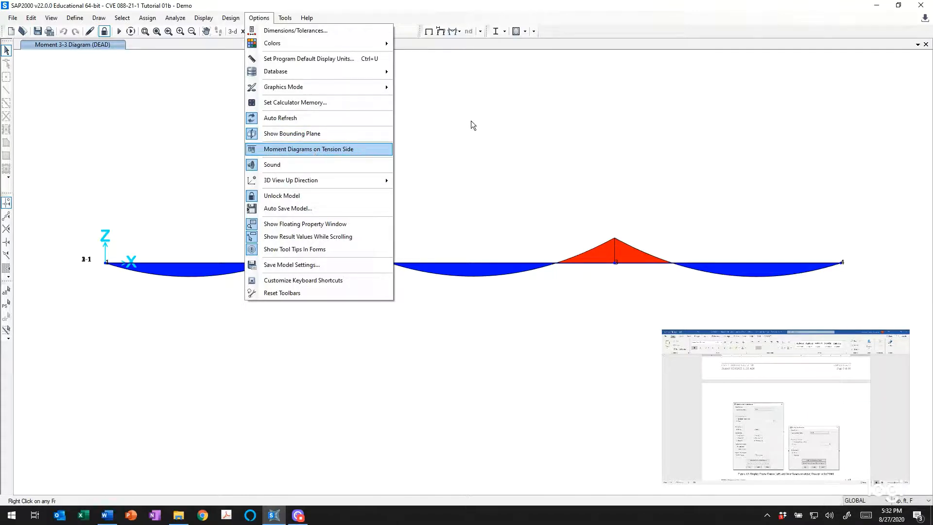
key("Return")
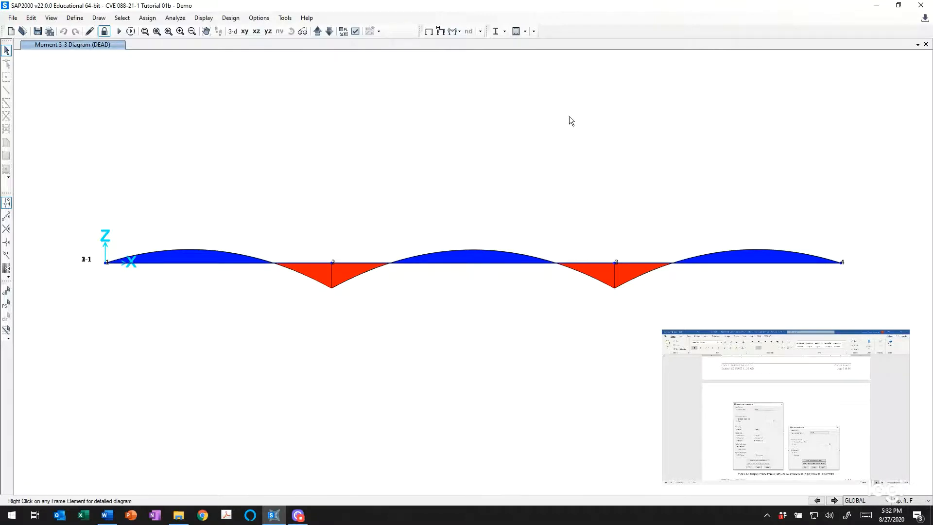
- Display the filled Shear 2-2 force diagram for the DEAD case with automatic scaling
left_click(457, 32)
left_click(462, 63)
left_click(380, 260)
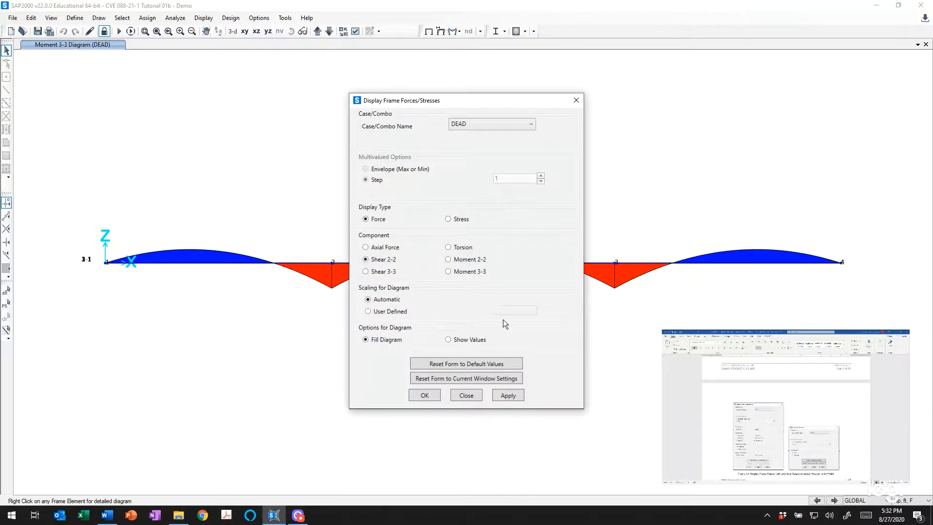
left_click(507, 395)
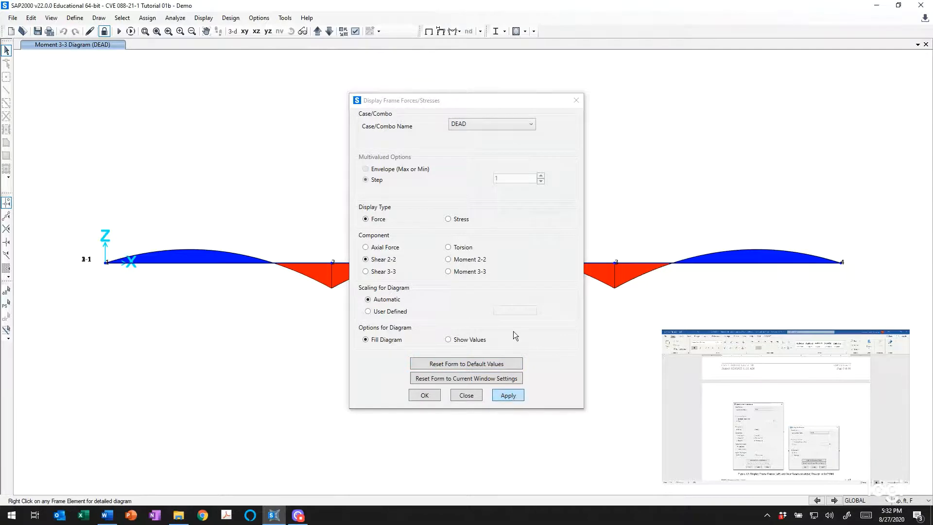
left_click_drag(498, 101, 932, 138)
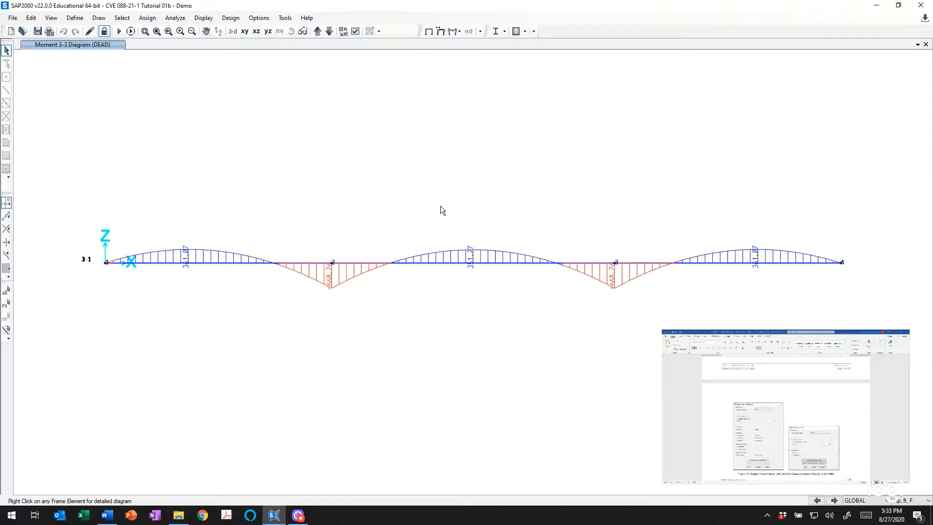
- Inspect the detailed load, shear, moment and deflection diagrams of the middle span's frame in Kip, in, F units
mouse_move(457, 266)
right_click(503, 263)
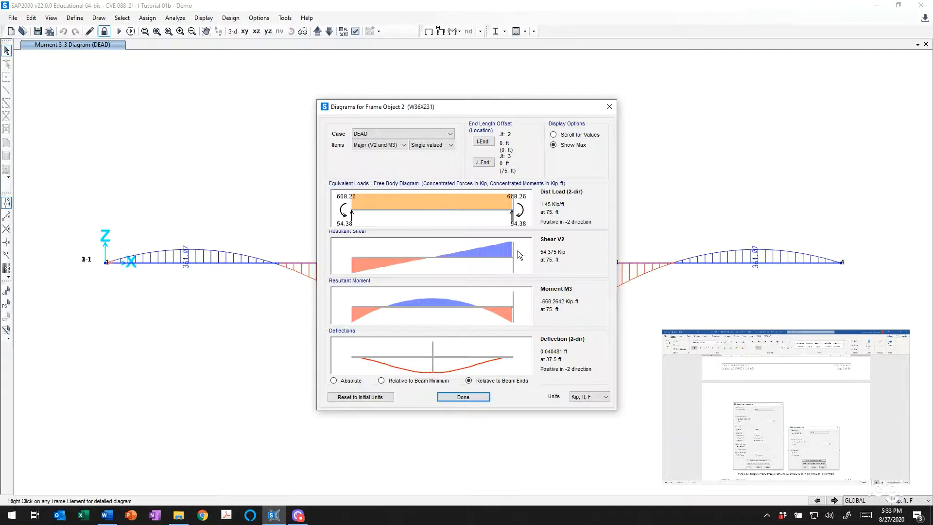
left_click(590, 397)
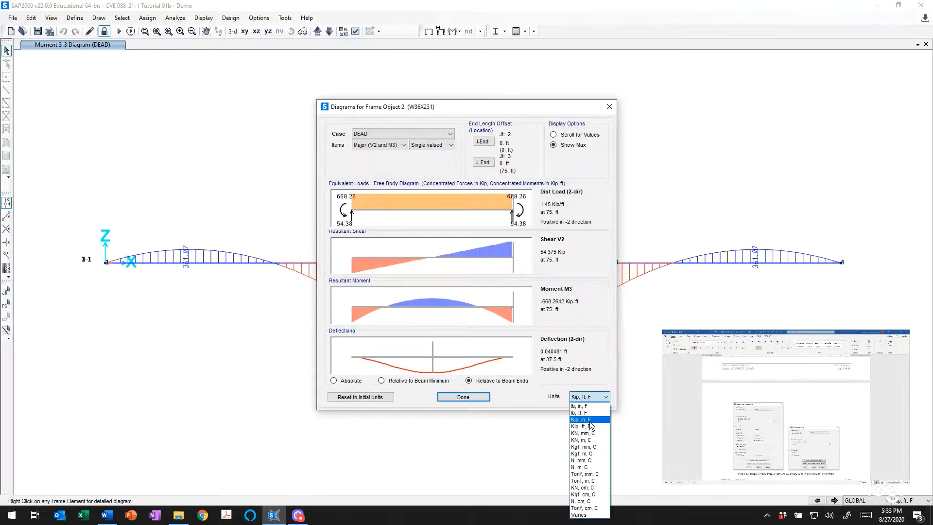
left_click(590, 420)
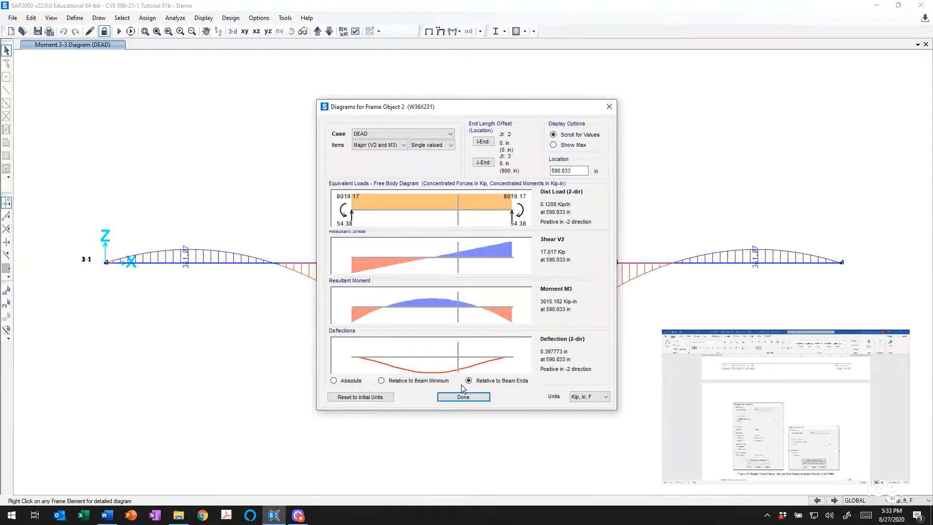
left_click(464, 397)
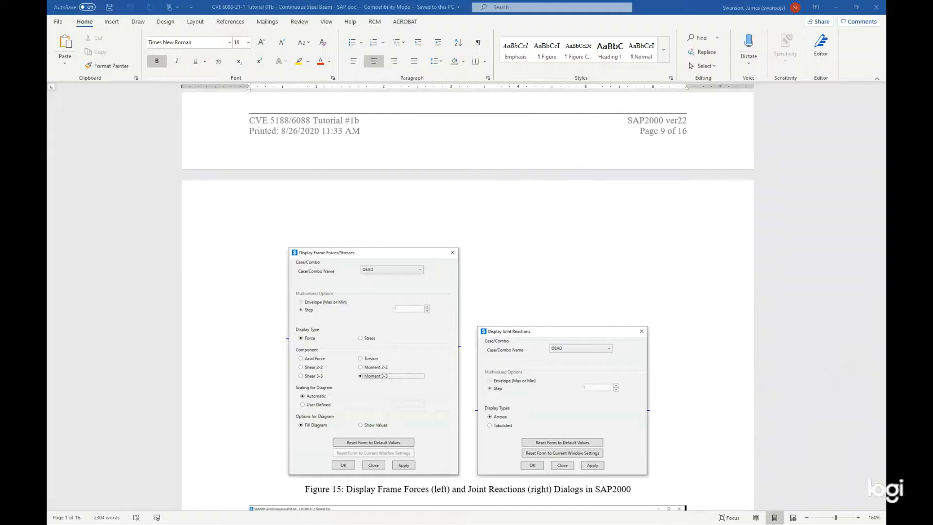
- Consult the joint reaction figures in the Word tutorial and display the DEAD case joint reactions as arrows in SAP2000
scroll(439, 280, "down", 3)
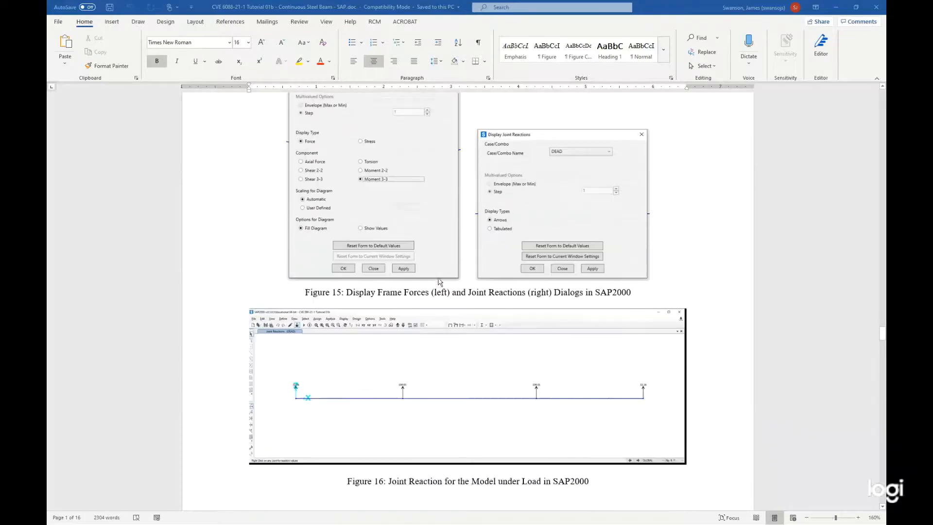
scroll(439, 281, "down", 3)
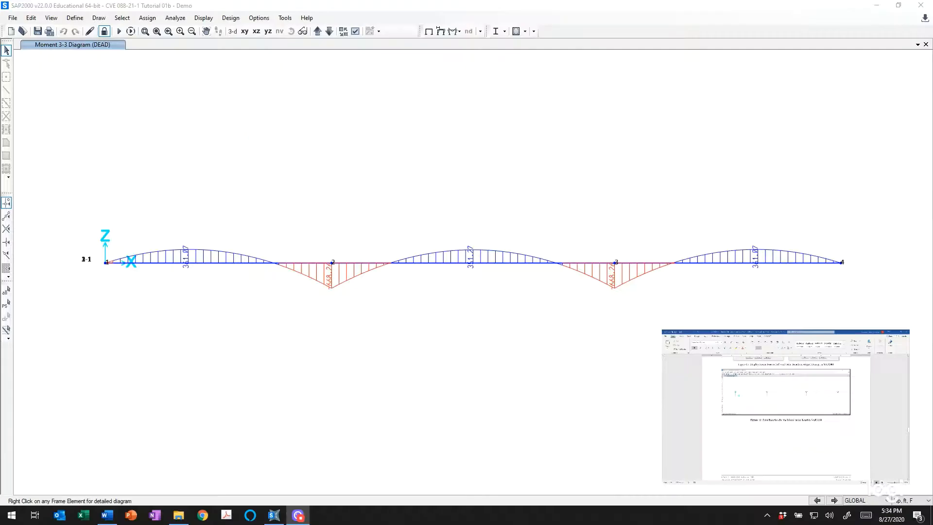
left_click(458, 131)
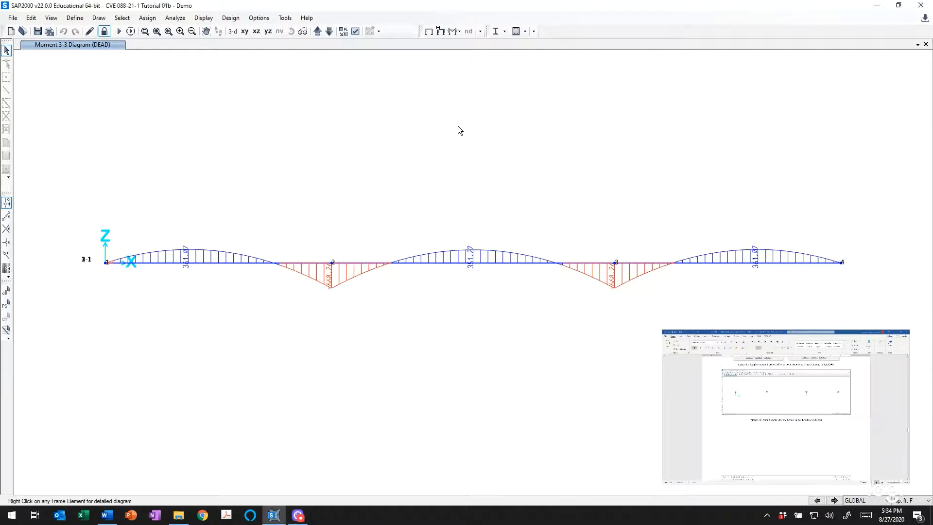
left_click(450, 32)
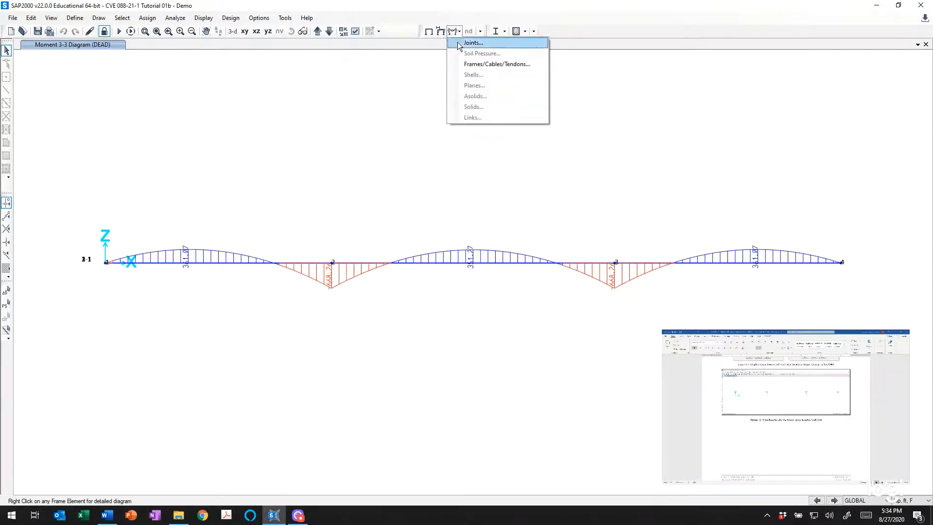
left_click(471, 43)
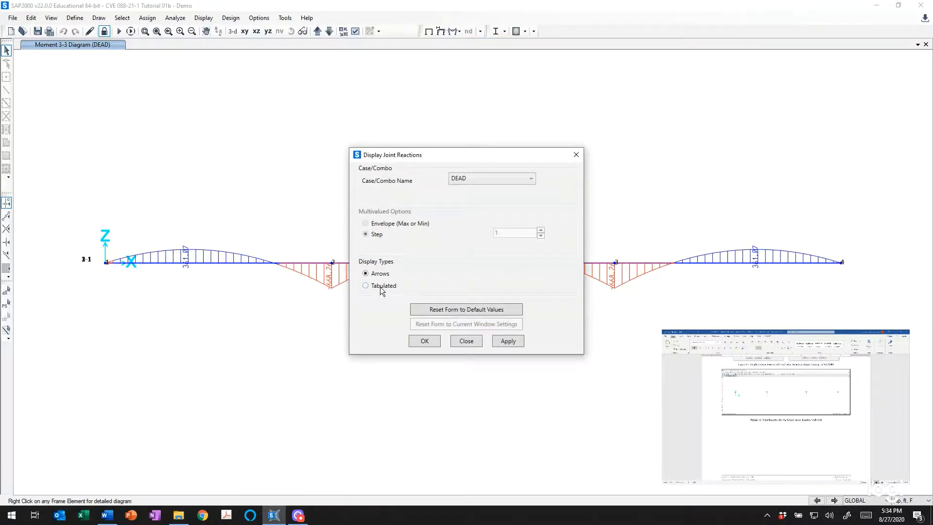
left_click(508, 340)
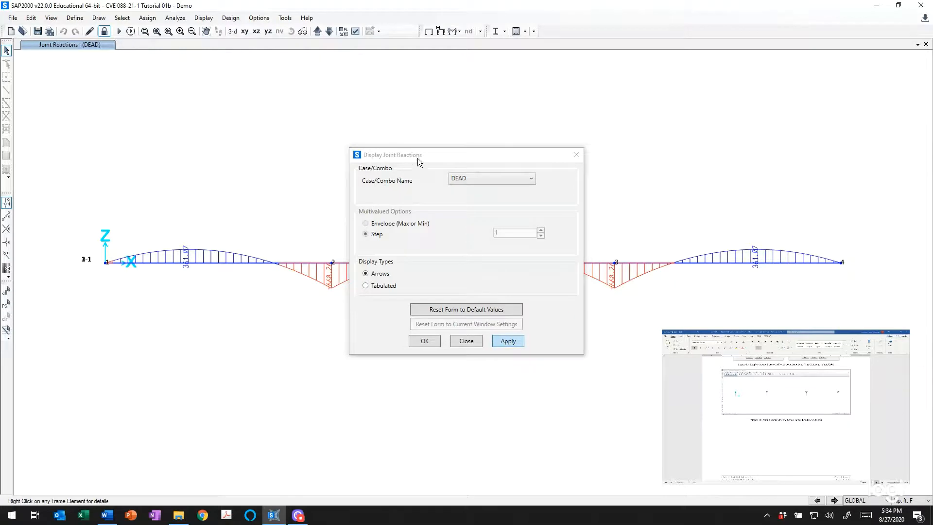
left_click_drag(418, 161, 932, 146)
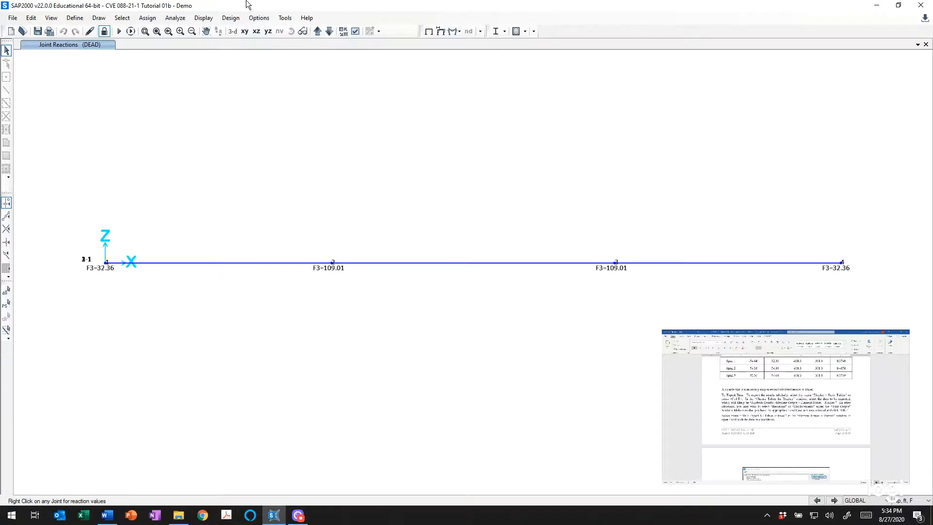
- Show the analysis result tables for joint displacements, joint reactions and frame output, keeping the DEAD load pattern selected
left_click(203, 17)
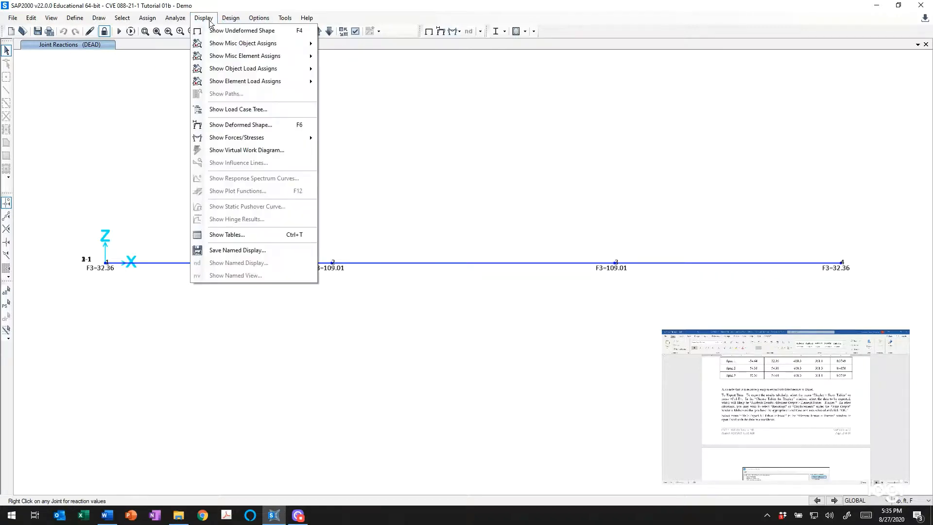
left_click(220, 236)
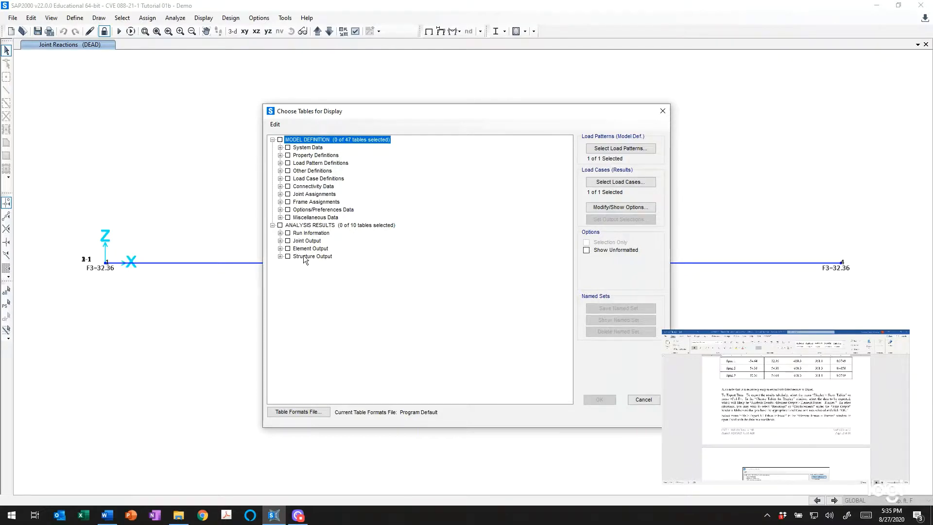
left_click(280, 241)
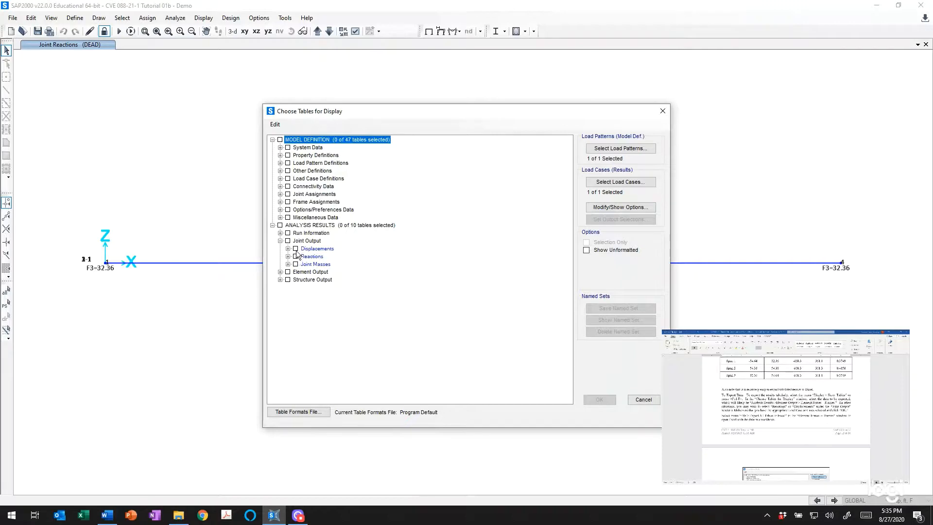
left_click(296, 249)
left_click(295, 256)
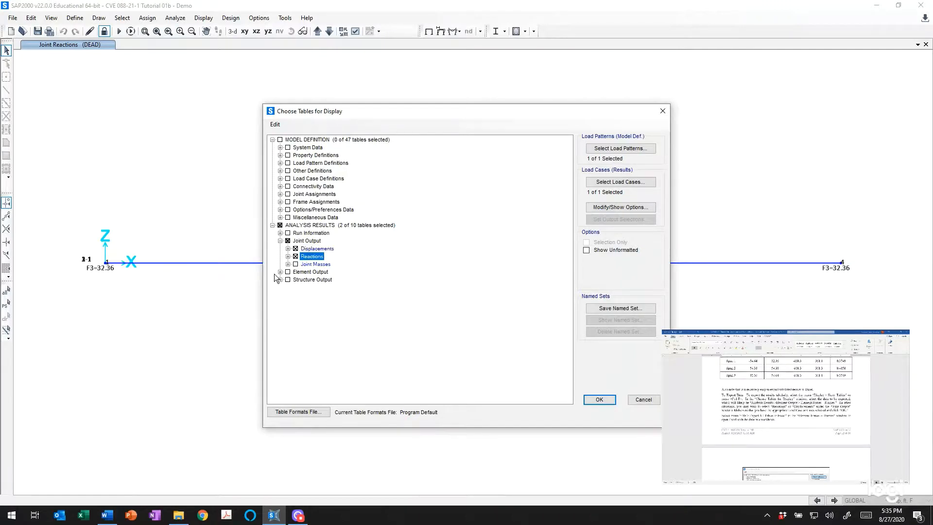
left_click(280, 271)
left_click(295, 280)
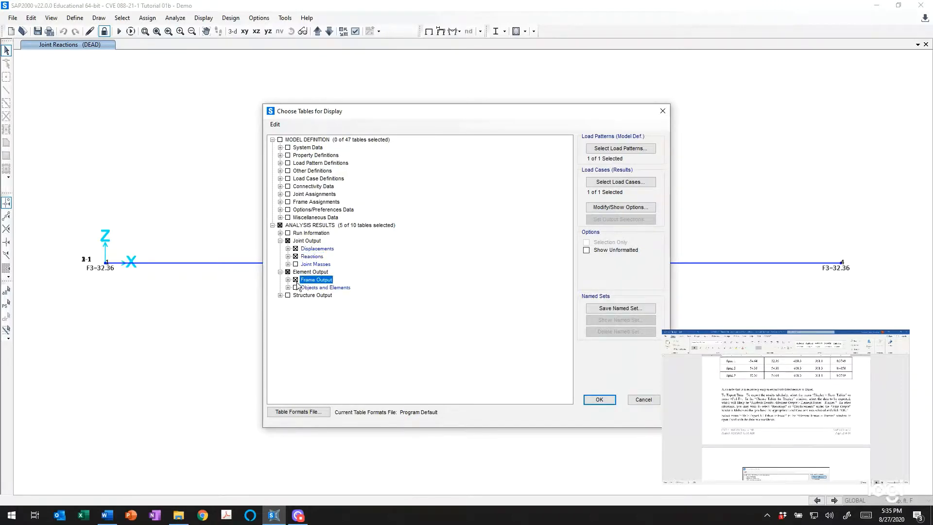
left_click(617, 149)
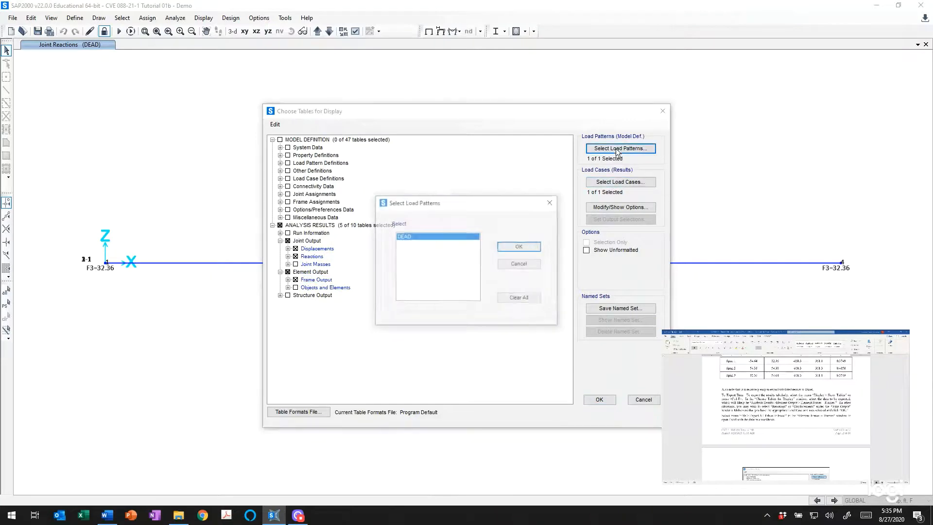
left_click(504, 247)
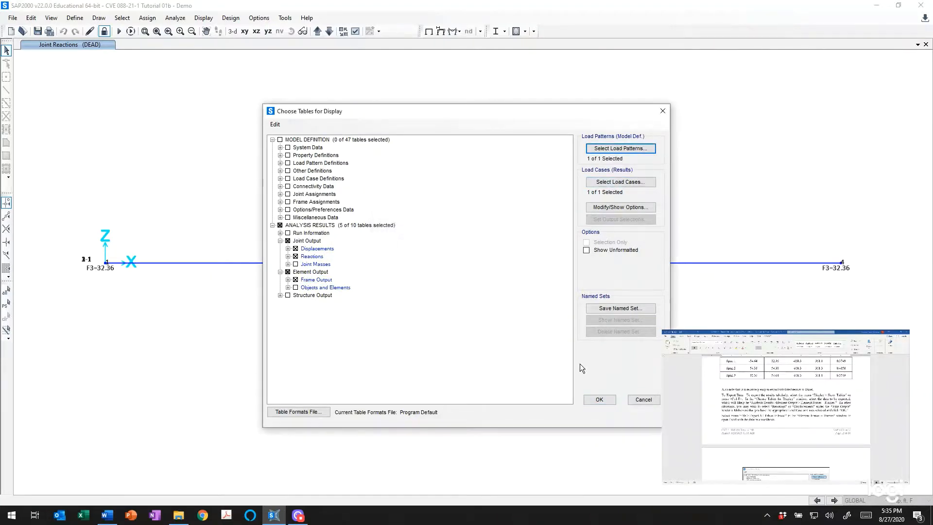
left_click(598, 399)
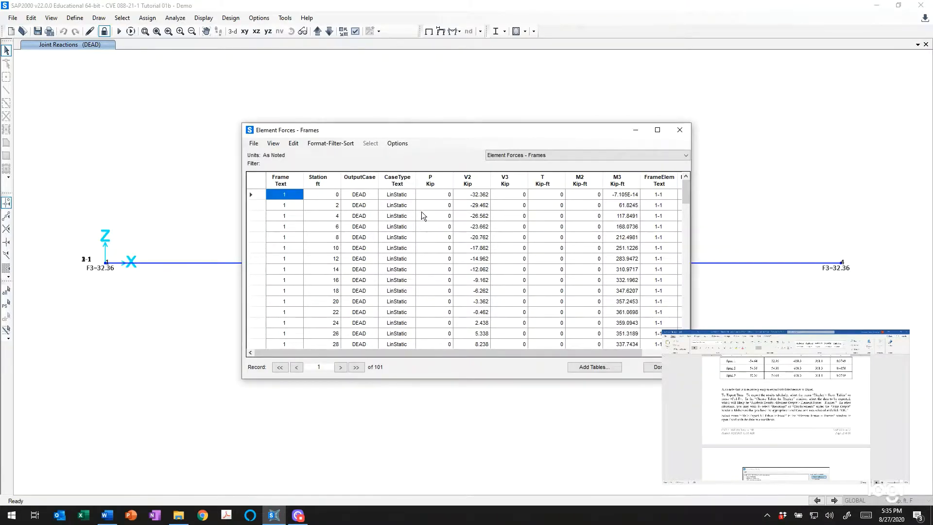
- Skim the Element Forces - Frames table and export all result tables to Excel
scroll(424, 209, "down", 8)
scroll(424, 209, "up", 8)
left_click(254, 144)
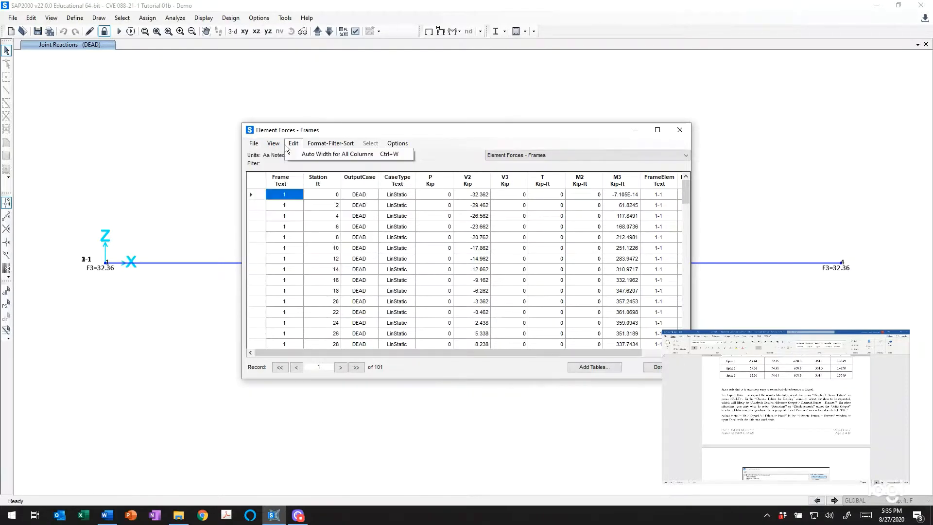
mouse_move(251, 155)
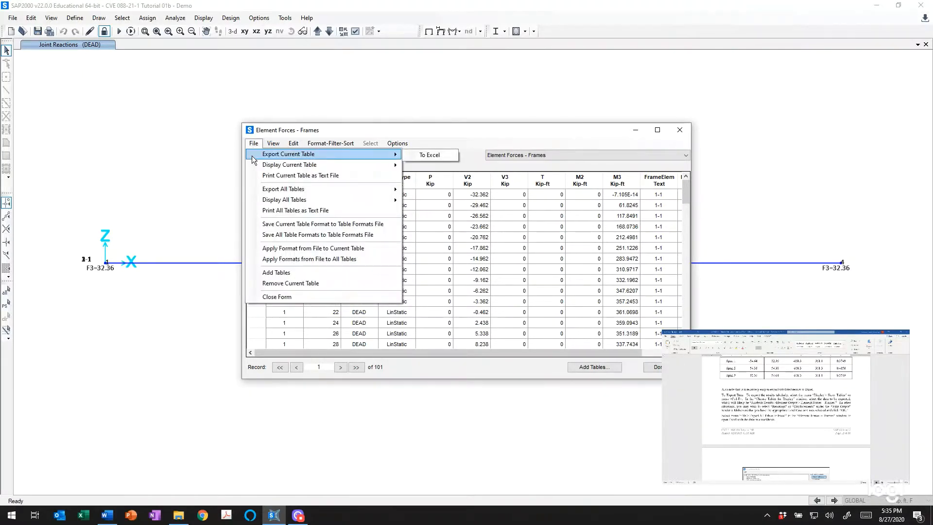
mouse_move(257, 188)
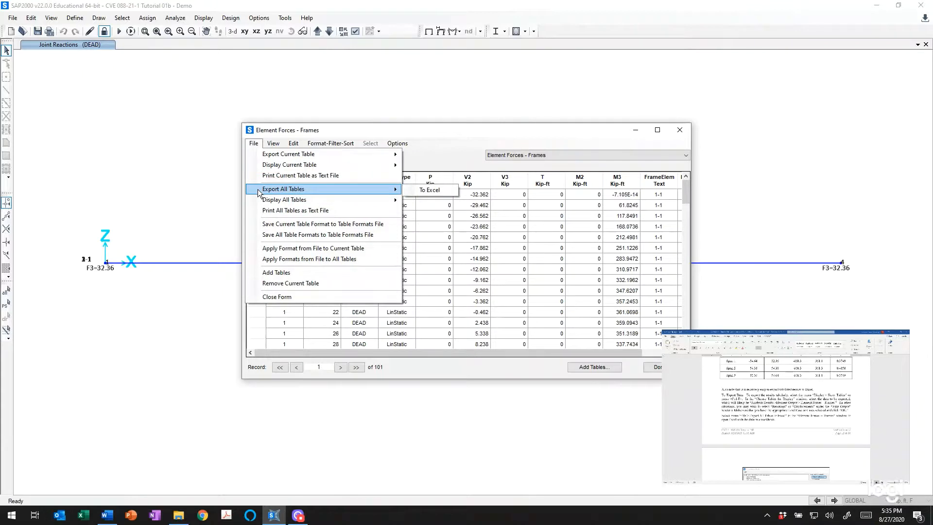
left_click(424, 189)
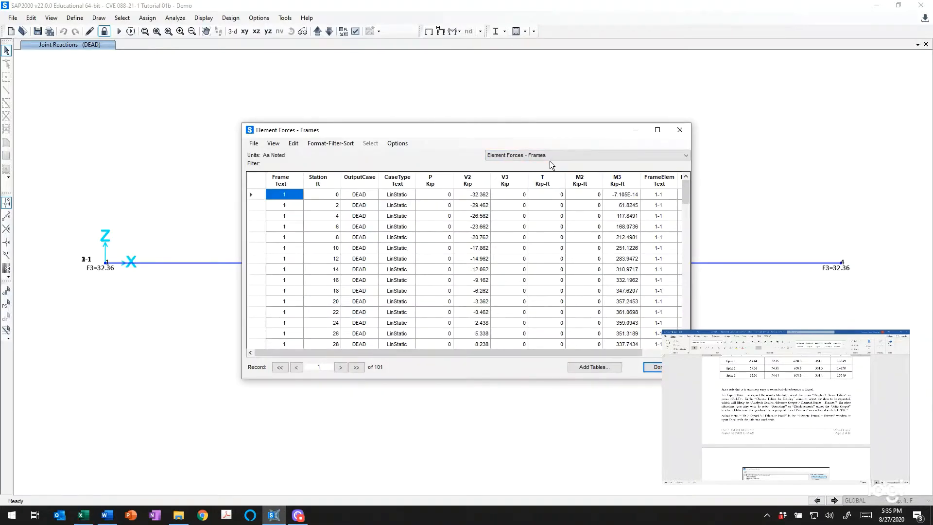
- Switch to the exported workbook in Excel, maximize it, and examine the Element Forces - Frames sheet for all spans
key("alt+Tab")
key("alt+Tab")
key("alt+Tab")
key("alt+Tab")
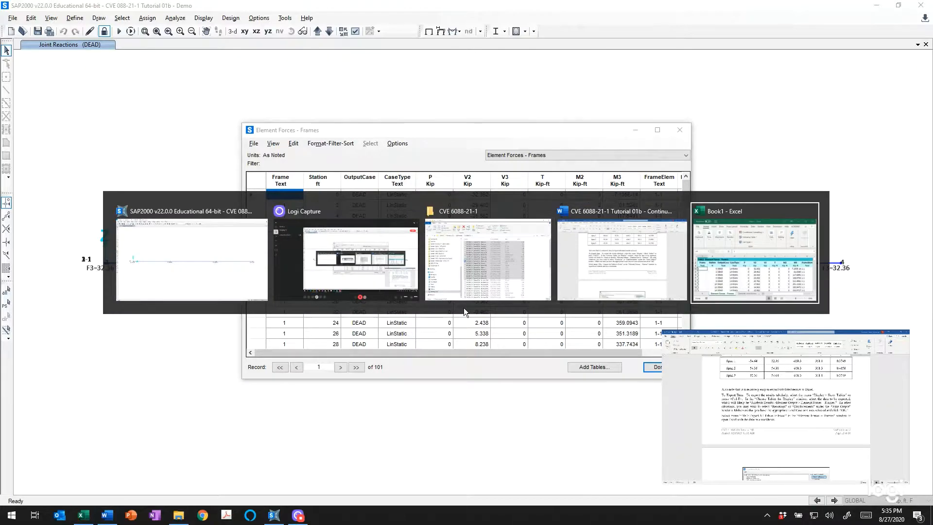
left_click(353, 33)
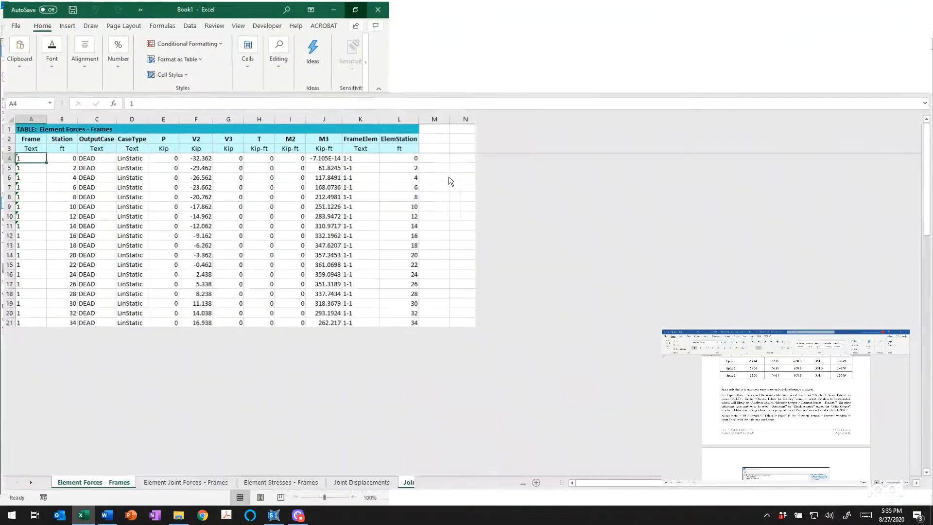
scroll(145, 229, "down", 14)
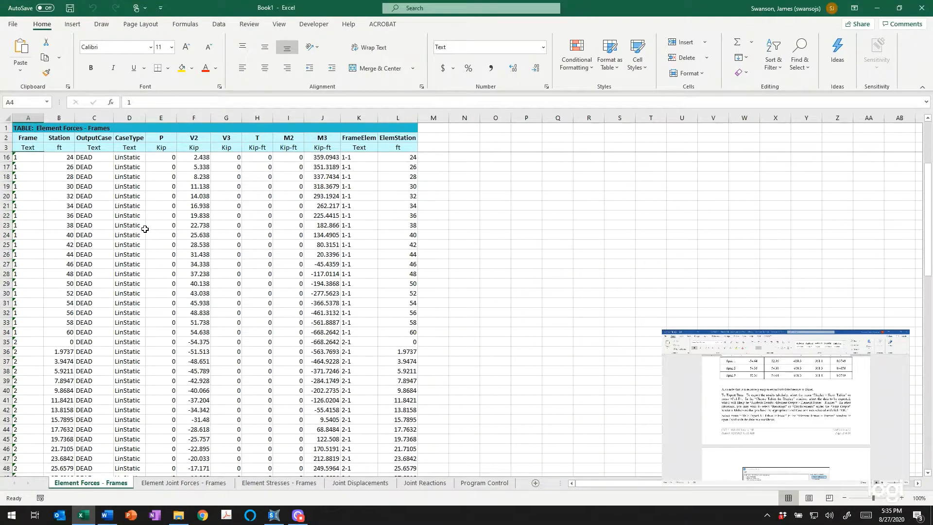
scroll(144, 229, "down", 8)
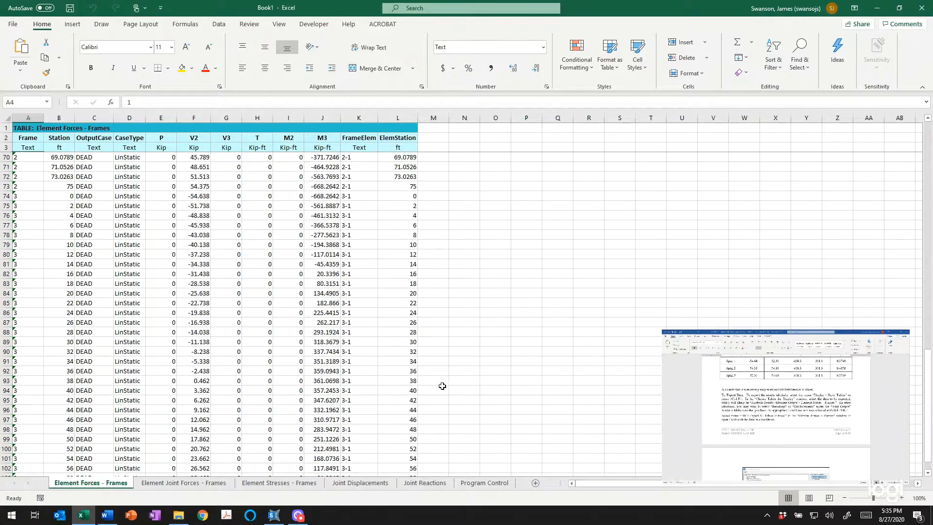
- Look through the element joint forces, element stresses, joint displacements, joint reactions and program control sheets
left_click(183, 482)
left_click(248, 483)
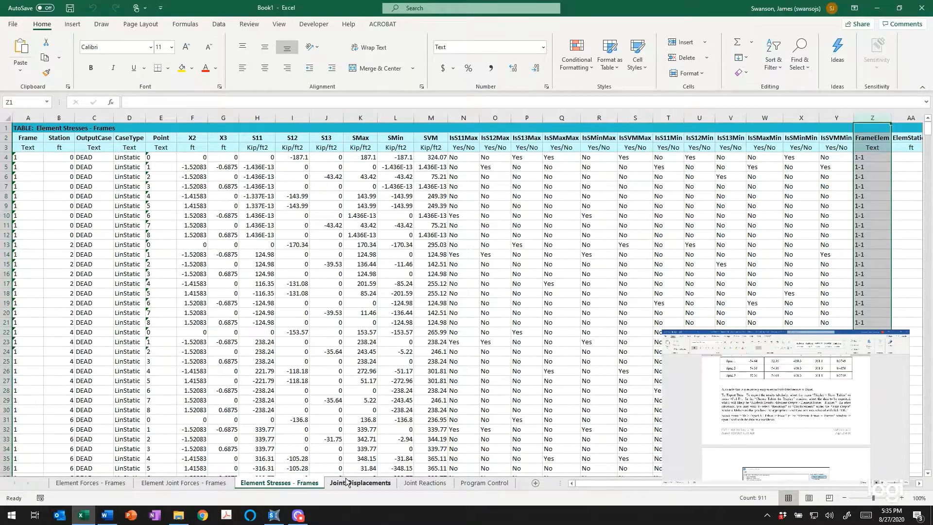
left_click(357, 482)
left_click(420, 483)
left_click(463, 482)
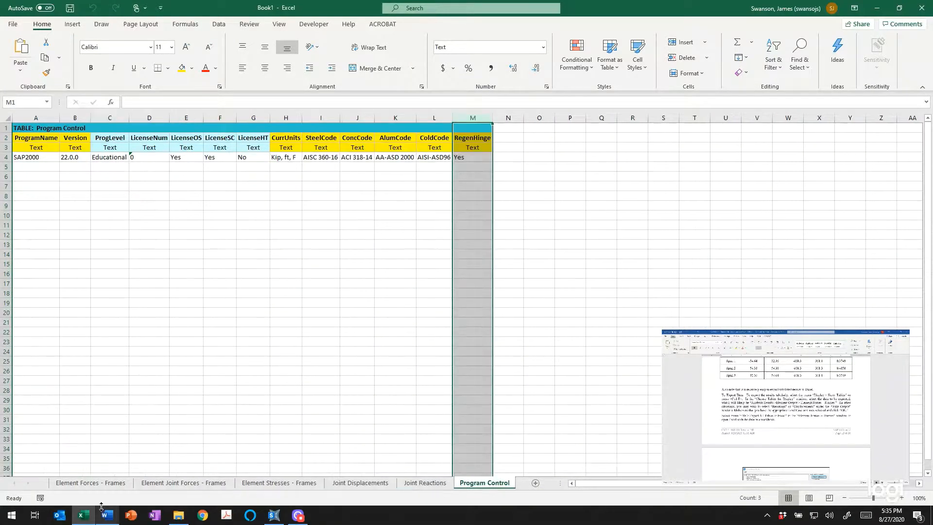
- Return to the first data row of the Element Forces - Frames sheet
left_click(90, 482)
left_click(373, 261)
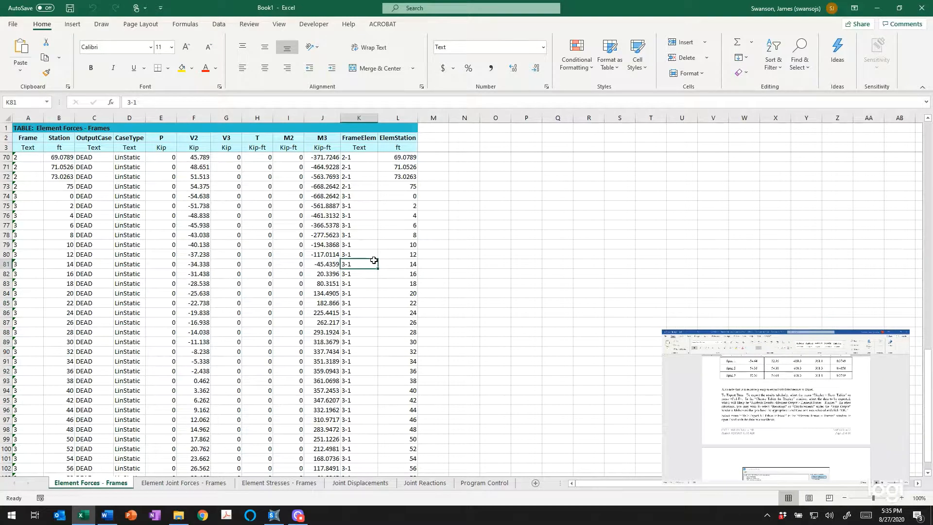
key("ctrl+Home")
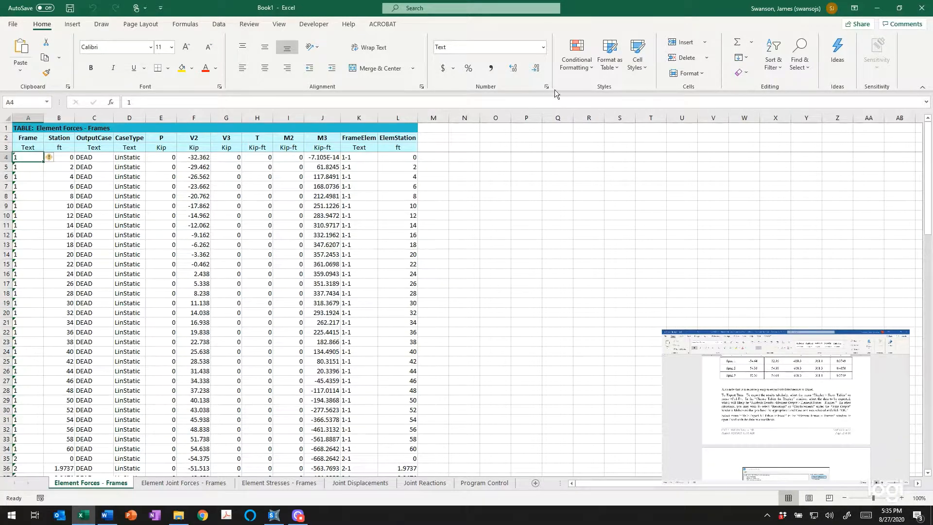
- Close the exported workbook without saving it and return to the girder model in SAP2000
left_click(921, 7)
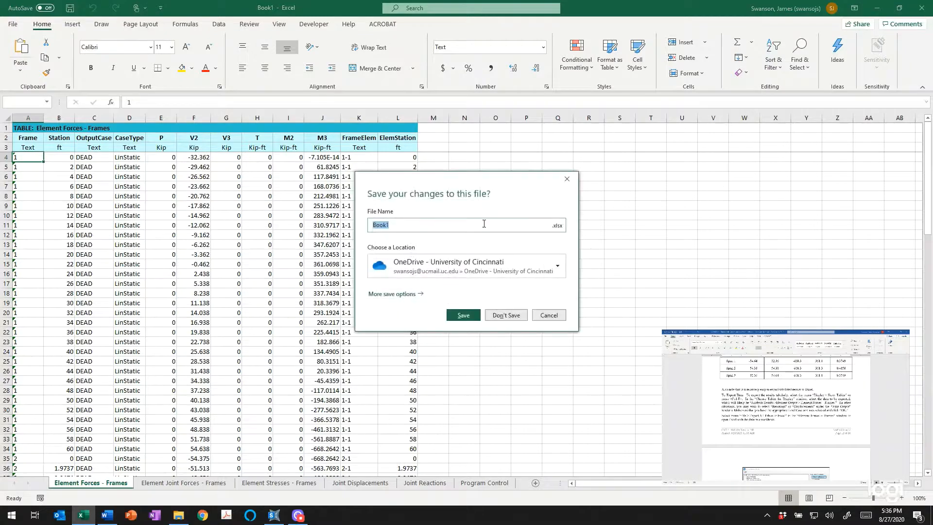
left_click(514, 317)
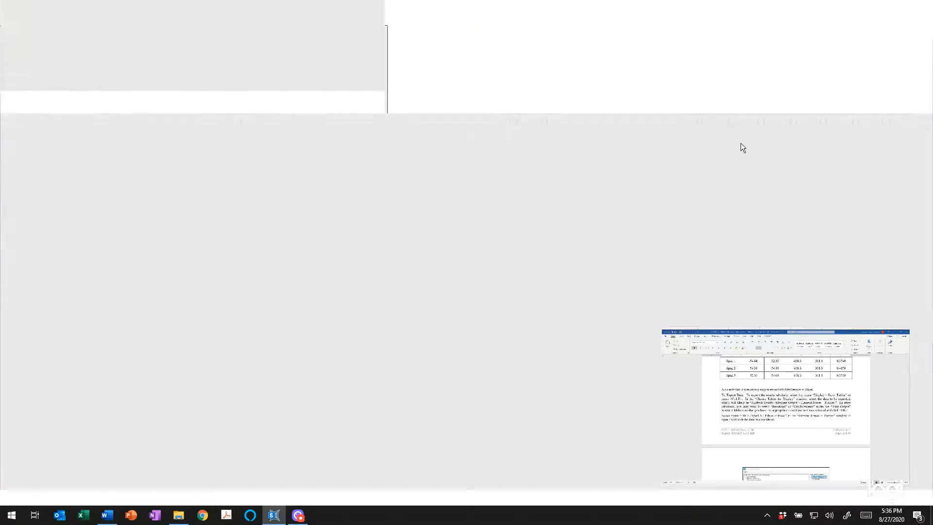
left_click(650, 364)
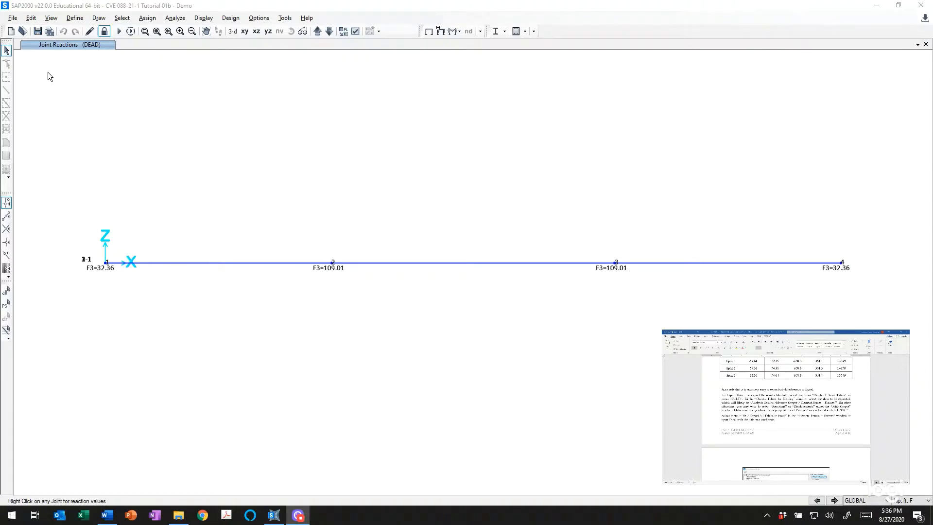
- Start a new model from the Beam template with 3 spans of 60 ft and enable custom grid spacing
left_click(13, 32)
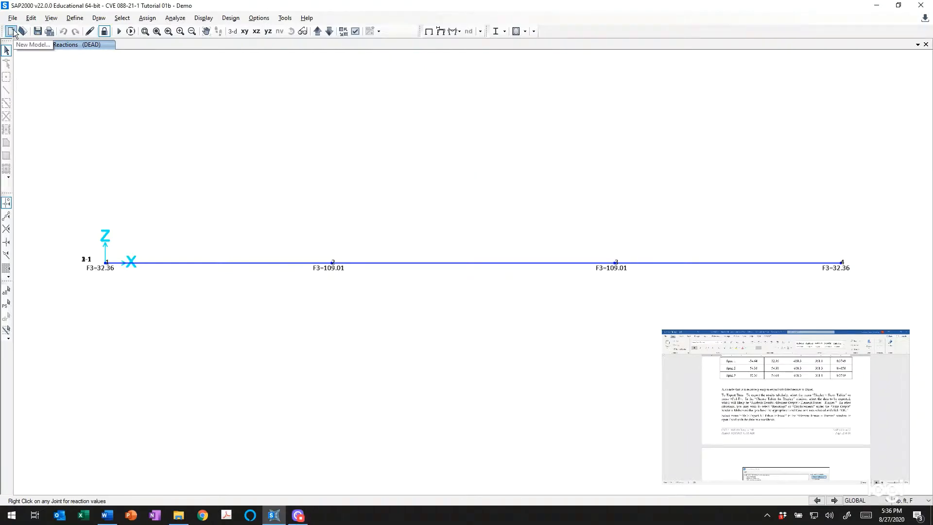
left_click(12, 31)
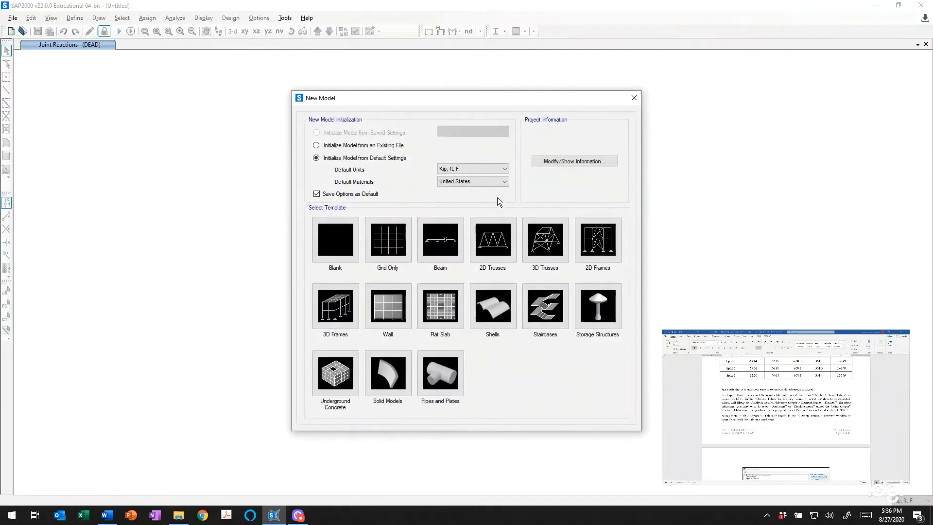
left_click(440, 247)
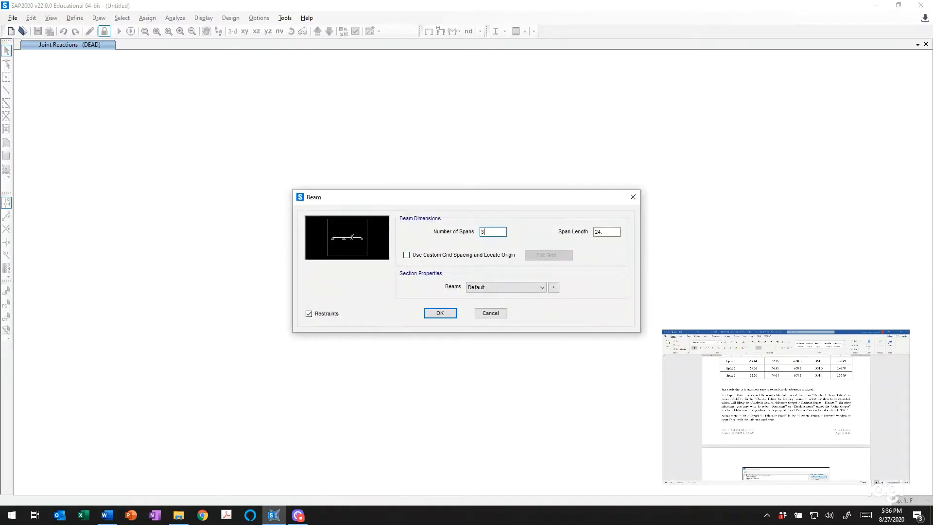
key("Tab")
type("60")
left_click(418, 256)
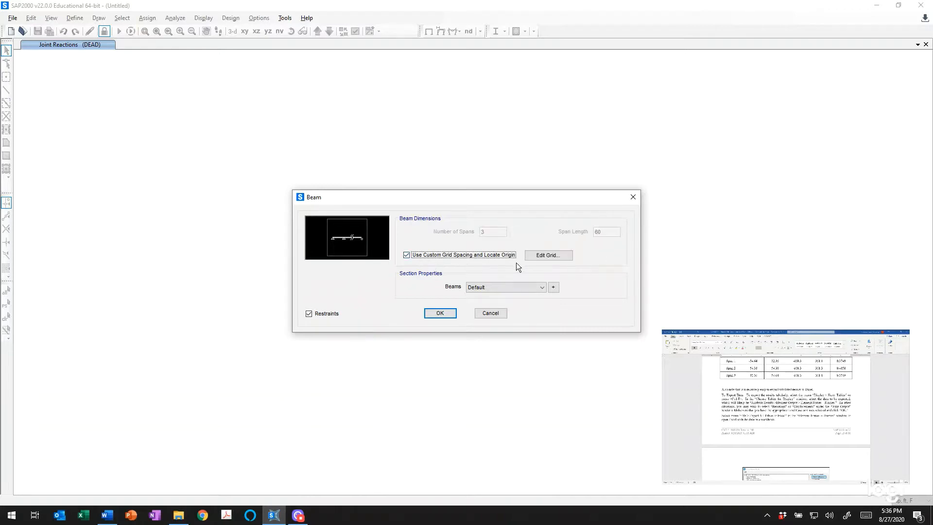
- Show the beam's grid lines as spacings and set the middle span's X spacing to 75 ft
left_click(552, 255)
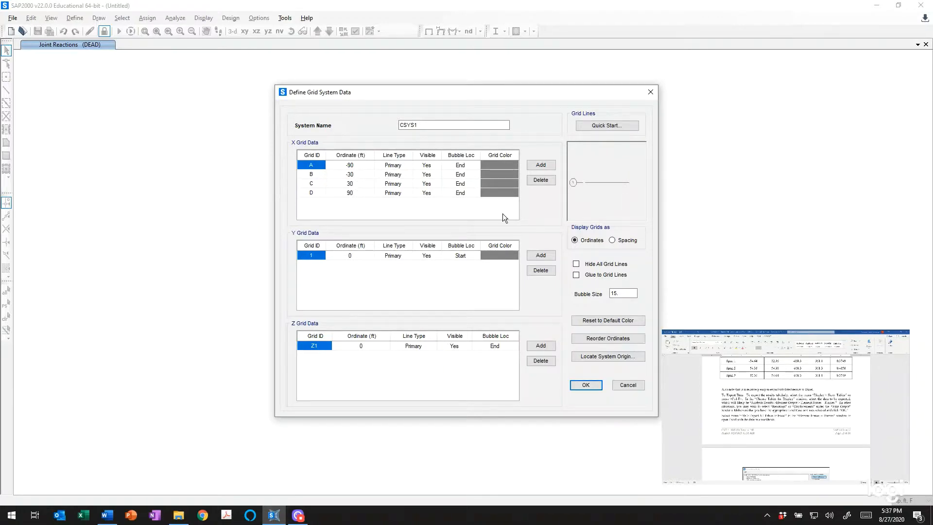
left_click(612, 240)
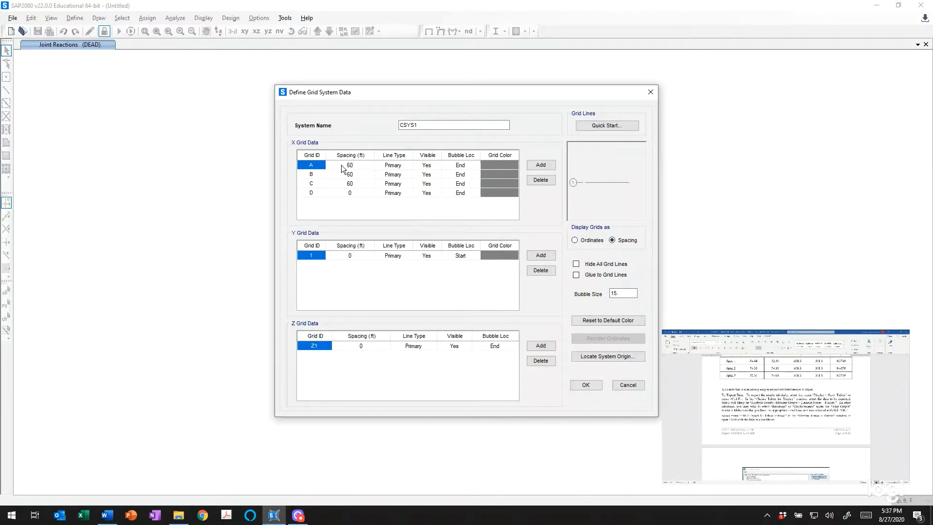
left_click(357, 174)
type("875")
- Set grid line A's X ordinate to 0 ft in the ordinates display, returning to the spacing display
left_click(592, 240)
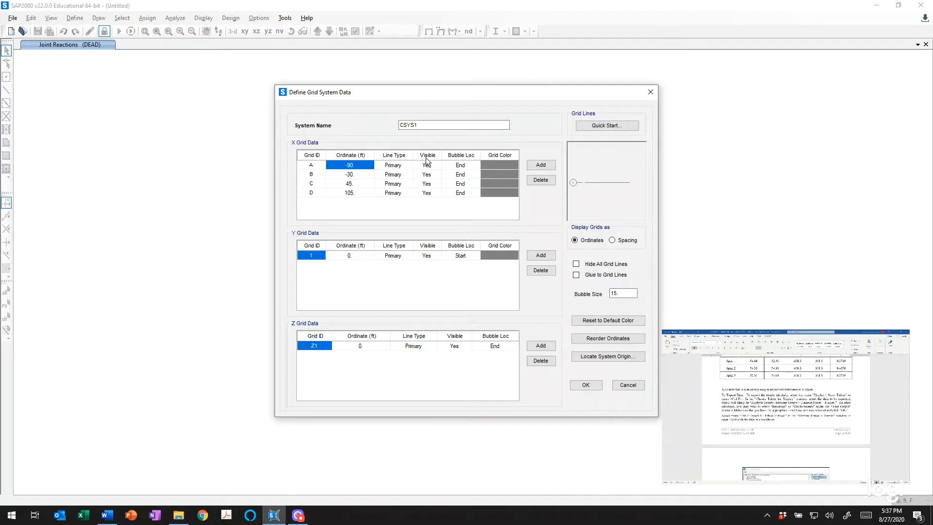
type("0")
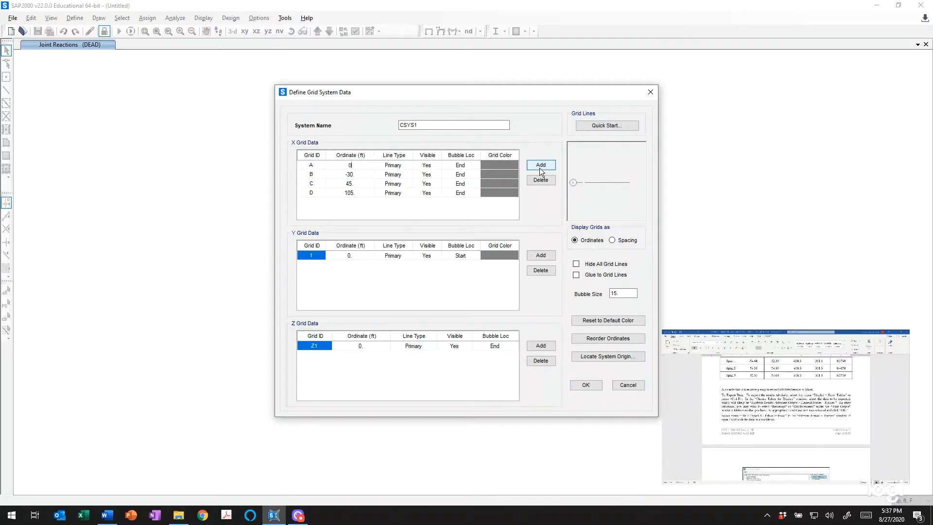
left_click(622, 239)
- Correct the X grid spacings to 60 ft for the first span and 75 ft for the second
left_click(357, 165)
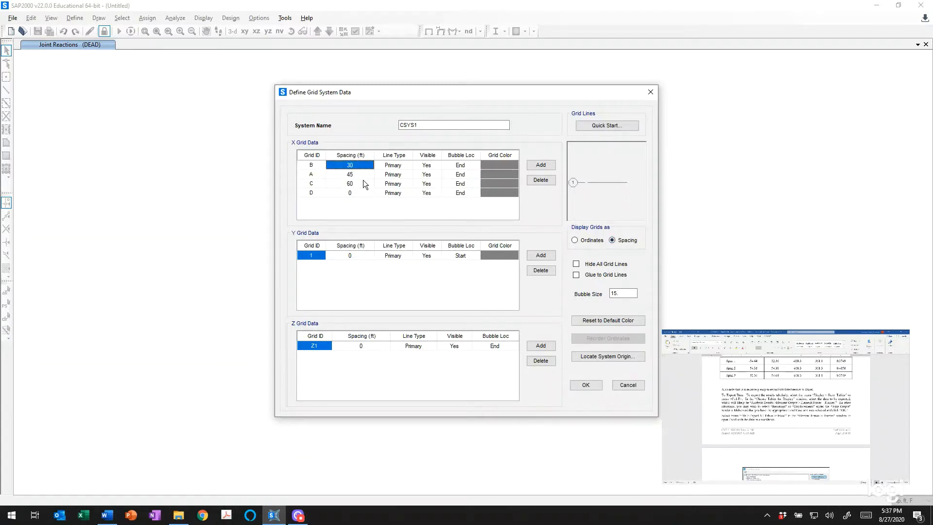
key("Tab")
key("Tab")
key("Tab")
key("Tab")
key("Tab")
key("Tab")
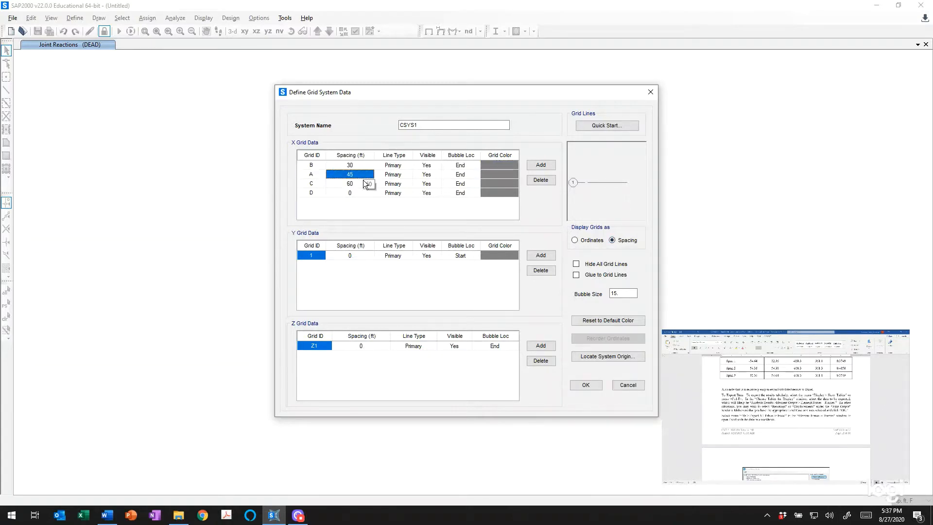
type("75")
key("Tab")
key("shift+Tab")
key("Up")
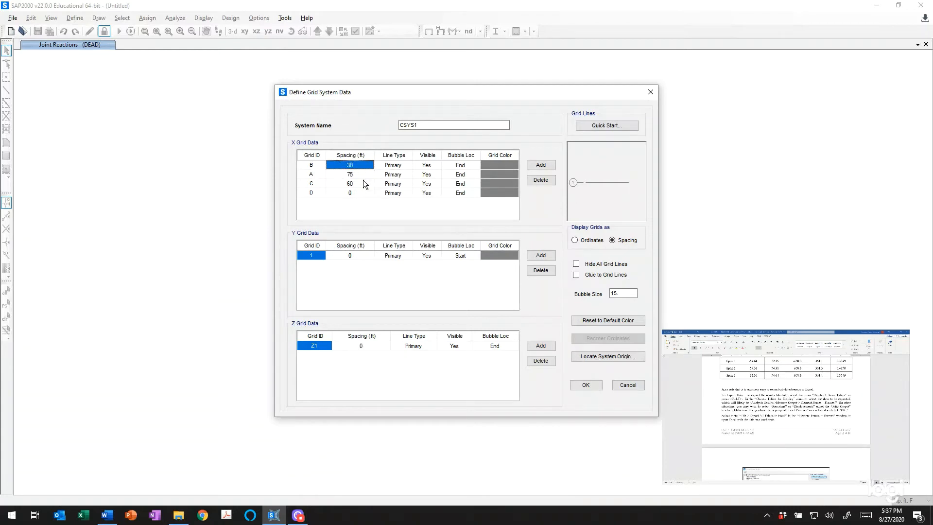
type("60")
key("Down")
key("Down")
key("Up")
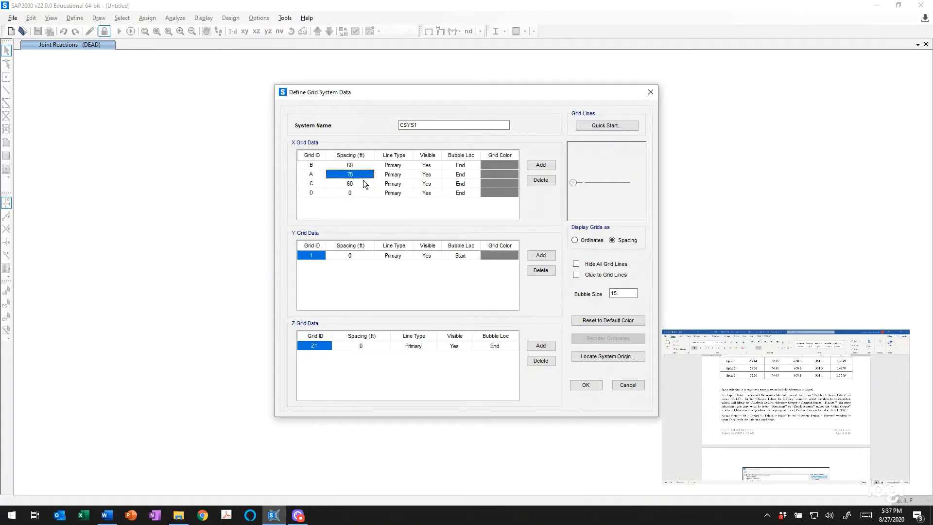
- Relabel the first two X grid lines as A and B, and accept the grid system
key("shift+Tab")
key("Up")
type("A")
key("Down")
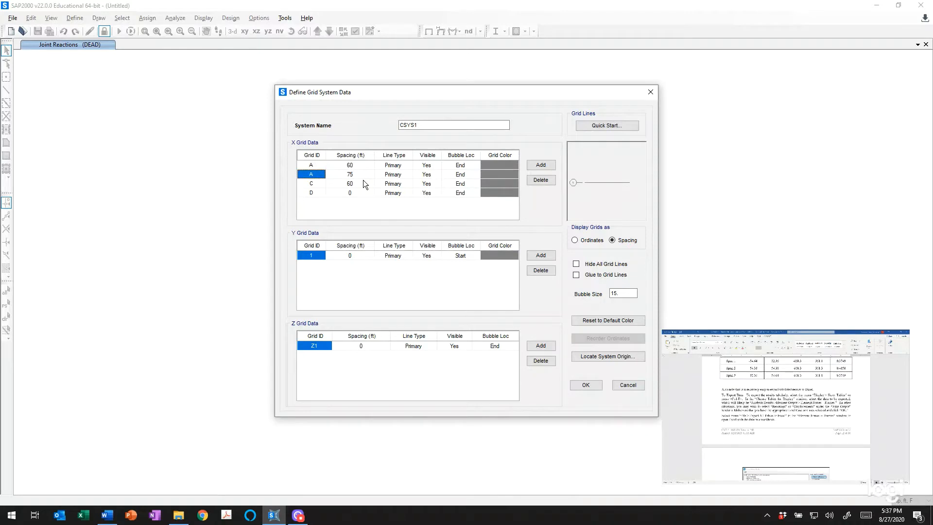
type("B")
key("Down")
key("Down")
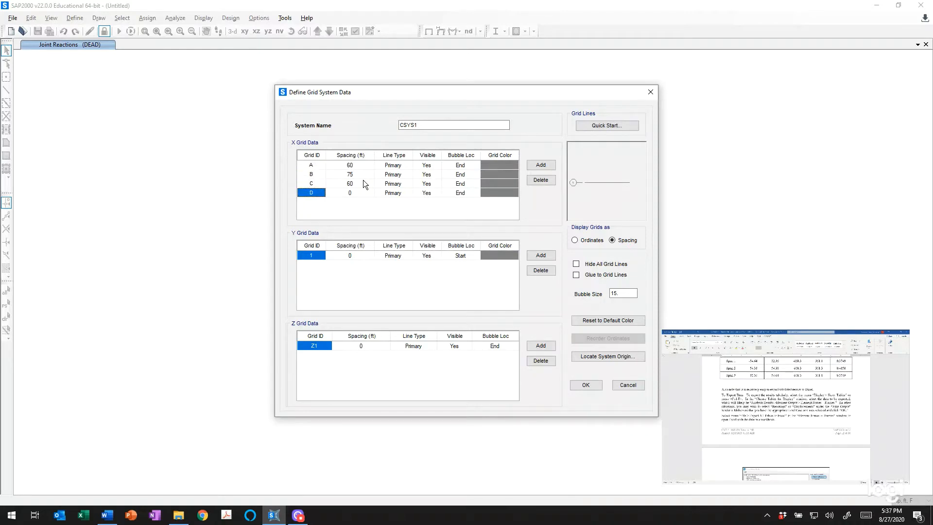
left_click(587, 384)
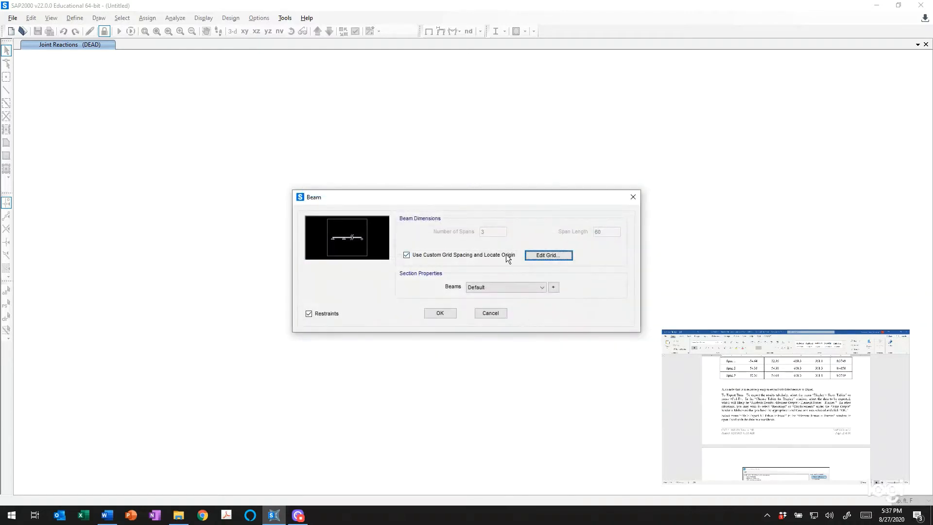
- Import the W36X231 wide-flange section from AISC15.pro as the beam section and create the beam model
left_click(553, 287)
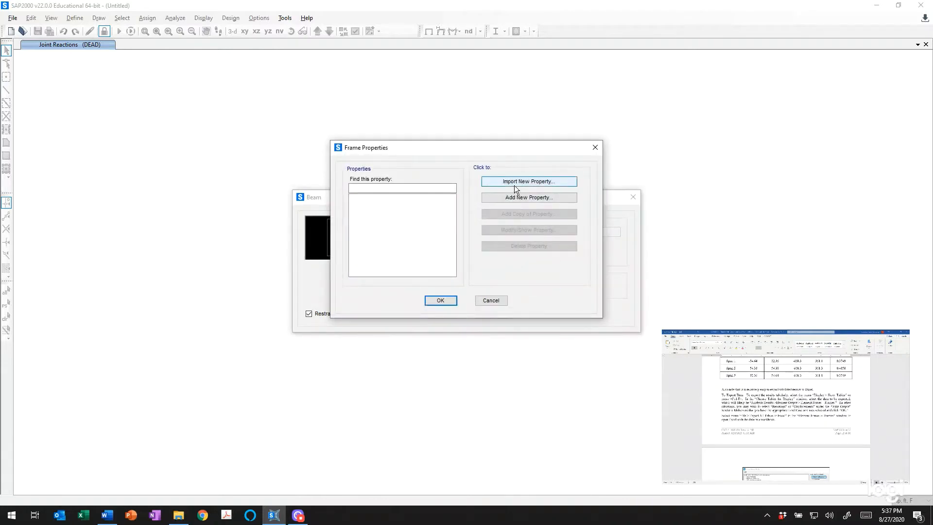
left_click(514, 185)
left_click(392, 203)
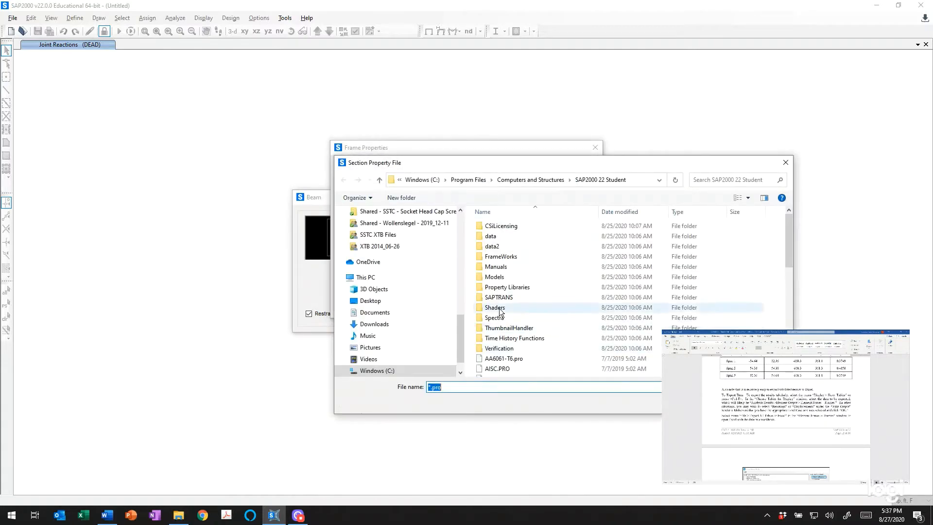
scroll(532, 357, "down", 5)
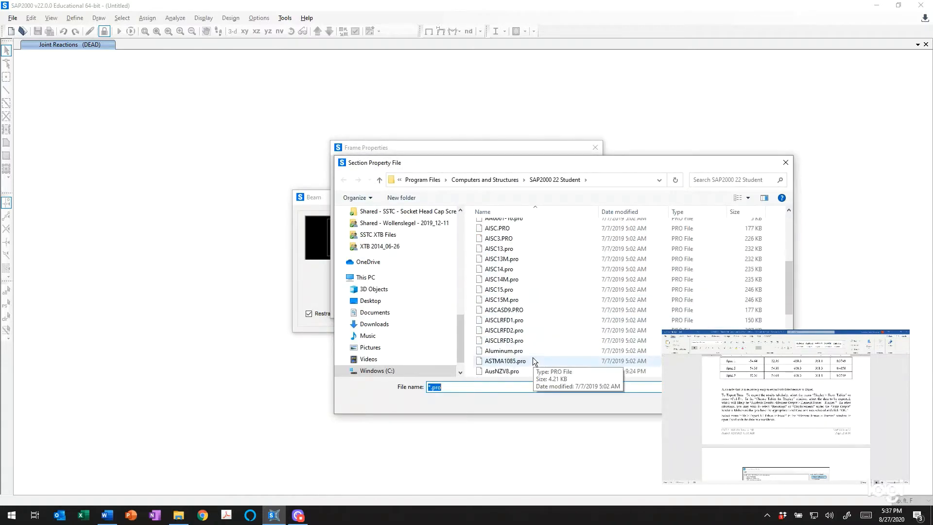
double_click(507, 288)
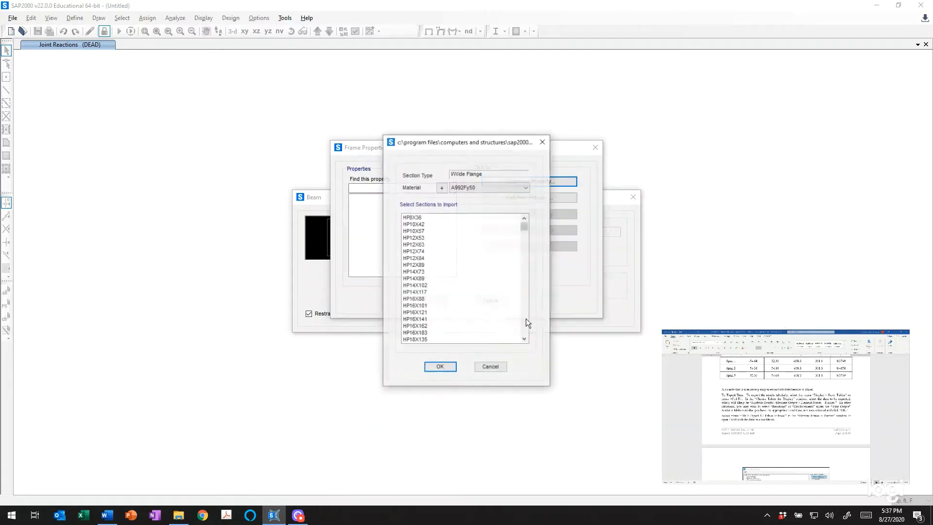
scroll(527, 298, "down", 10)
scroll(527, 298, "down", 20)
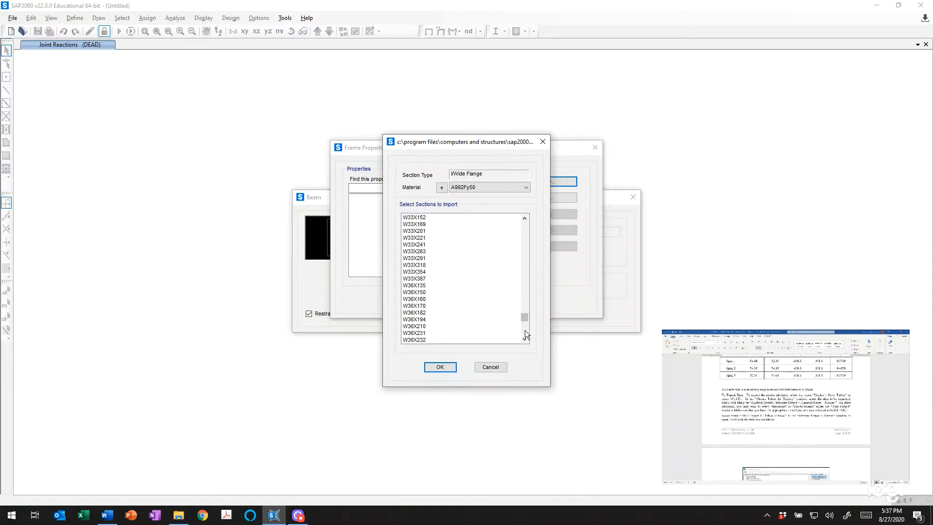
left_click(418, 333)
left_click(440, 367)
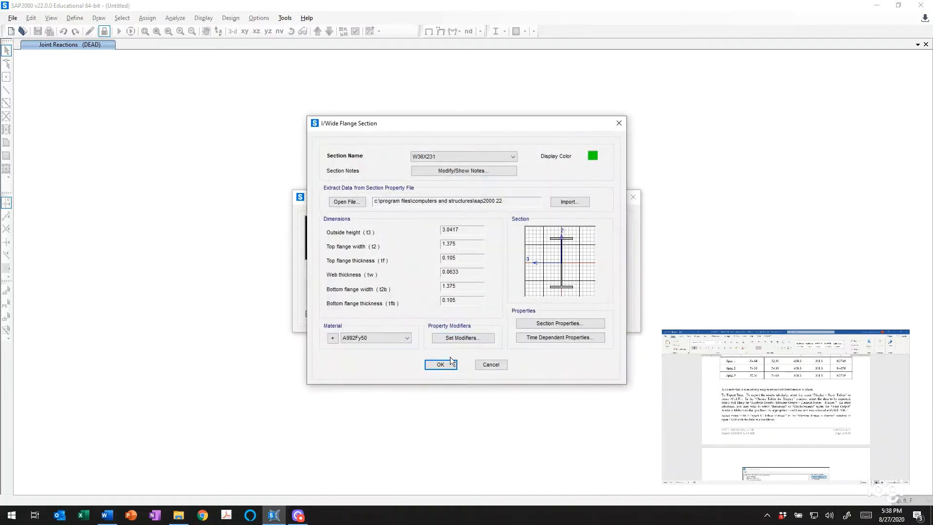
left_click(441, 362)
left_click(441, 301)
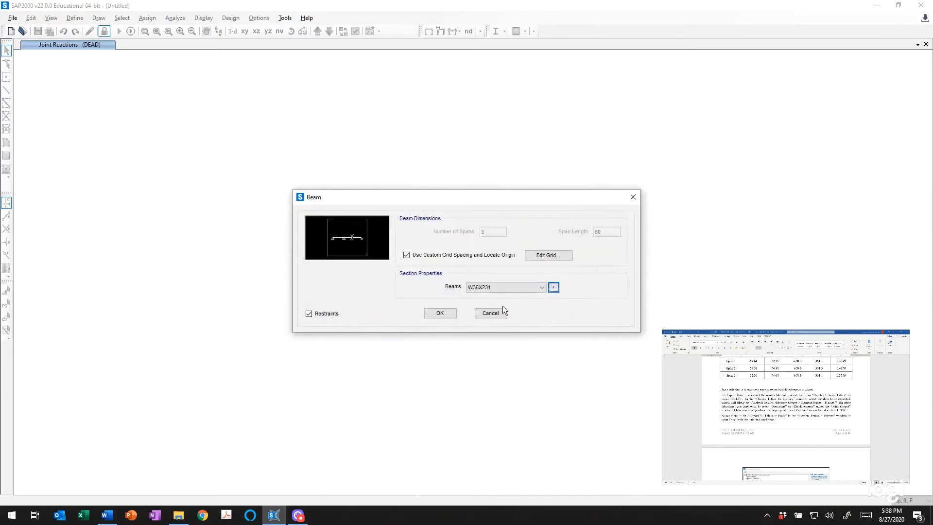
left_click(449, 313)
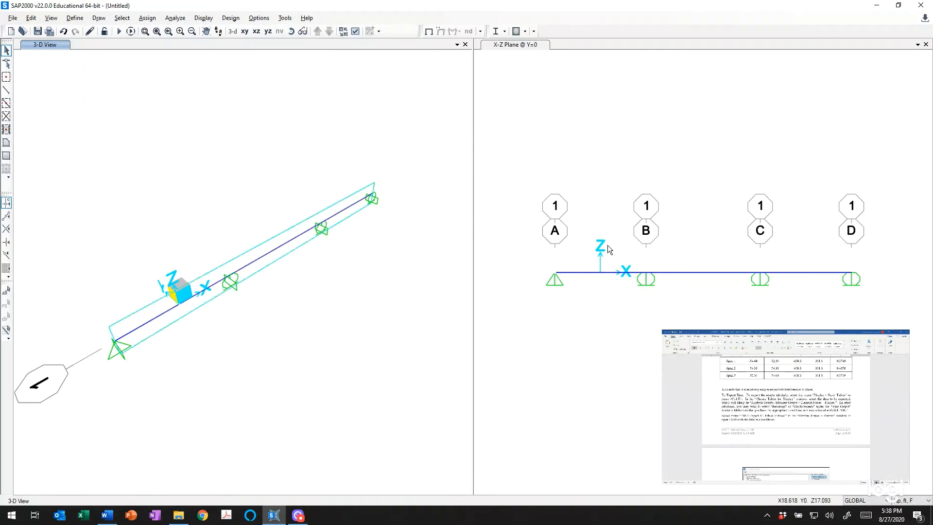
- Set the analysis options to Plane Frame in the XZ plane
left_click(180, 18)
left_click(200, 31)
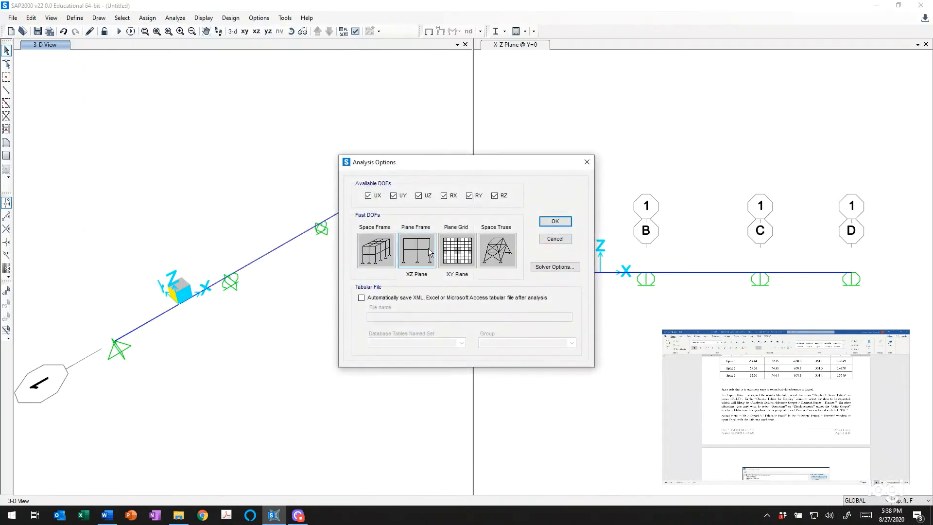
left_click(553, 222)
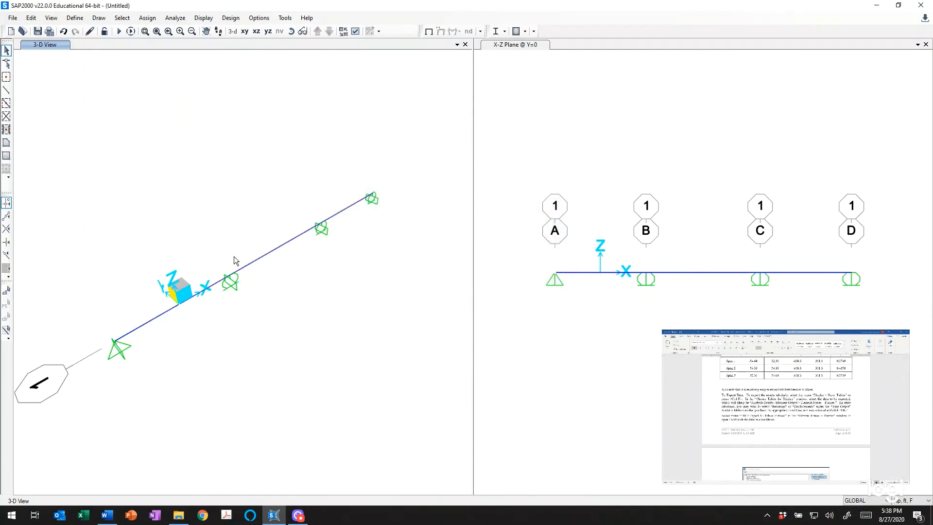